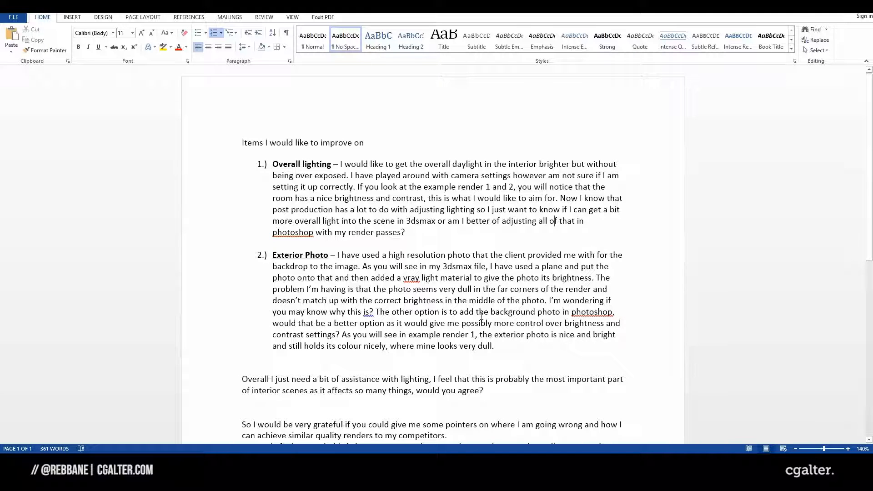
- Review the written lighting and exterior photo feedback, and compare the 30000 draft, test 1.jpg and 40000 draft renders in Photoshop
left_click(504, 350)
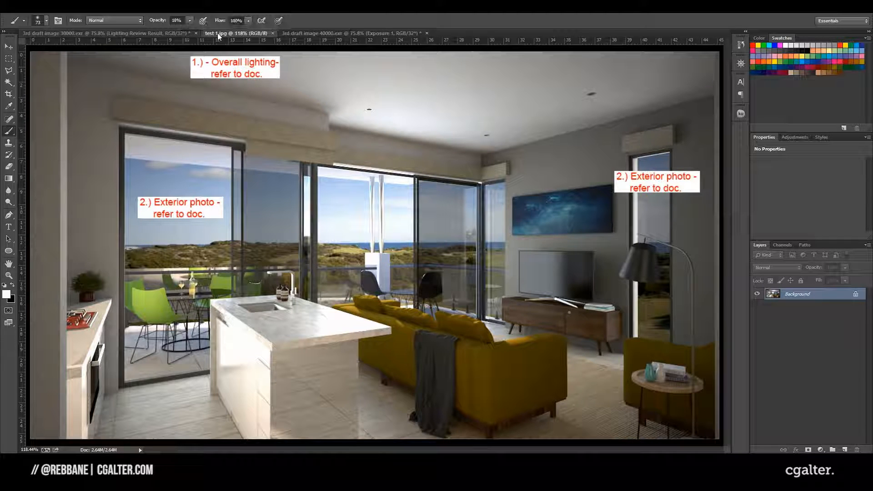
left_click(146, 34)
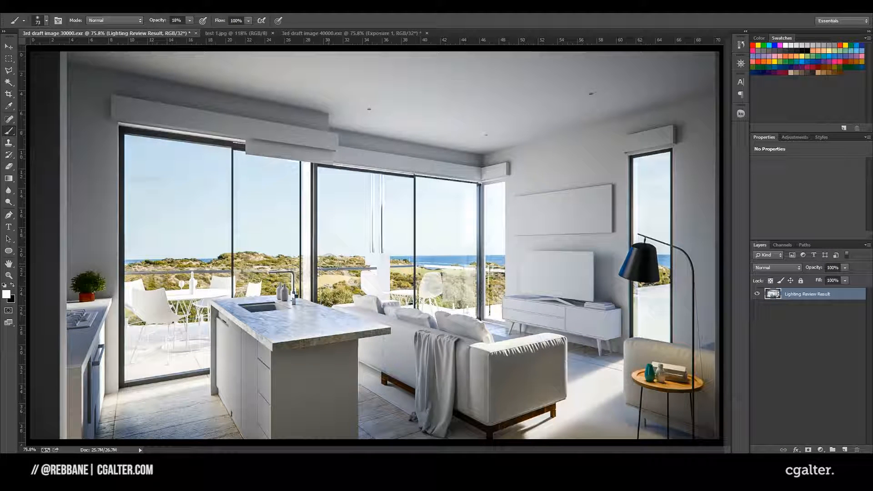
left_click(225, 33)
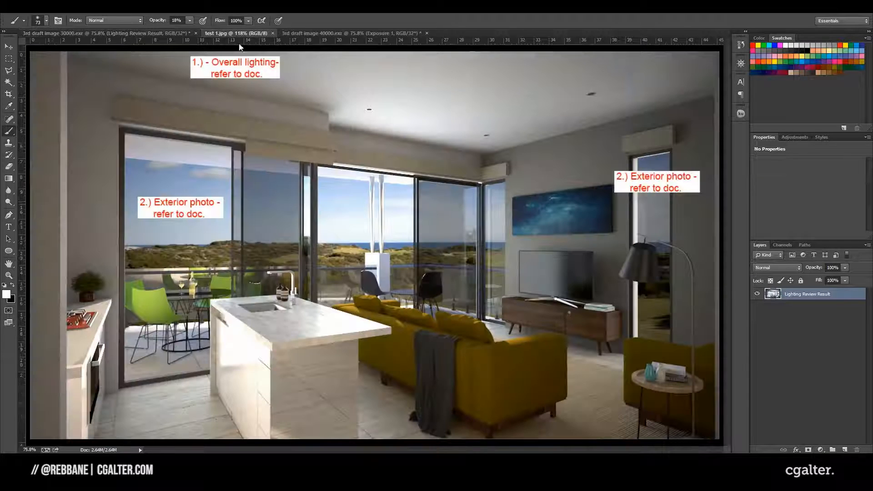
left_click(314, 34)
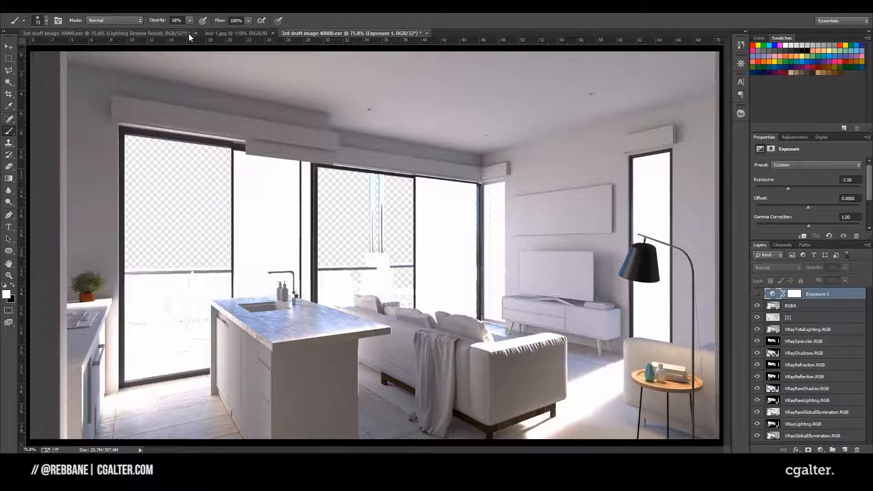
left_click(176, 35)
- Make the Exposure 1 adjustment layer visible in the 40000 draft image and return to test 1.jpg for comparison
left_click(328, 33)
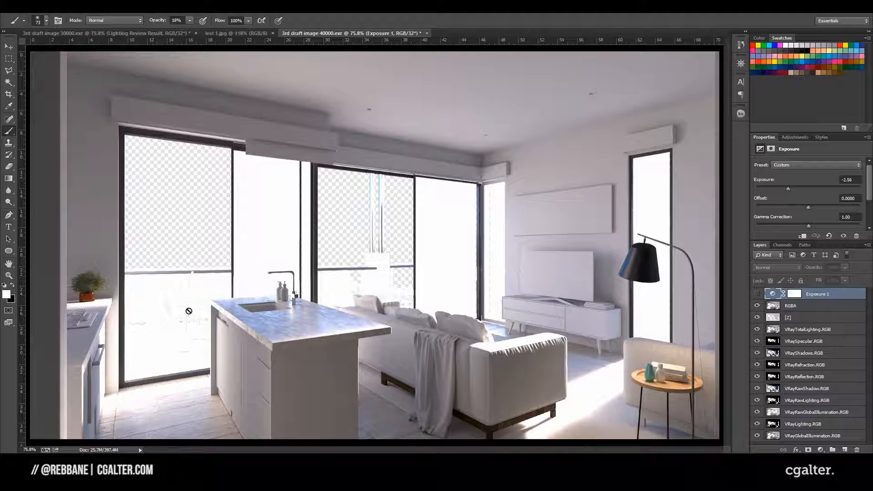
left_click(757, 293)
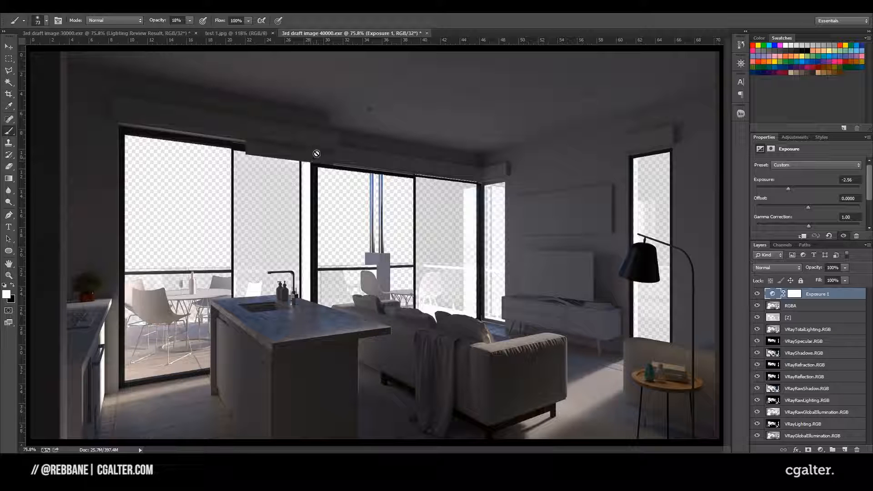
left_click(250, 34)
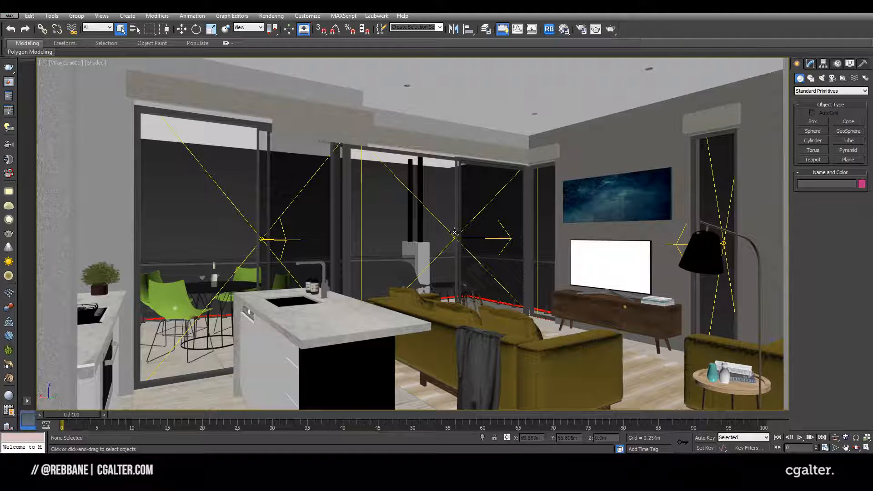
- Switch to 3ds Max and turn off the V-Ray plane light at the dining-side window, checking test 1.jpg in Photoshop
left_click(437, 218)
left_click(301, 197)
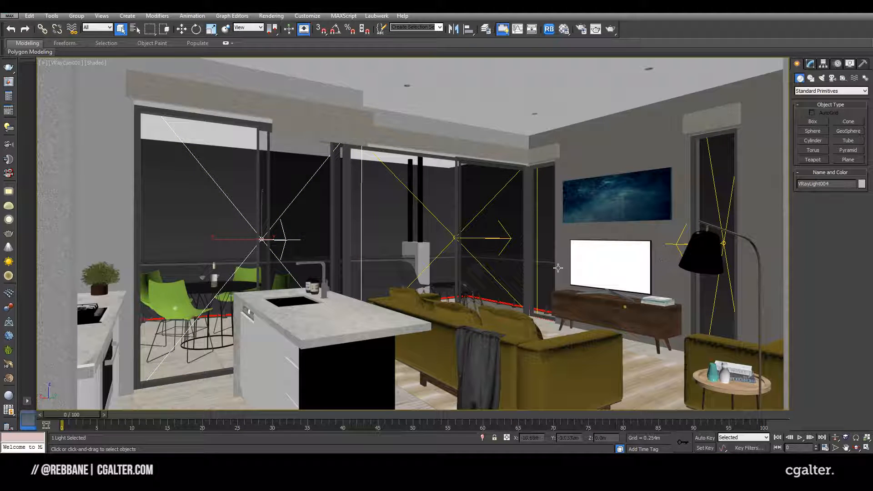
left_click(811, 64)
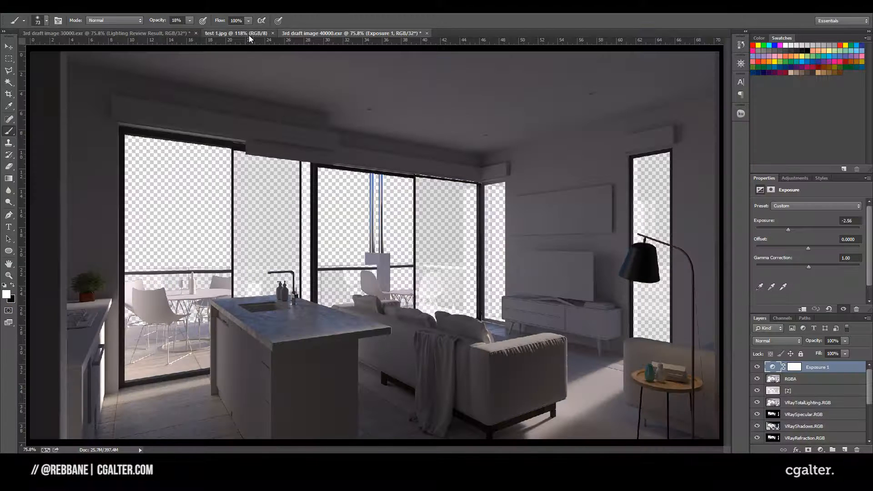
left_click(236, 34)
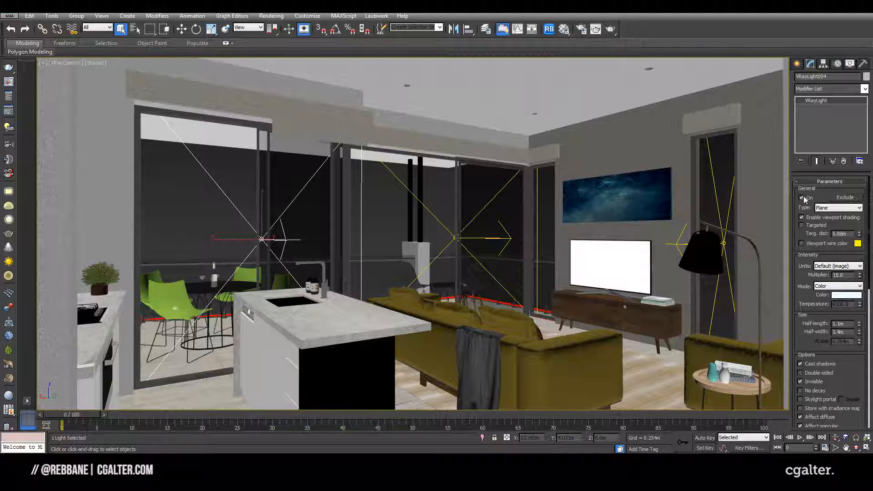
left_click(801, 198)
- Turn off the V-Ray plane lights at the living room sliding doors and at the narrow window behind the floor lamp
left_click(427, 205)
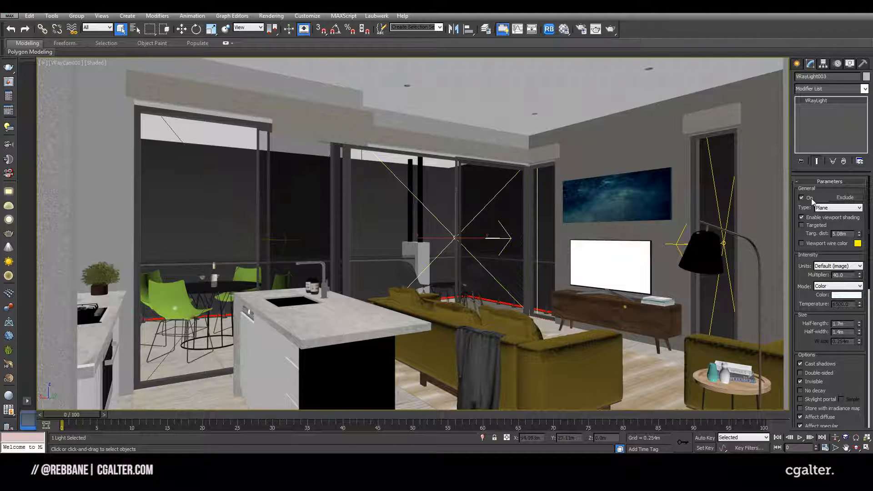
left_click(715, 192)
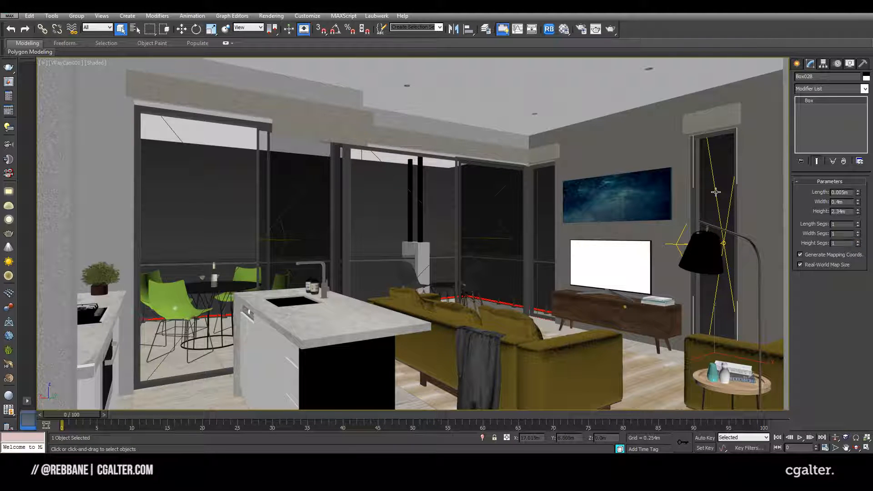
left_click(715, 192)
left_click(698, 191)
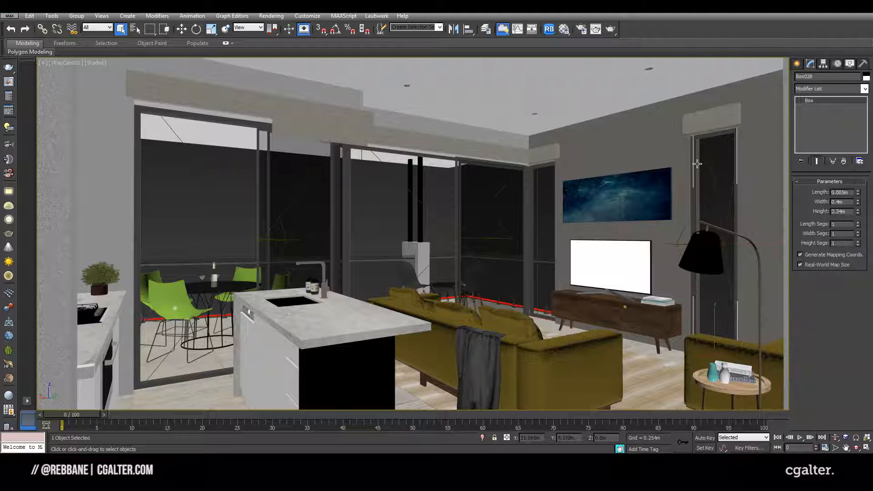
left_click(526, 342)
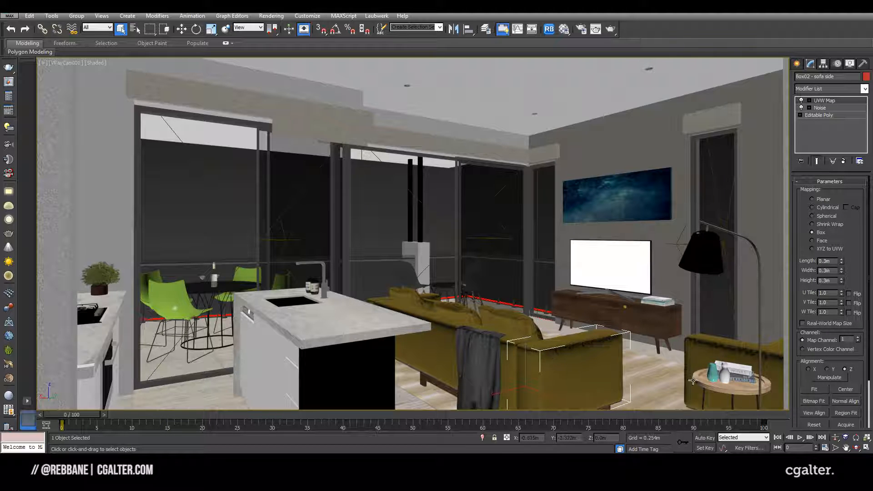
left_click(696, 347)
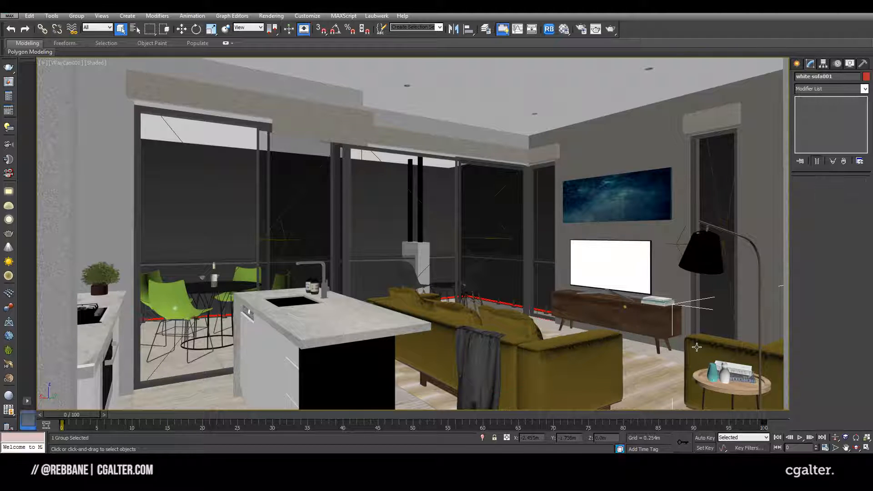
left_click(558, 345)
left_click(717, 344)
- Open the Material Editor and sample the window glass material from the scene into the balcony pavers slot
key("m")
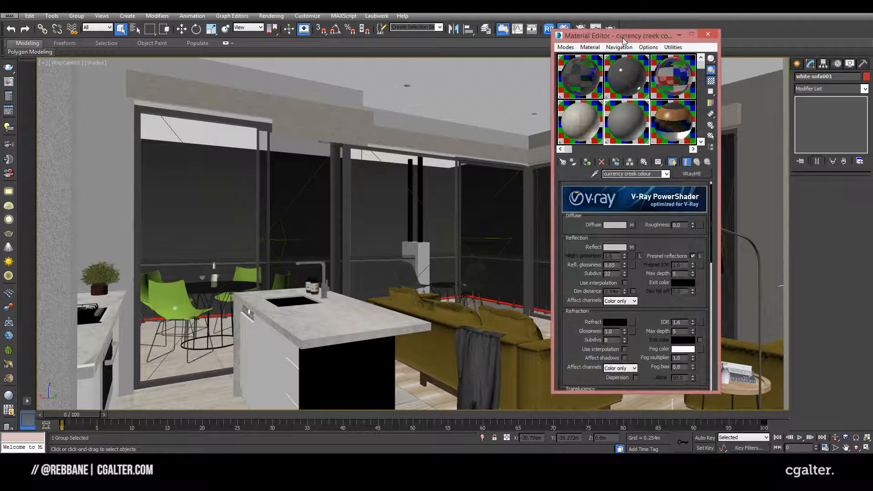
left_click_drag(621, 40, 673, 42)
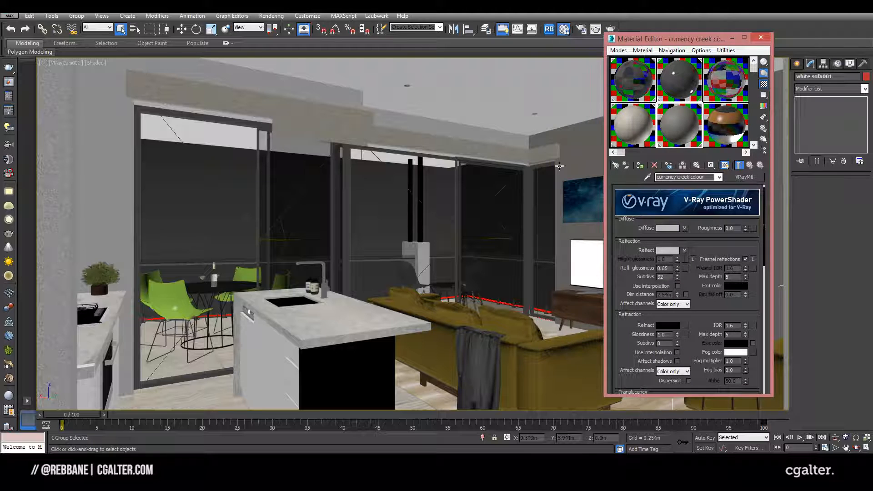
middle_click(559, 169)
left_click(672, 141)
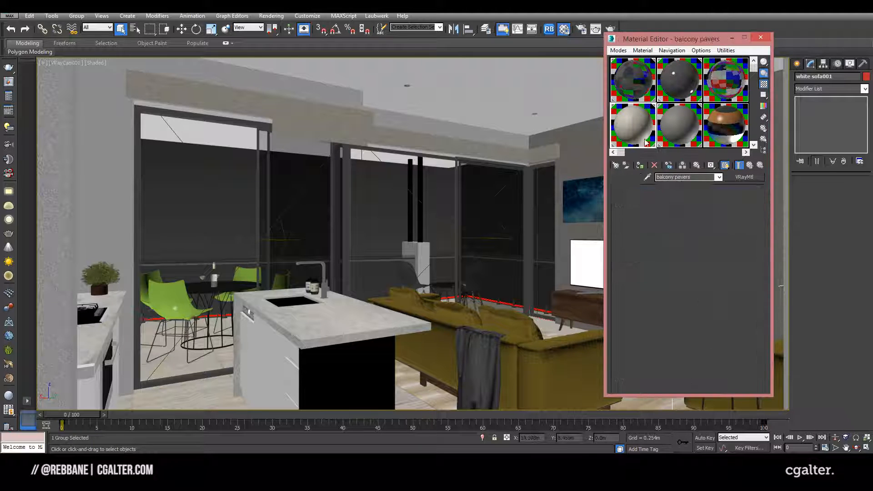
left_click(647, 177)
left_click(482, 175)
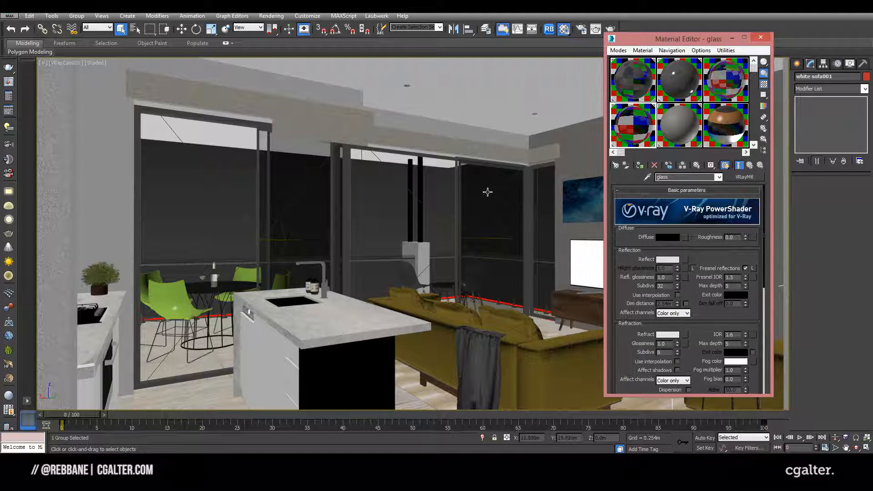
- Enable Affect shadows for the glass material's refraction and set its Affect channels to All channels
scroll(689, 299, "down", 5)
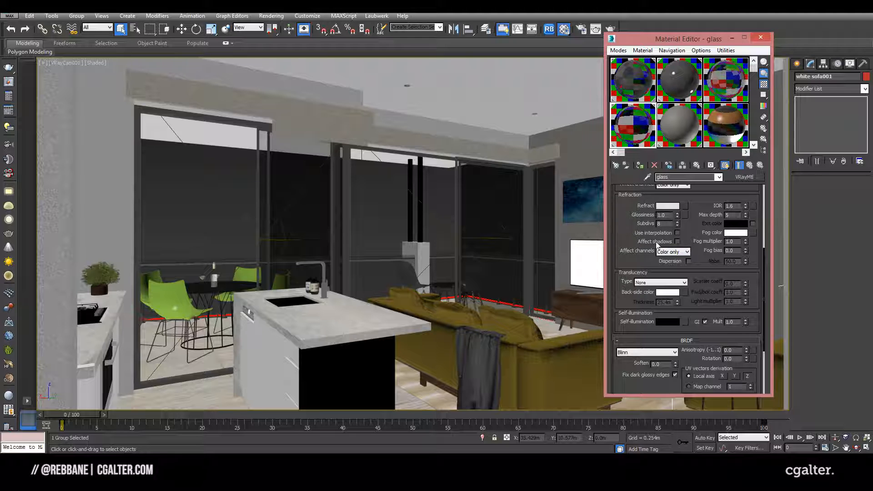
middle_click(497, 213)
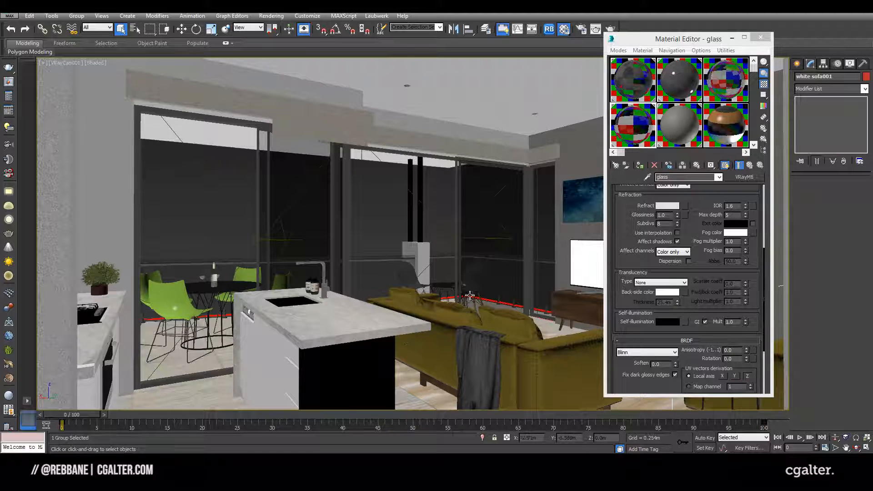
mouse_move(693, 222)
left_mouse_down()
mouse_move(683, 307)
mouse_move(693, 229)
left_mouse_up()
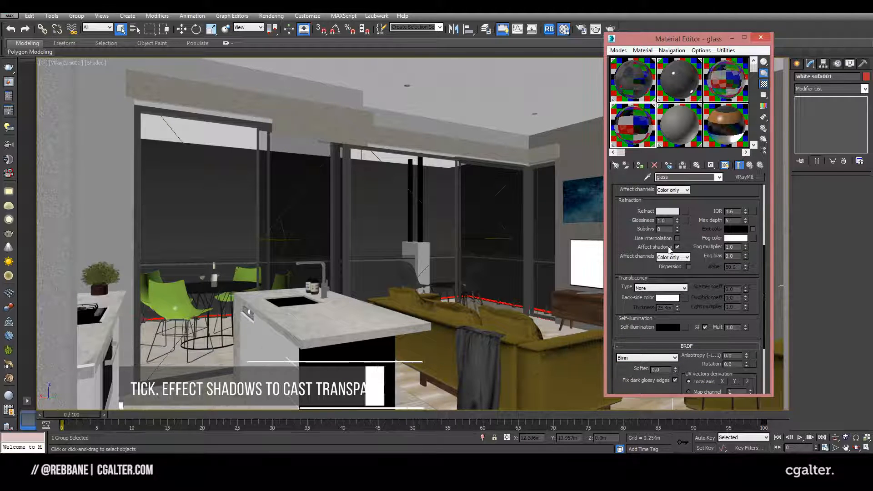
scroll(633, 260, "down", 1)
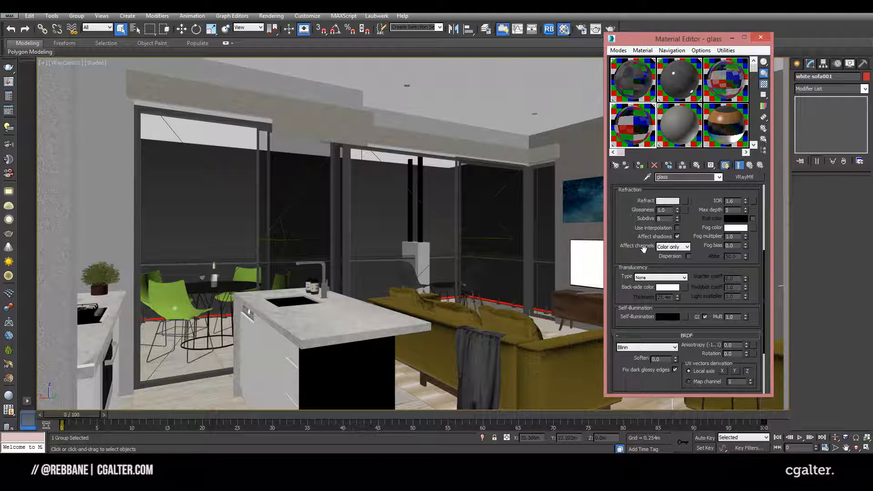
left_click(672, 267)
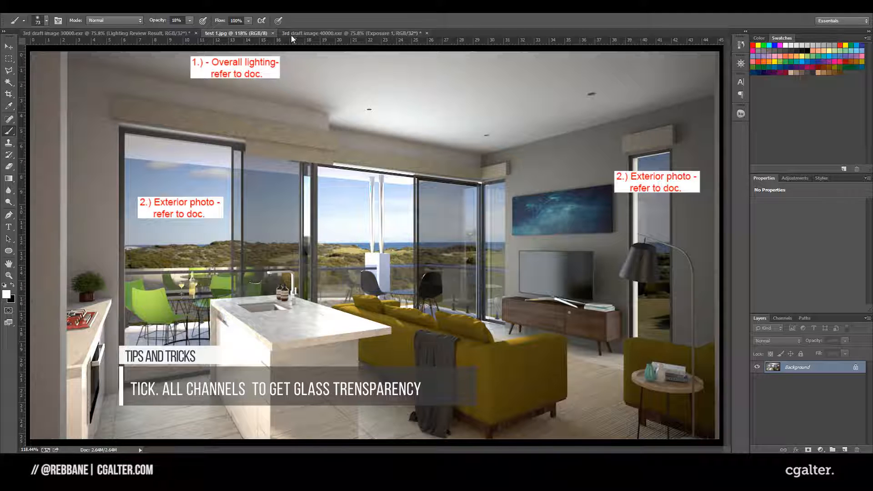
left_click(291, 37)
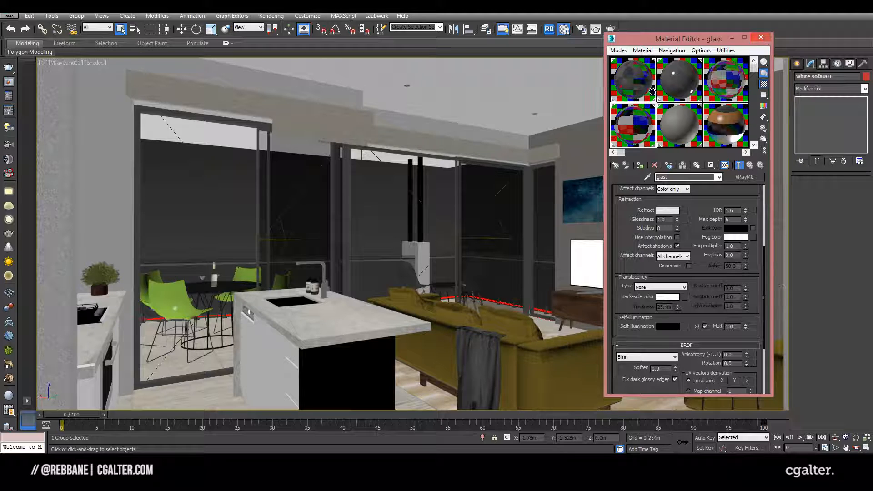
- Sample the kitchen island's marble material into the currency creek colour slot and bring up its Maps settings
left_click(669, 121)
left_click(646, 177)
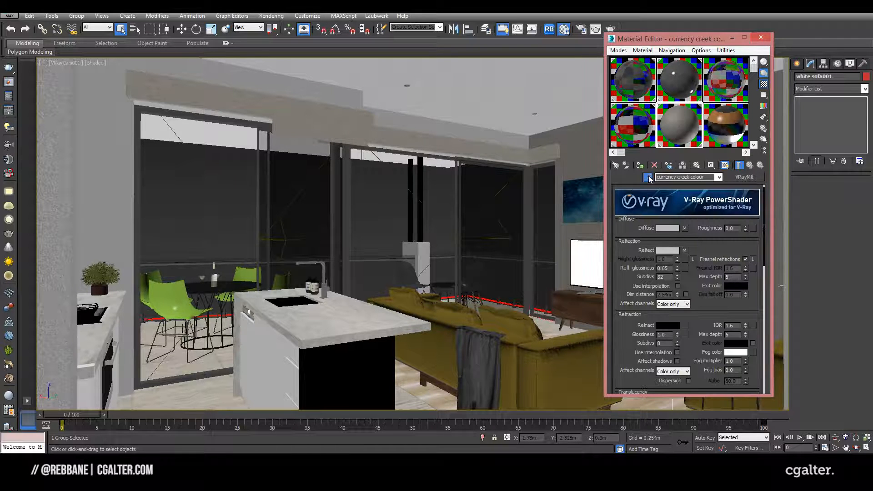
left_click(302, 314)
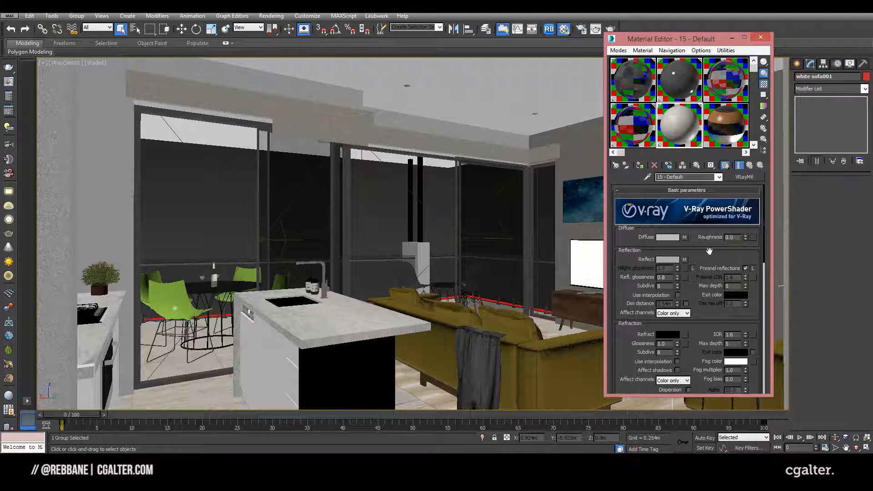
scroll(701, 318, "down", 10)
scroll(701, 318, "down", 3)
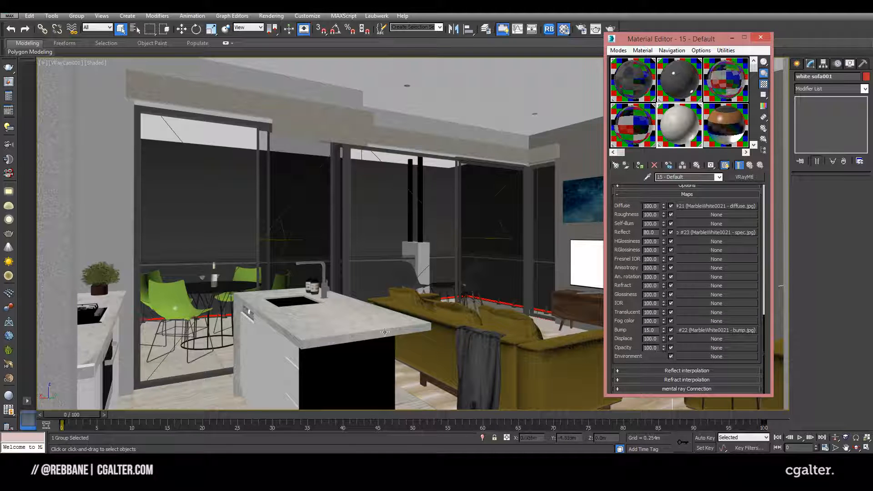
- Select the kitchen island's marble countertop and examine its corner and edges up close in a perspective view
left_click(360, 332)
key("p")
key("z")
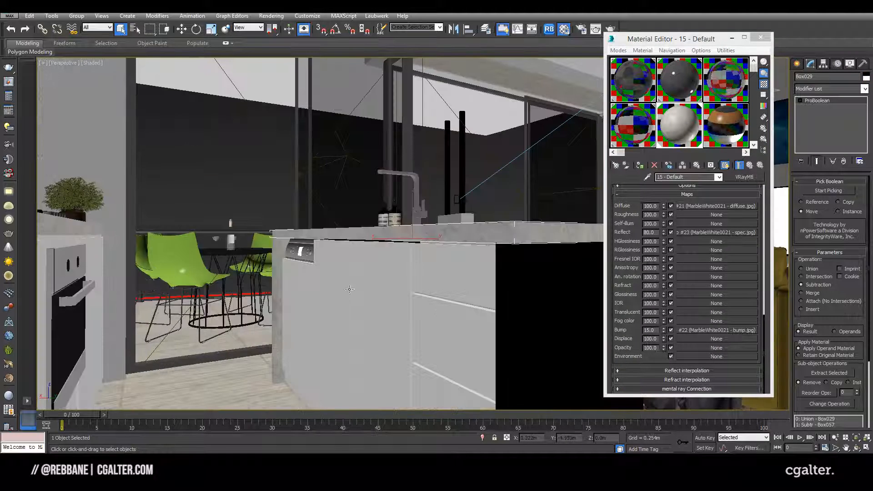
middle_click_drag(464, 260, 404, 300, "alt")
scroll(404, 300, "up", 4)
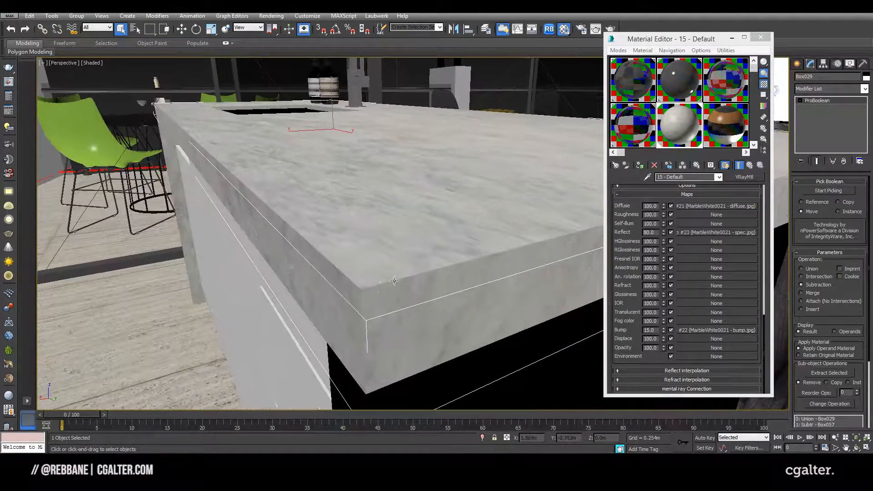
key("F4")
key("F4")
- Change the marble material's bump bitmap to a VRayCompTex map, keeping the bitmap as Source A
left_click(703, 331)
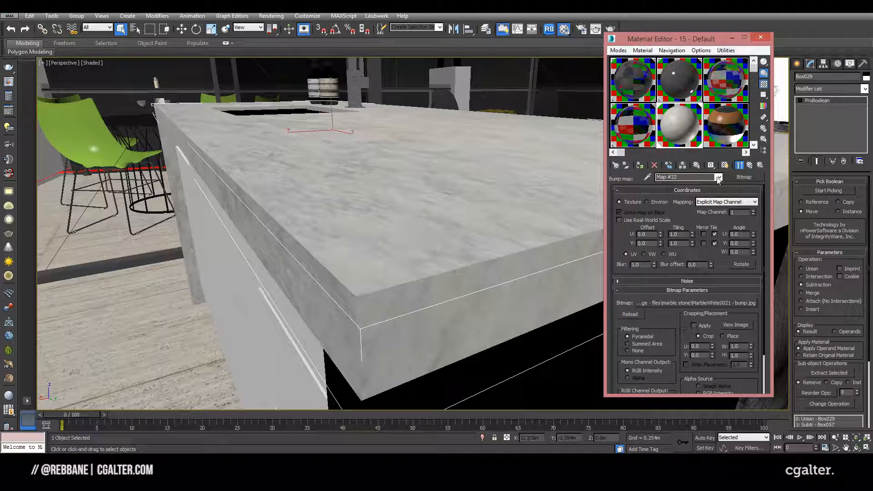
left_click(744, 177)
scroll(584, 194, "down", 15)
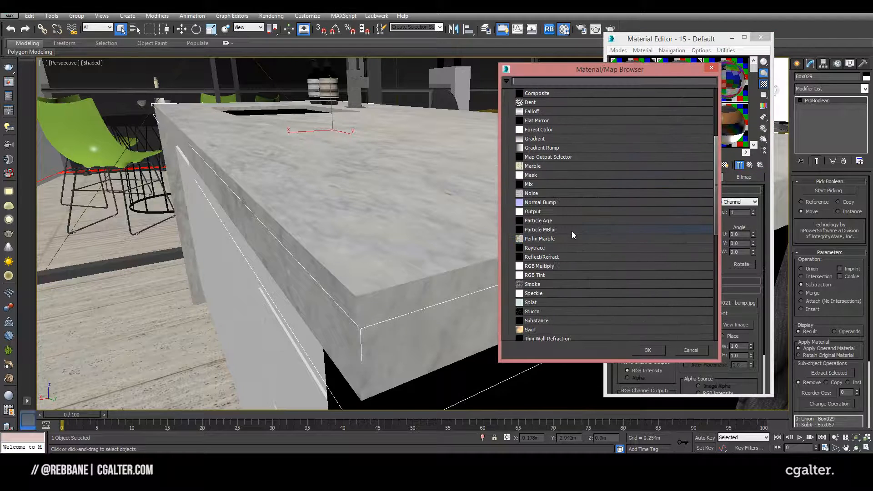
left_click(541, 217)
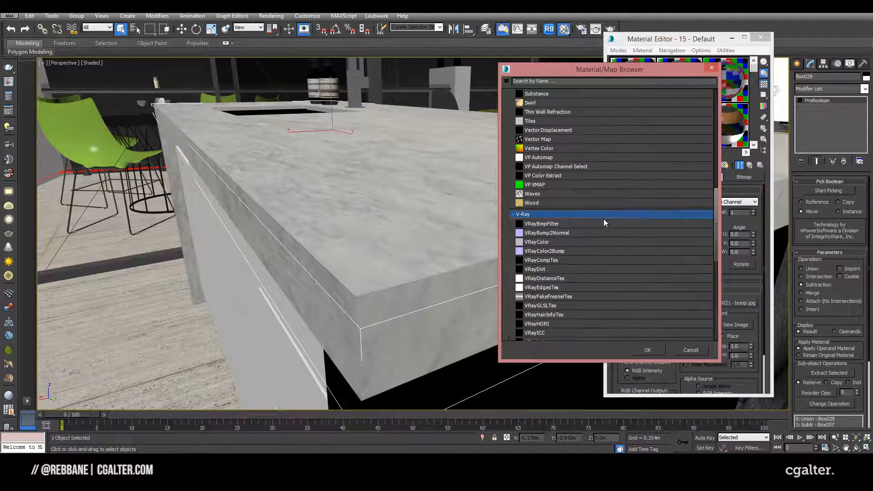
scroll(561, 222, "down", 2)
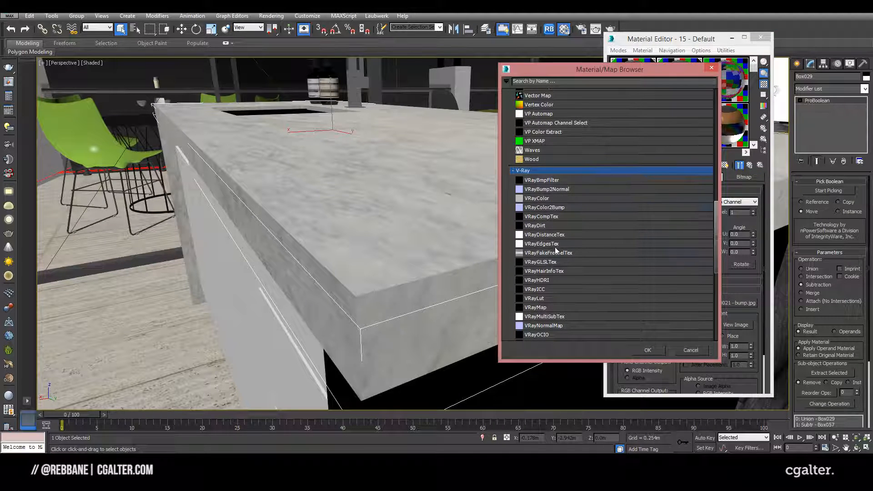
double_click(547, 217)
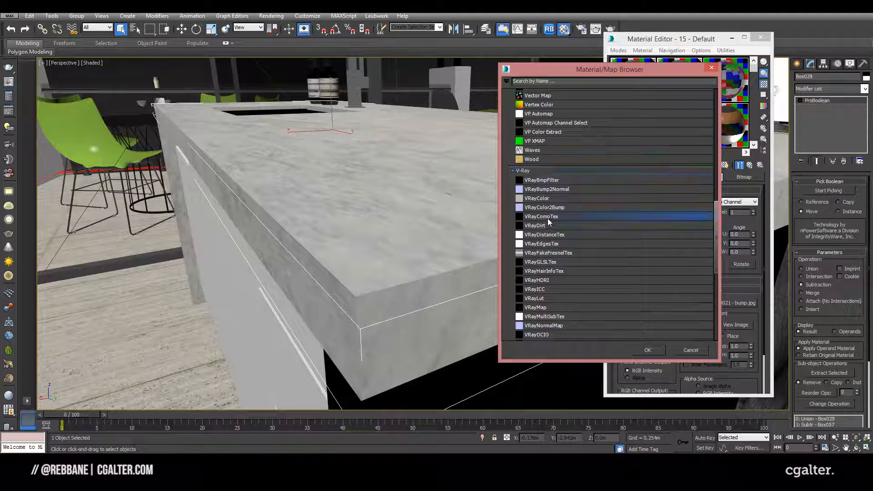
left_click(659, 234)
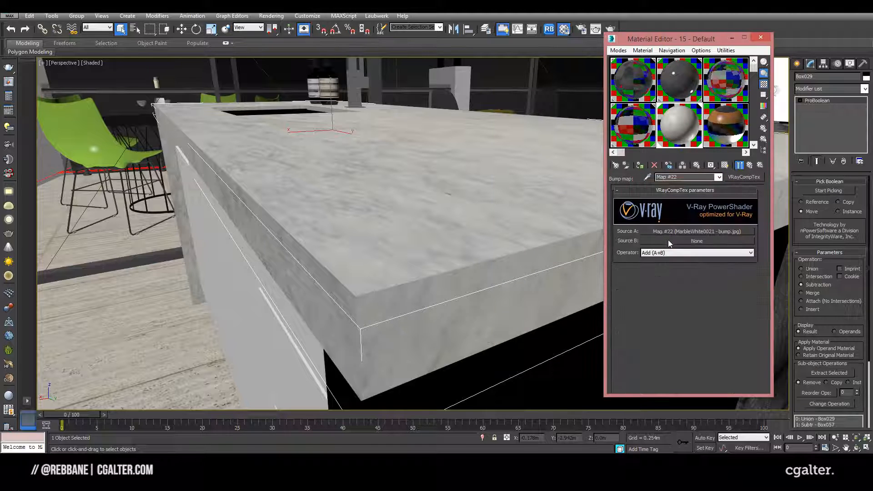
- Assign a VRayEdgesTex map to Source B of the marble's composite bump map
left_click(667, 240)
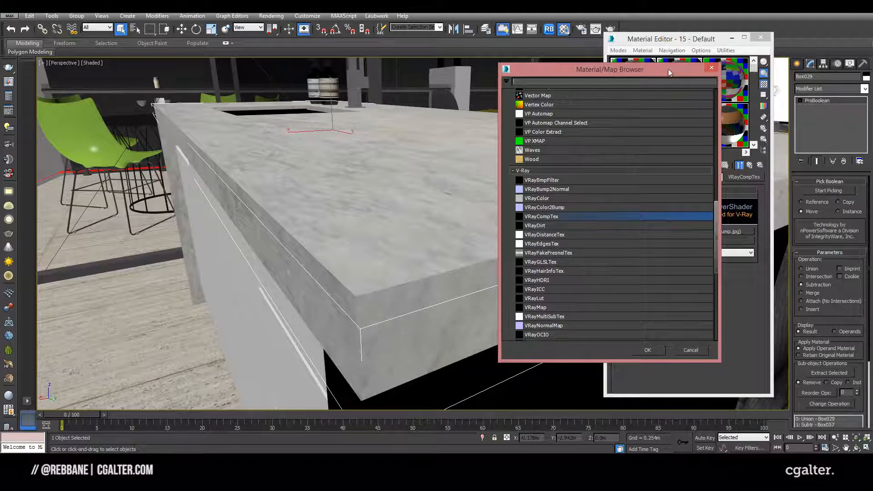
left_click_drag(670, 69, 421, 38)
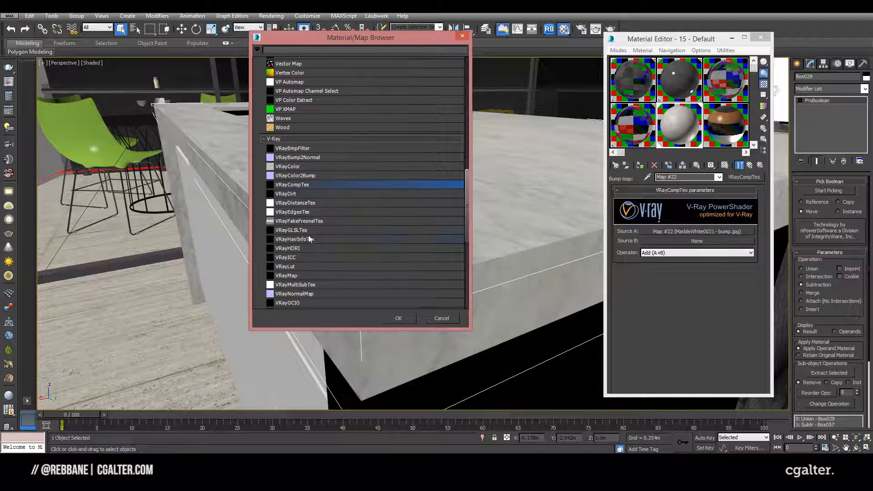
double_click(309, 212)
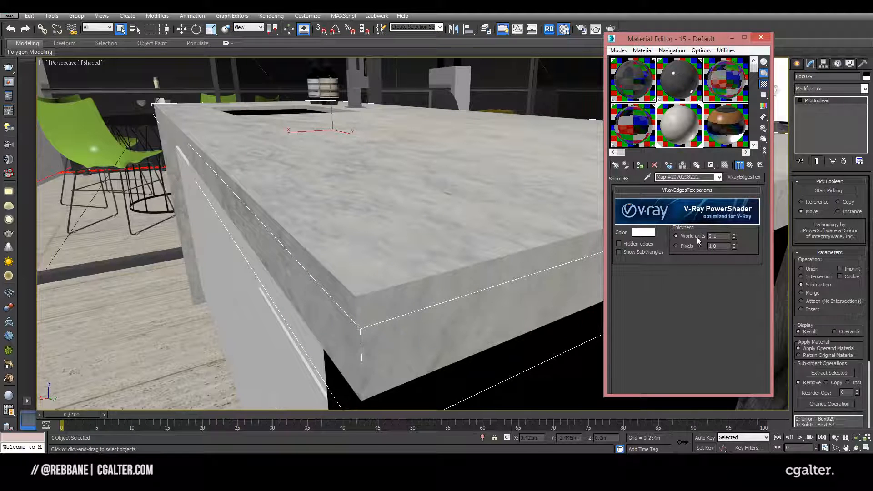
middle_click_drag(455, 240, 437, 243)
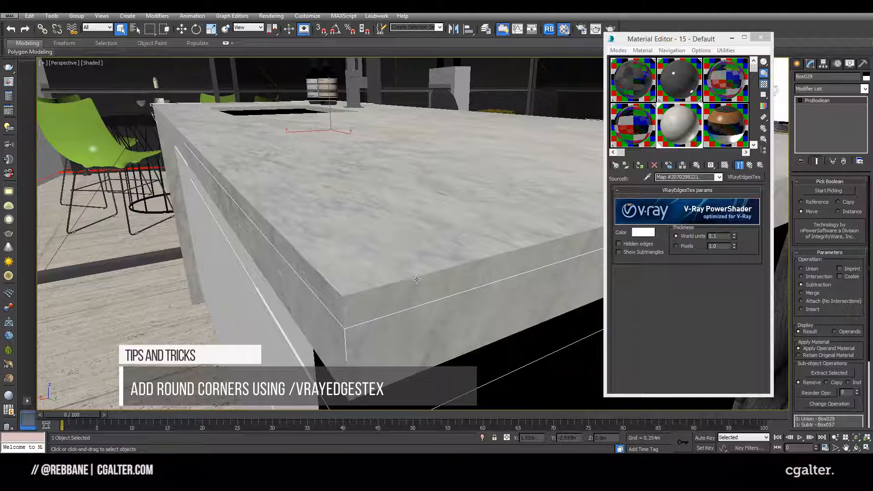
- Return to the camera view, compare the countertop with the draft render in Photoshop, and close the Material Editor
key("c")
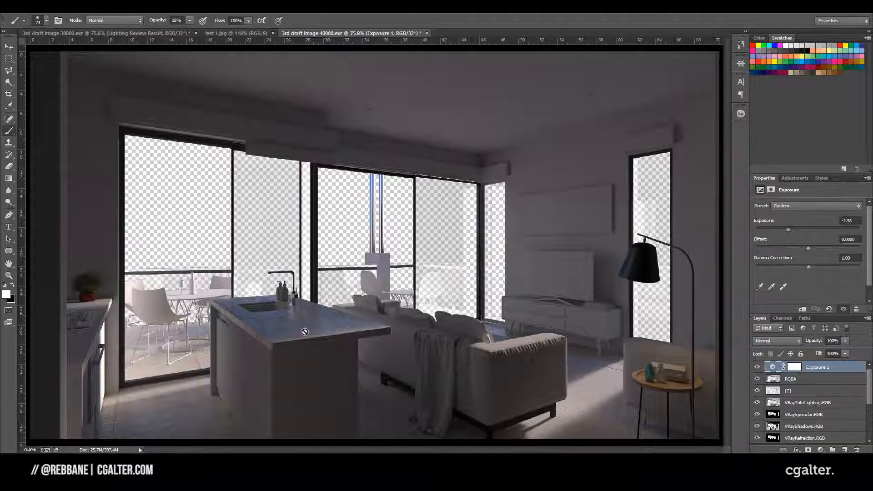
key("ctrl+1")
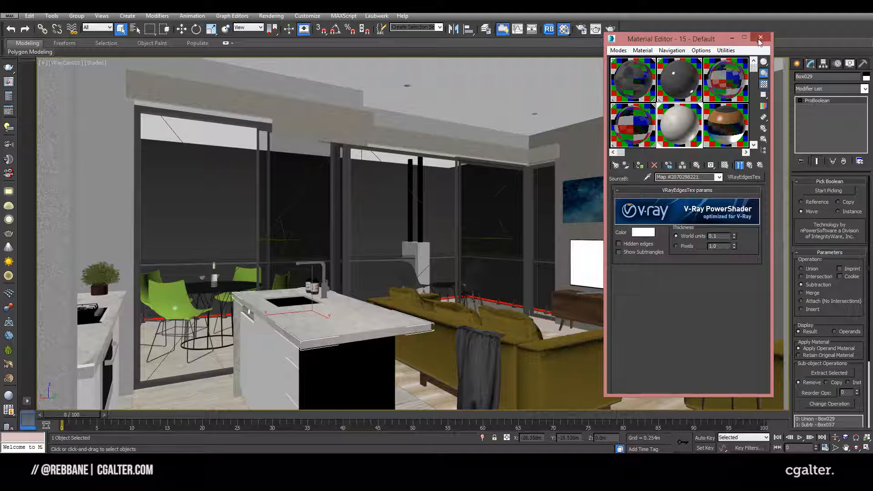
left_click_drag(672, 38, 643, 37)
middle_click(500, 193)
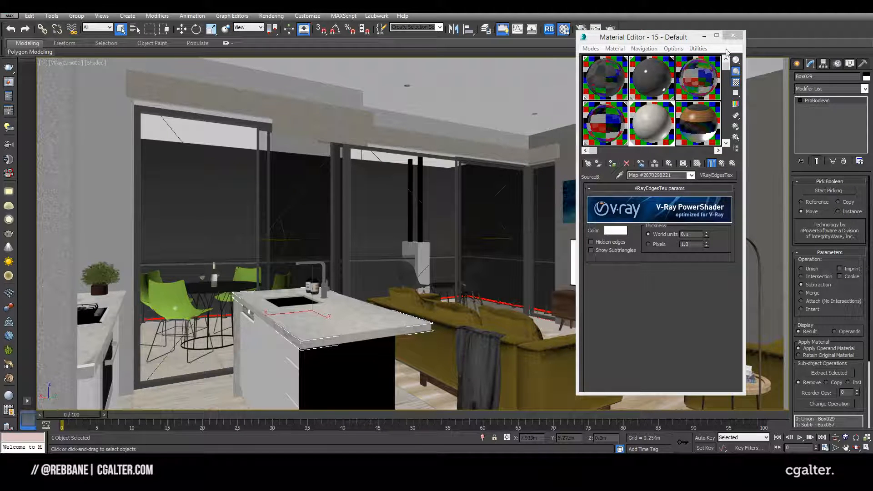
left_click(733, 35)
- Select the dome light outside the building in a perspective view and review its options, sampling and texture settings
key("p")
middle_click_drag(458, 246, 660, 286, "alt")
middle_click_drag(370, 230, 431, 196, "alt")
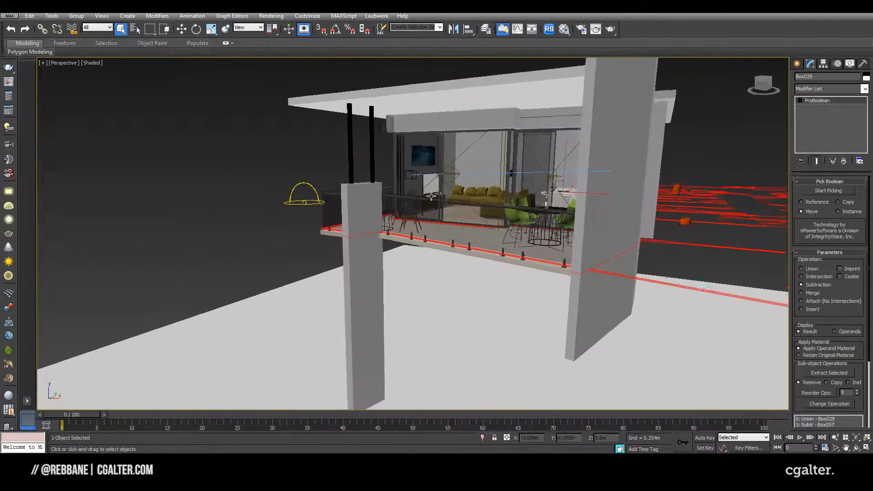
left_click(302, 204)
middle_click_drag(555, 221, 569, 256, "alt")
left_click_drag(811, 322, 810, 293)
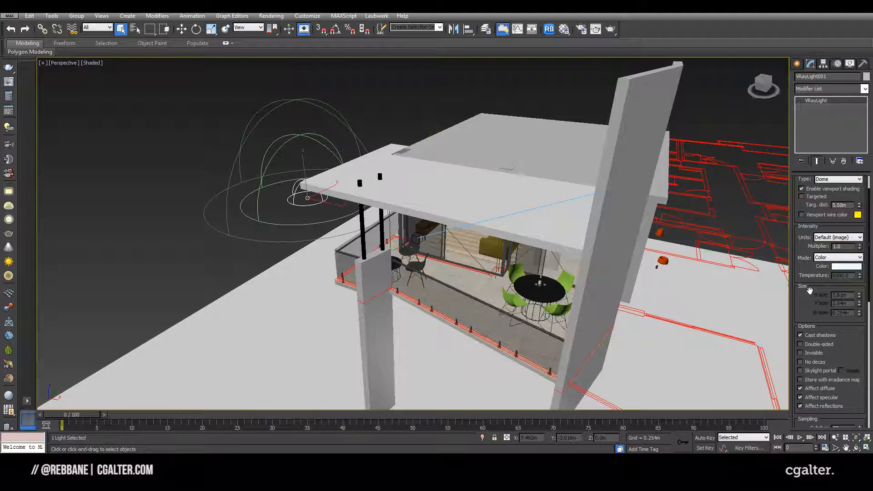
scroll(810, 290, "down", 5)
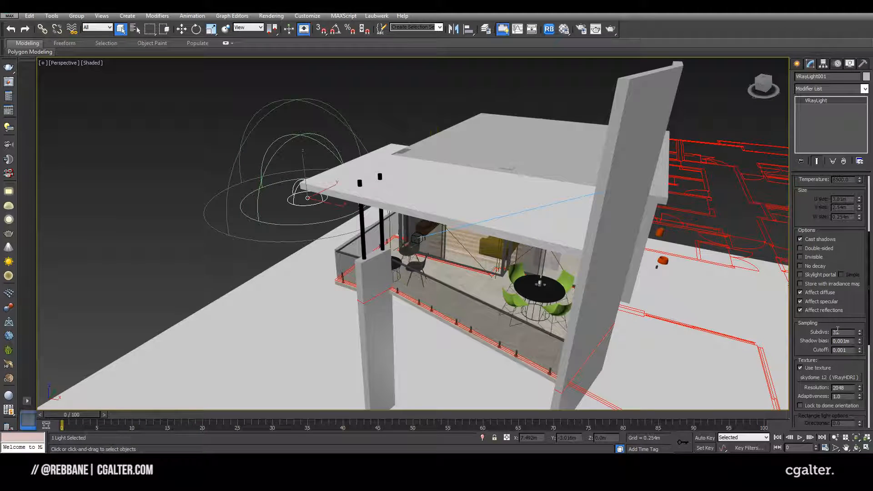
middle_click_drag(570, 288, 449, 234, "alt")
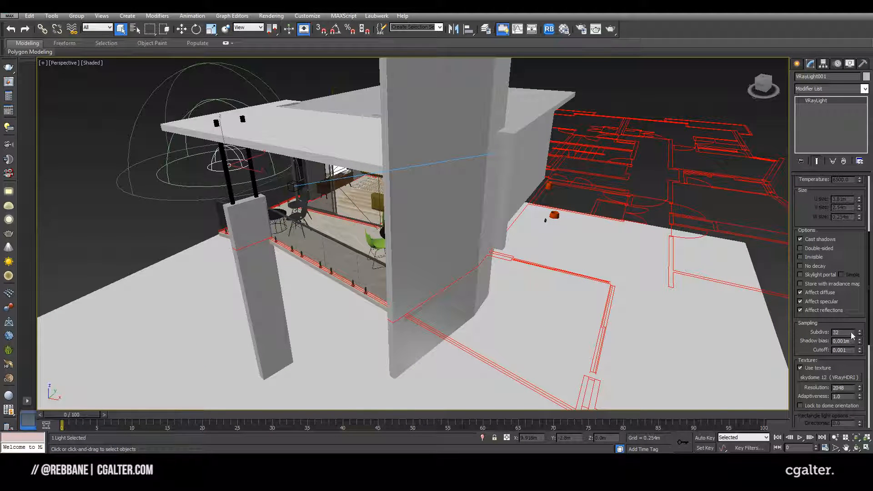
- Place the dome light's skydome 12 HDRI texture in a material slot and review its mapping and processing parameters
left_click(563, 28)
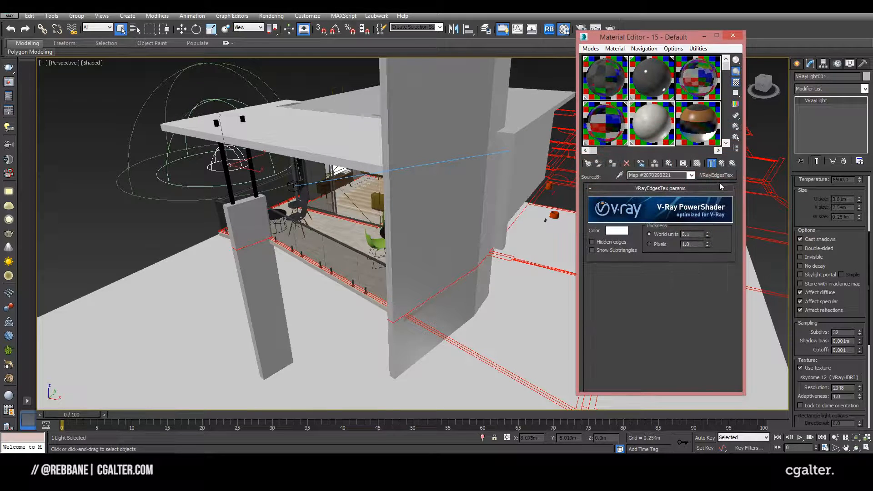
left_click_drag(837, 378, 616, 134)
left_click(617, 210)
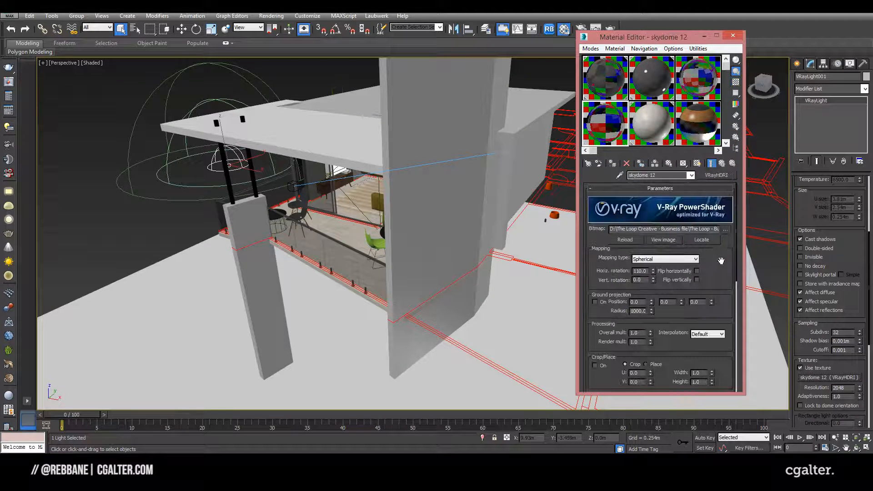
scroll(717, 270, "down", 1)
scroll(716, 266, "down", 4)
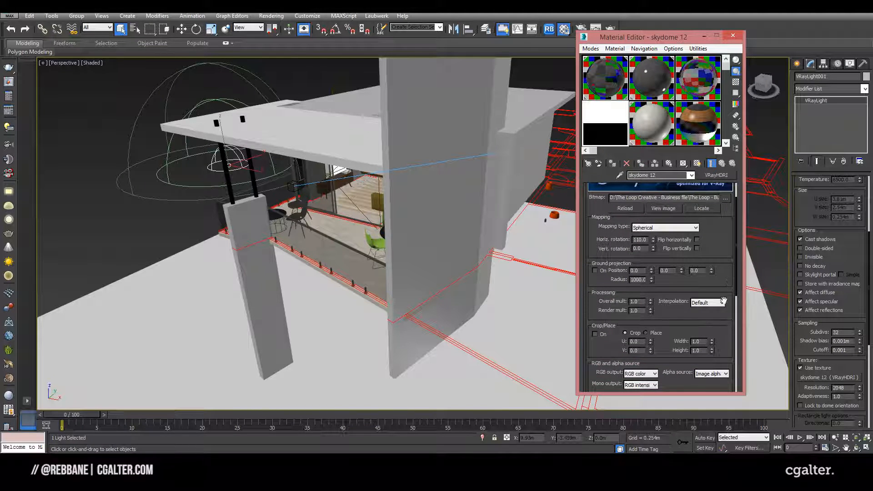
left_click_drag(728, 323, 719, 235)
double_click(708, 327)
scroll(718, 302, "up", 5)
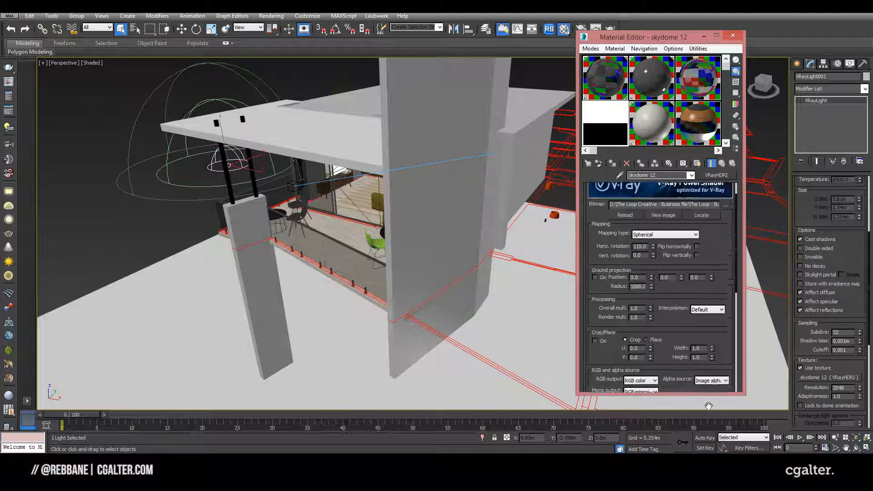
left_click(732, 35)
- Review the dome light's intensity settings and the window plane light's parameters, returning to the camera view
scroll(851, 254, "up", 3)
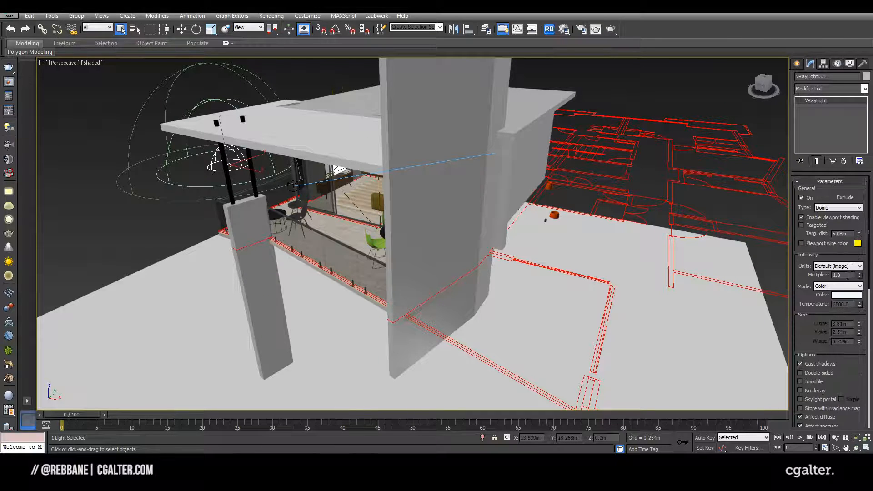
scroll(616, 228, "up", 2)
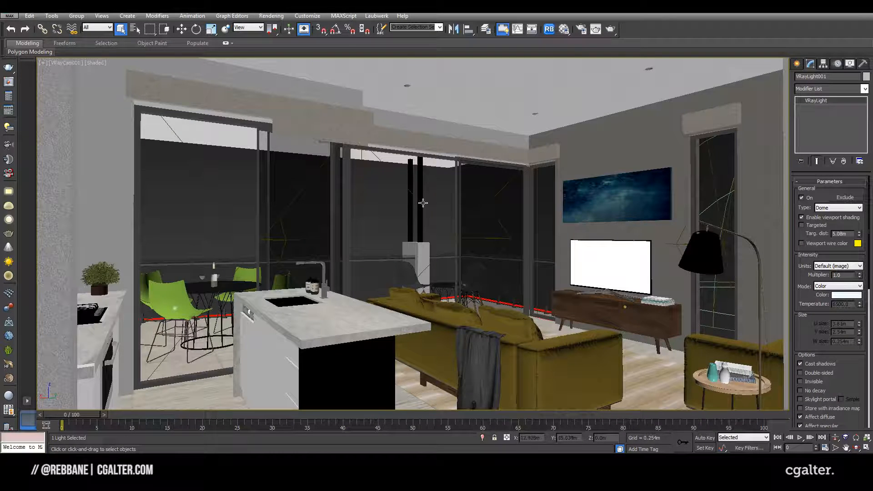
left_click(455, 197)
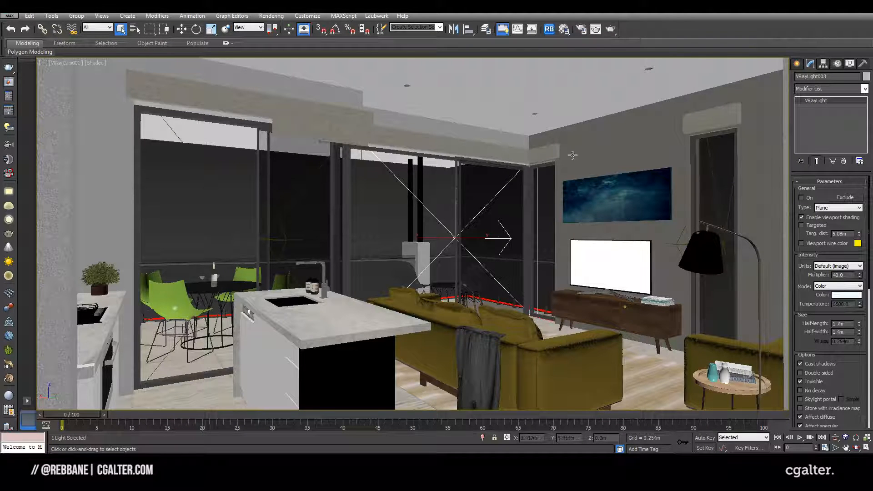
left_click(591, 149)
- Open the render setup and review V-Ray's image sampler and image filter settings
left_click(581, 29)
left_click_drag(474, 31, 479, 26)
left_click(483, 38)
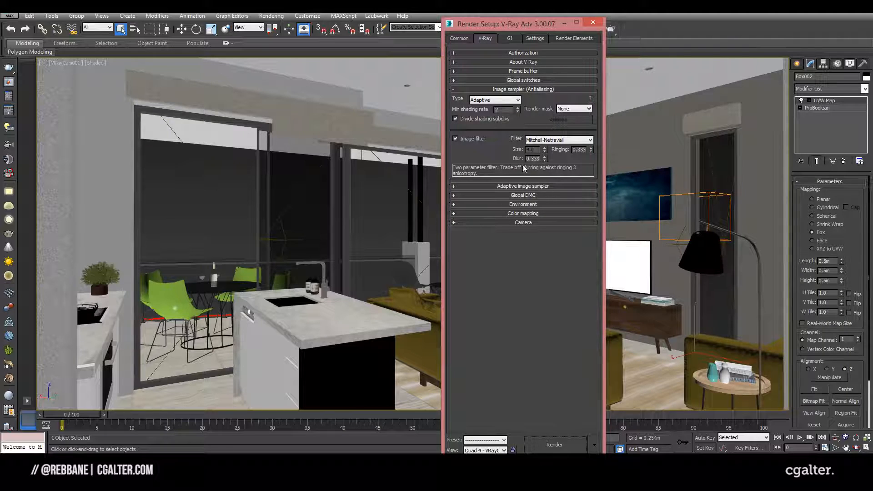
- Check the scene's display and lighting units without changing them
left_click(307, 15)
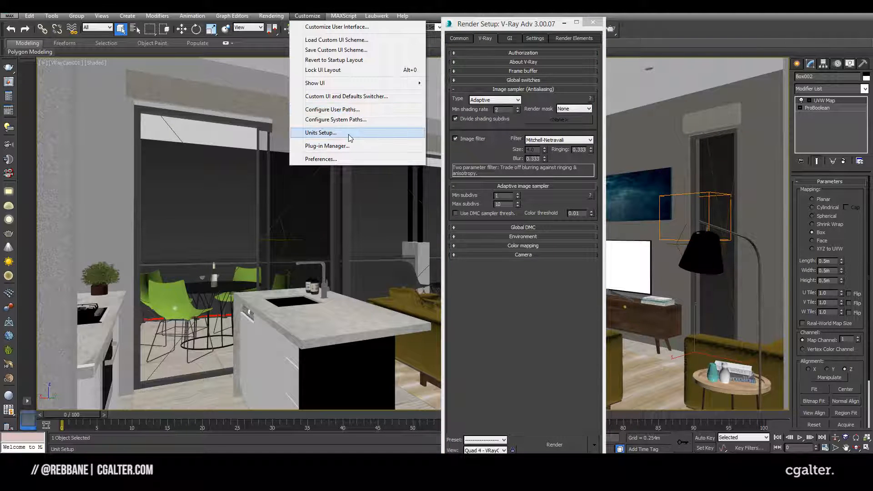
left_click(320, 132)
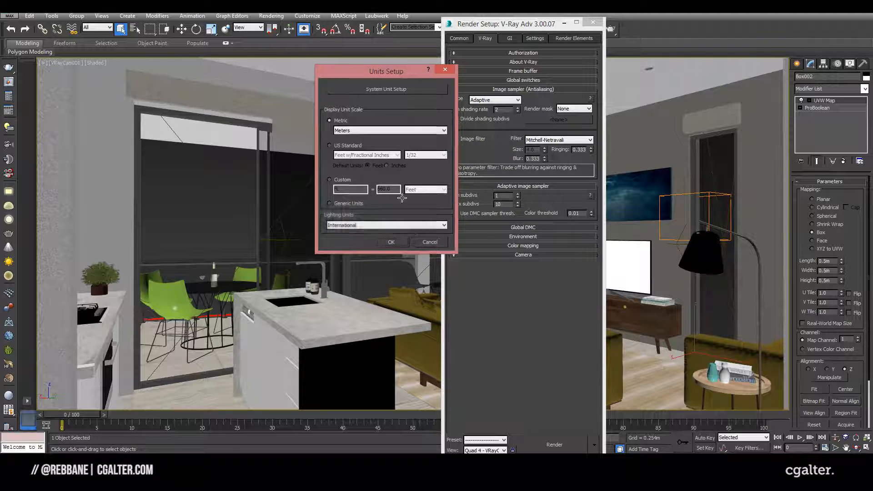
left_click(425, 241)
- Check the Gamma and LUT preferences and show V-Ray's Color mapping settings in the render setup
left_click(316, 17)
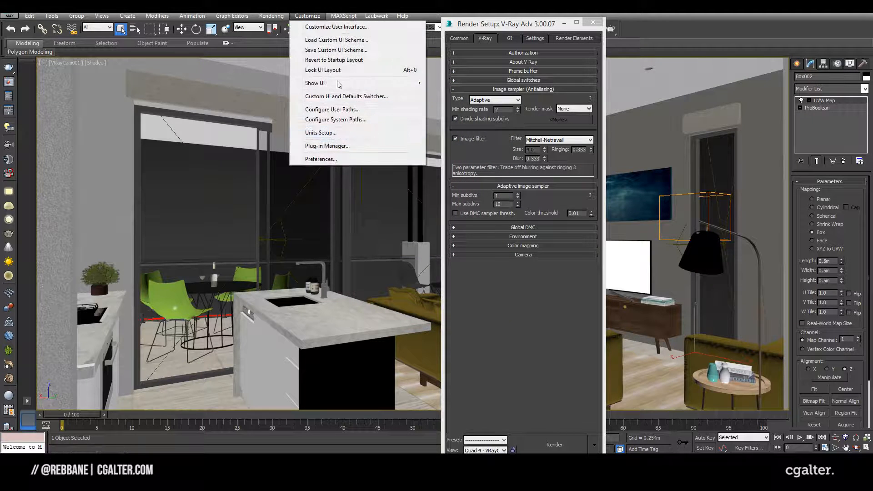
left_click(341, 159)
left_click(480, 109)
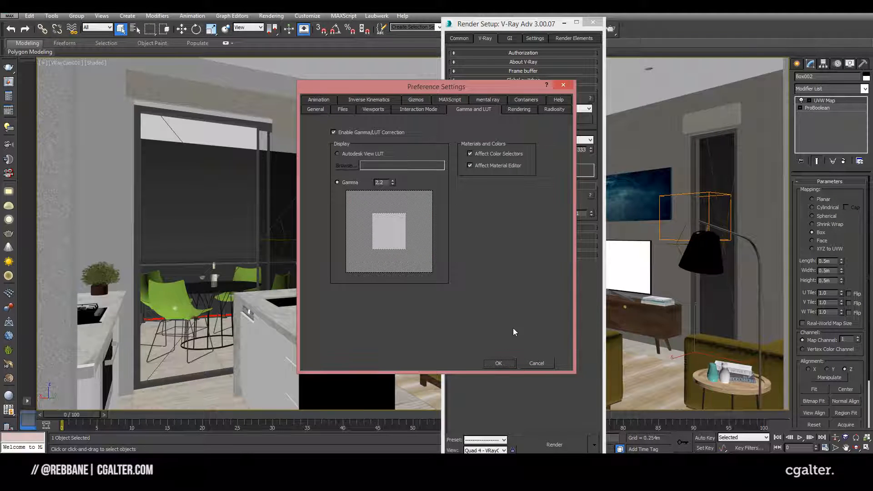
left_click(498, 362)
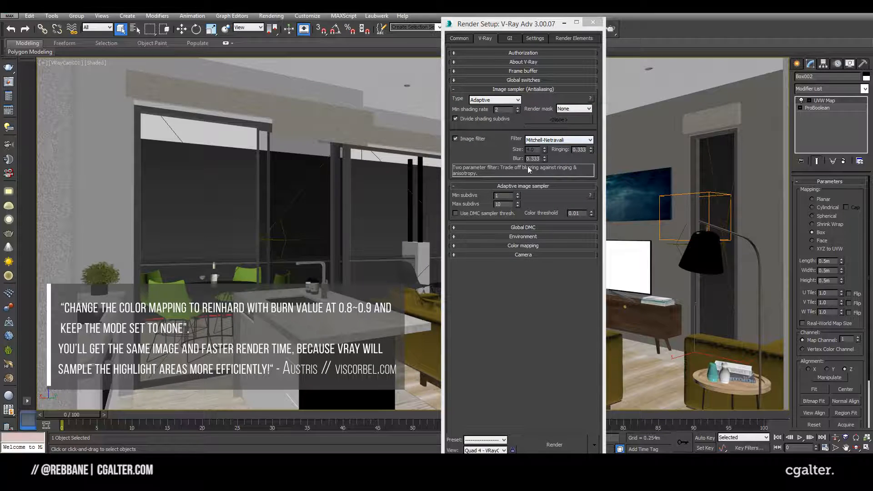
left_click(525, 244)
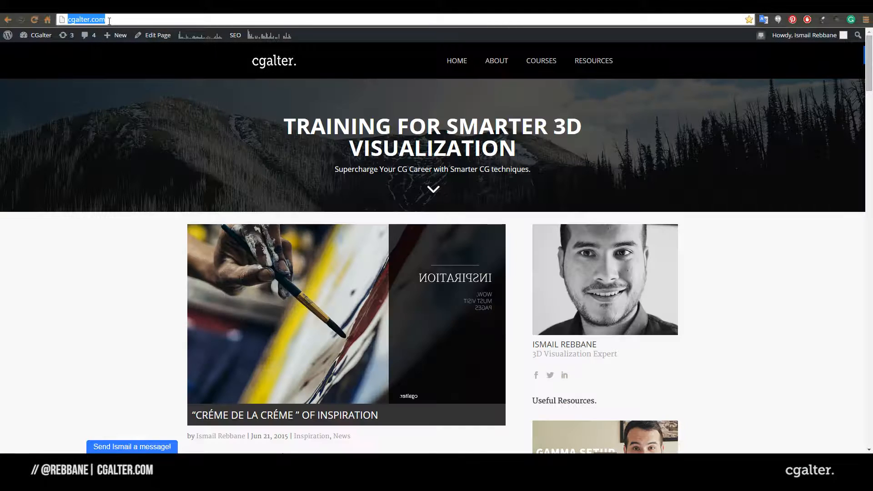
- Open the Resources page of cgalter.com in the browser and look through its CG Techniques tutorials
left_click(584, 63)
scroll(509, 196, "down", 8)
scroll(509, 196, "down", 3)
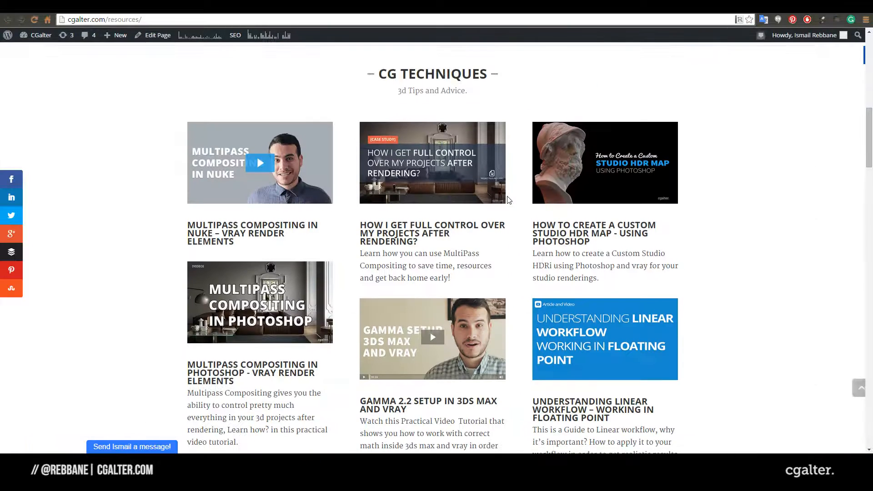
scroll(455, 159, "up", 3)
left_click_drag(327, 83, 594, 86)
left_click(595, 87)
scroll(455, 204, "down", 5)
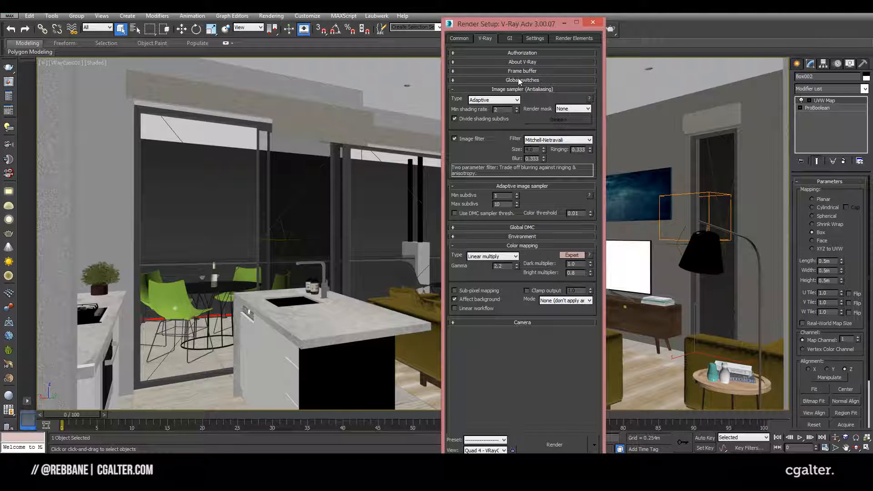
- Review V-Ray's frame buffer options, the render elements and the system settings in the render setup
left_click(527, 71)
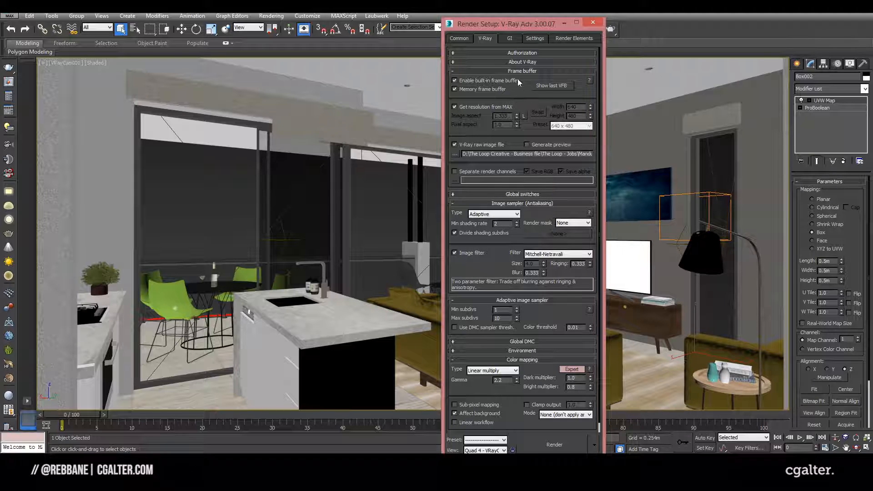
left_click(561, 37)
left_click(539, 39)
left_click(564, 39)
left_click(528, 40)
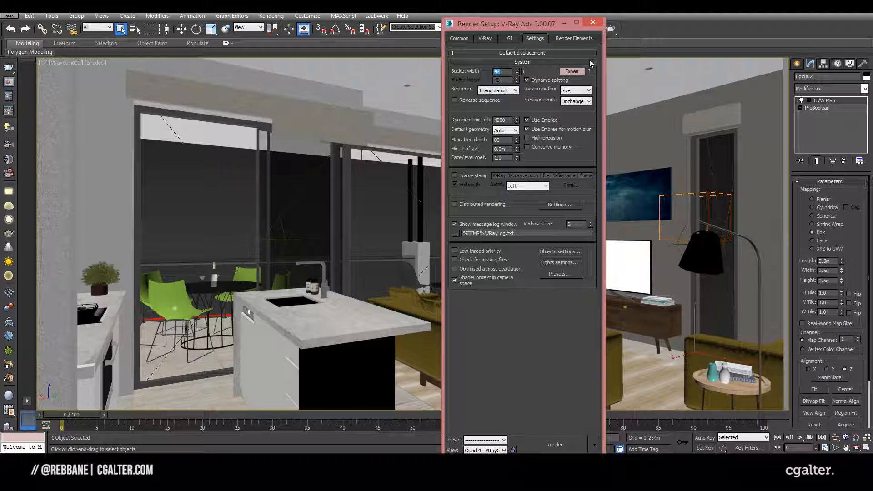
- Check the render elements list and the bucket width in V-Ray's system settings
left_click(574, 38)
left_click(531, 40)
double_click(502, 72)
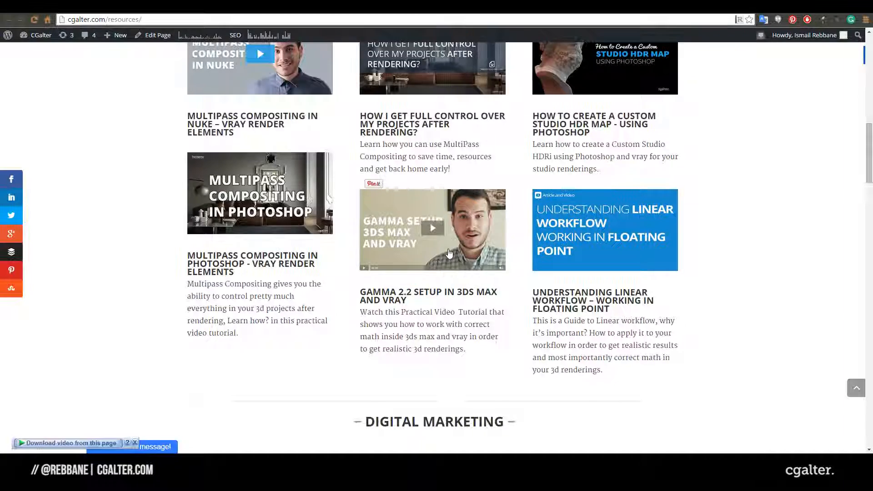
- Switch to the browser and look over the gamma 2.2, linear workflow and multipass compositing tutorials on the cgalter.com Resources page
scroll(255, 193, "up", 3)
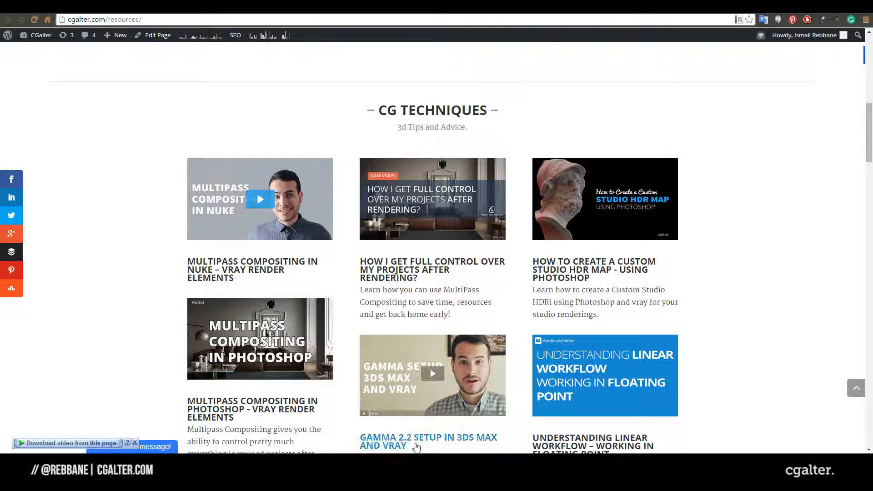
scroll(673, 268, "down", 2)
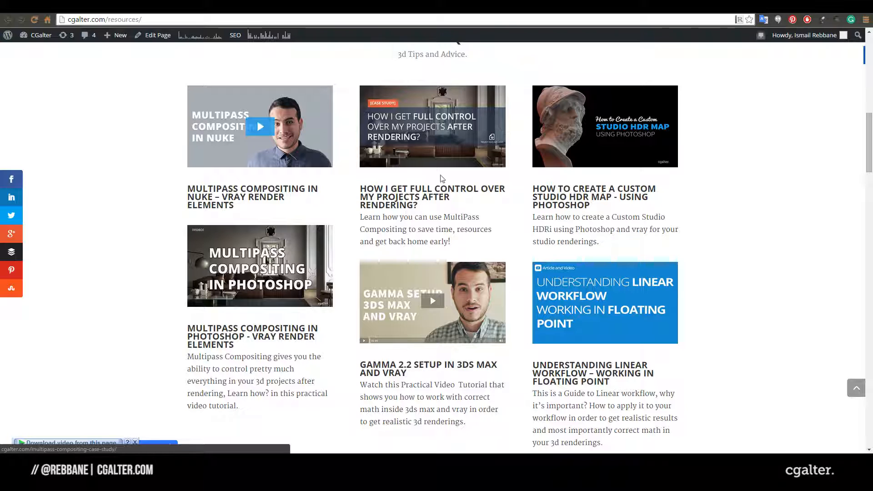
scroll(647, 295, "down", 3)
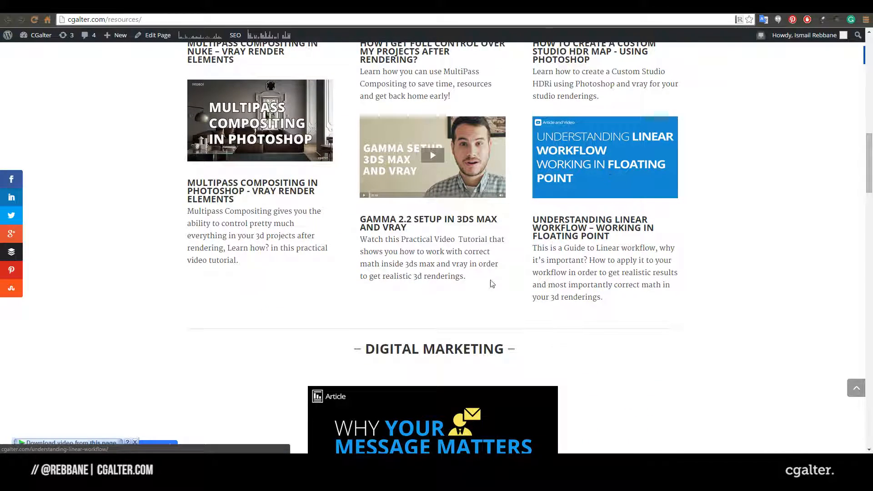
scroll(575, 155, "up", 1)
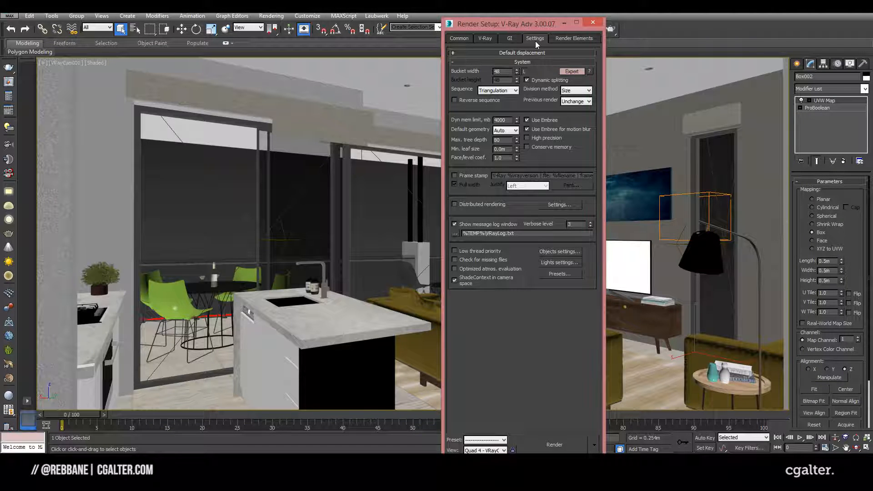
- In V-Ray's system settings, set the bucket width to 16 and the dynamic memory limit to 0 MB
left_click_drag(509, 71, 390, 74)
type("16")
key("Return")
left_click(479, 74)
double_click(502, 119)
type("0")
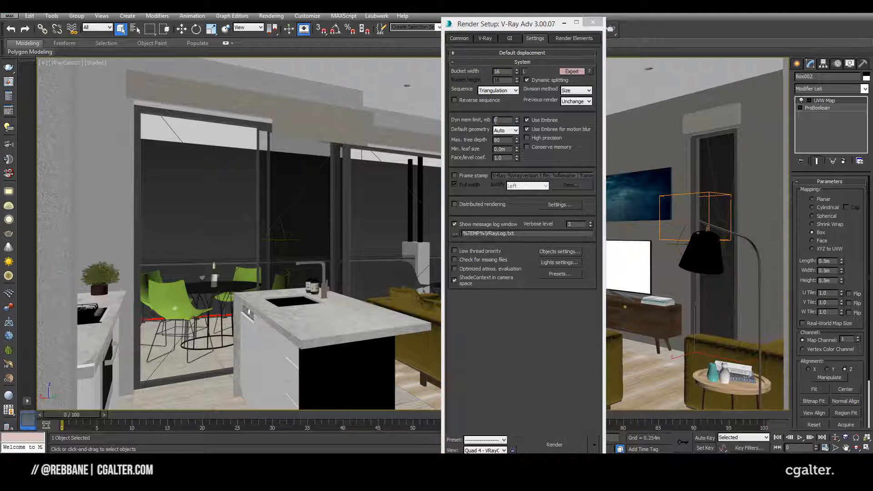
left_click(504, 120)
left_click_drag(498, 119, 348, 102)
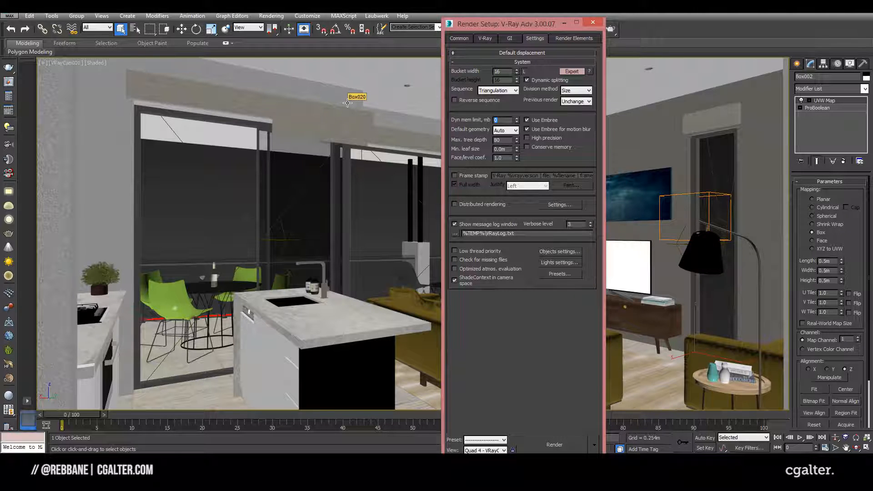
left_click(504, 120)
- Expand the Irradiance map and Light cache settings, and review V-Ray's image sampler and color mapping settings
left_click(517, 37)
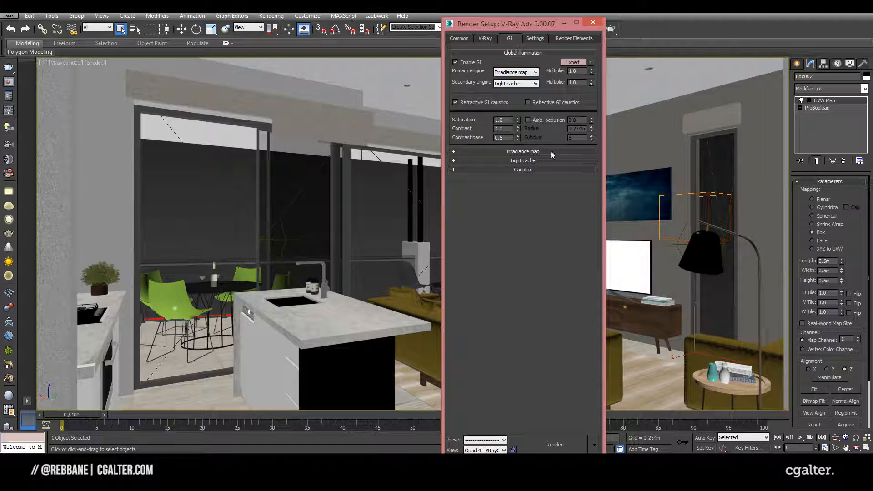
left_click(532, 160)
left_click(533, 152)
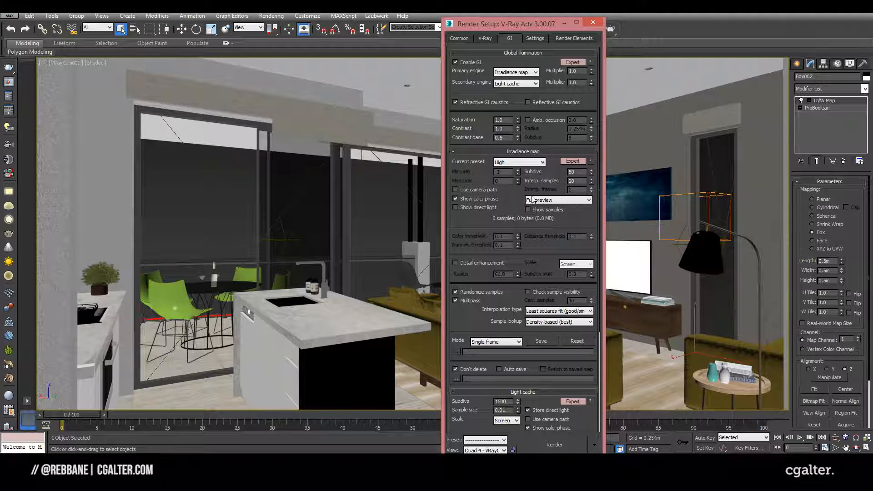
left_click(564, 38)
left_click(484, 39)
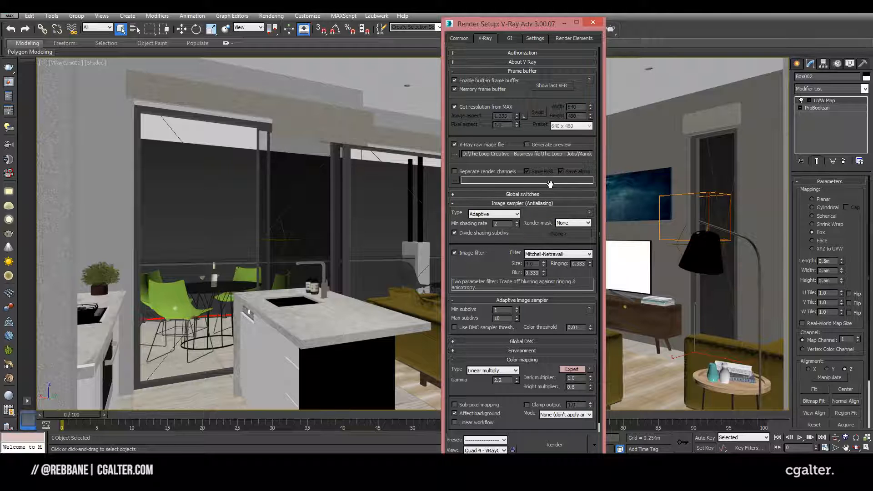
- In the glass balustrade material's refraction settings, enable Affect shadows and set Affect channels to All channels
key("m")
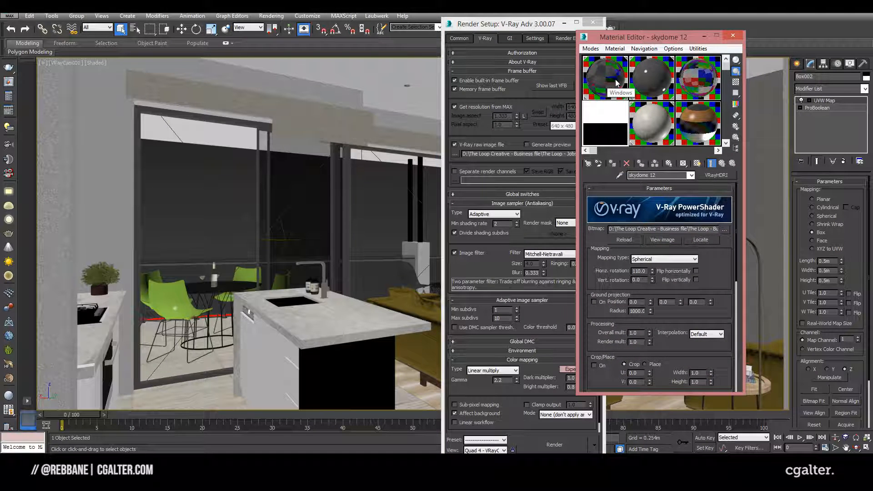
left_click(690, 80)
scroll(667, 245, "down", 3)
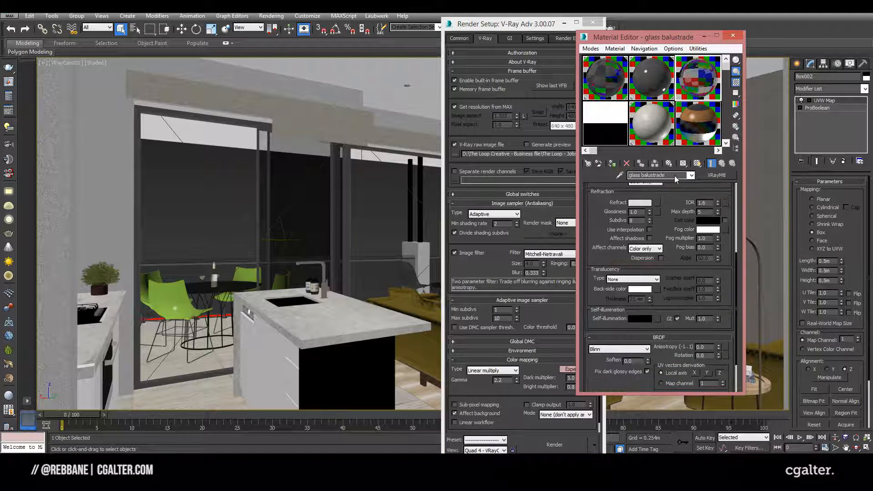
left_click(649, 238)
left_click(645, 249)
left_click(642, 269)
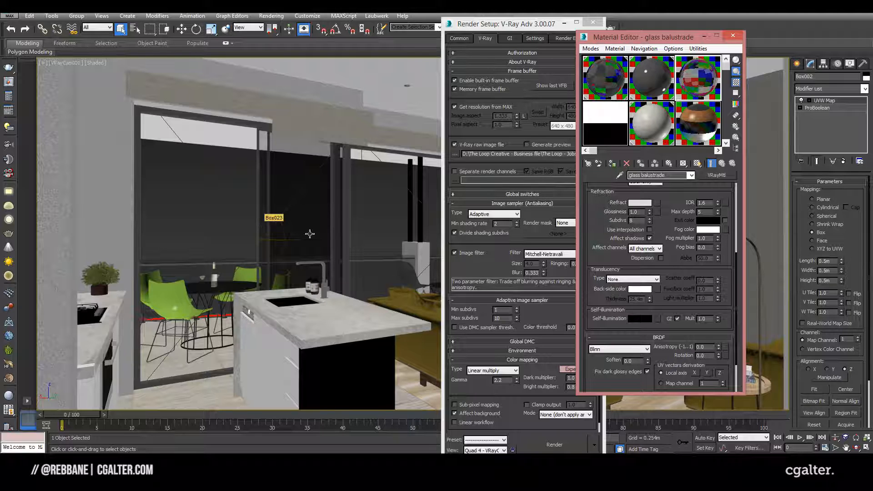
- Select the kitchen island's marble benchtop and inspect the VRayEdgesTex map used in its material
left_click(592, 22)
left_click(524, 330)
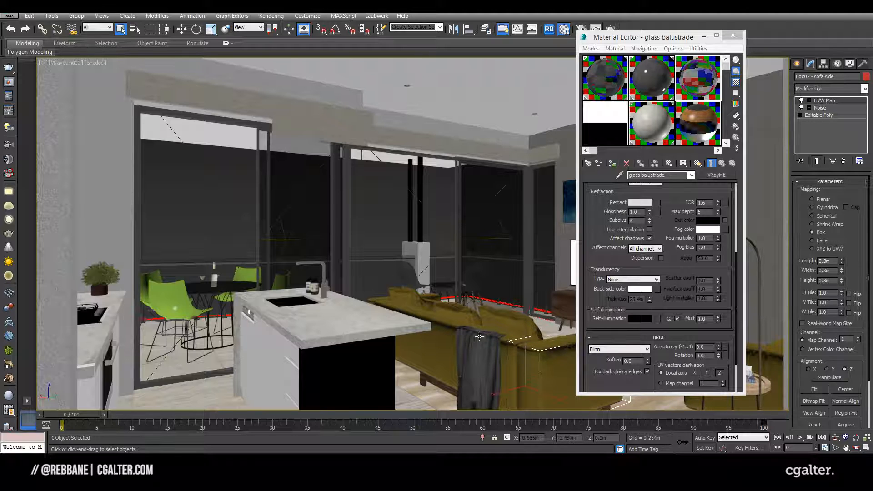
left_click(777, 369)
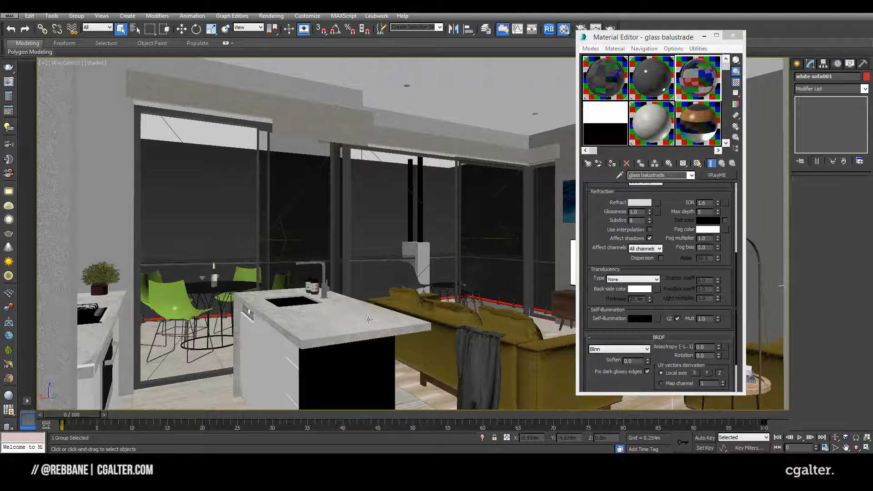
left_click(413, 318)
left_click(647, 124)
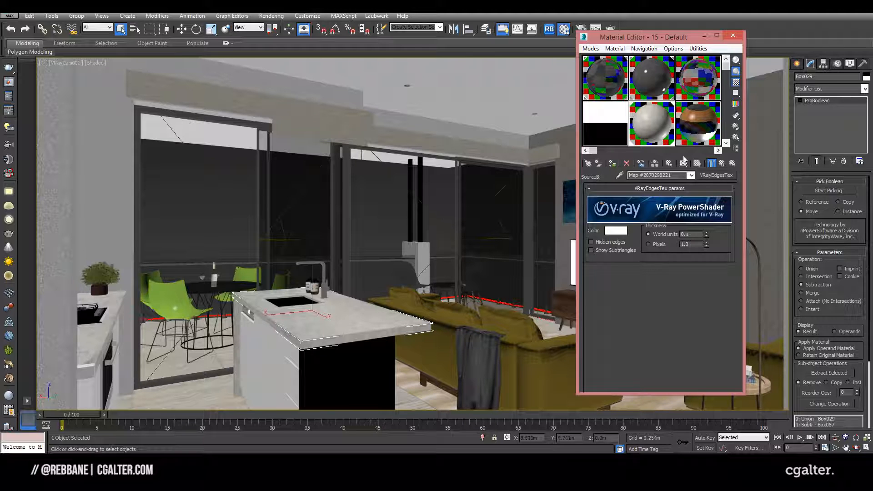
left_click(732, 36)
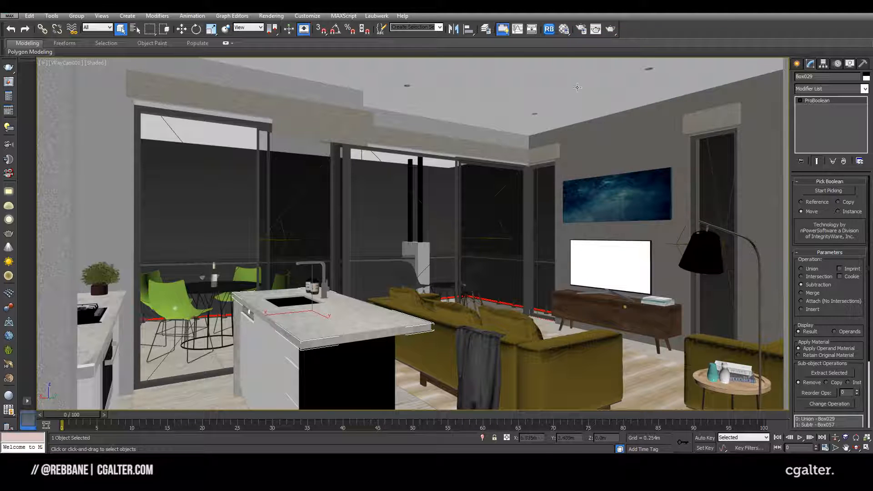
- Reopen the render setup and recheck the render elements, bucket width and dynamic memory limit
left_click(577, 30)
left_click(573, 38)
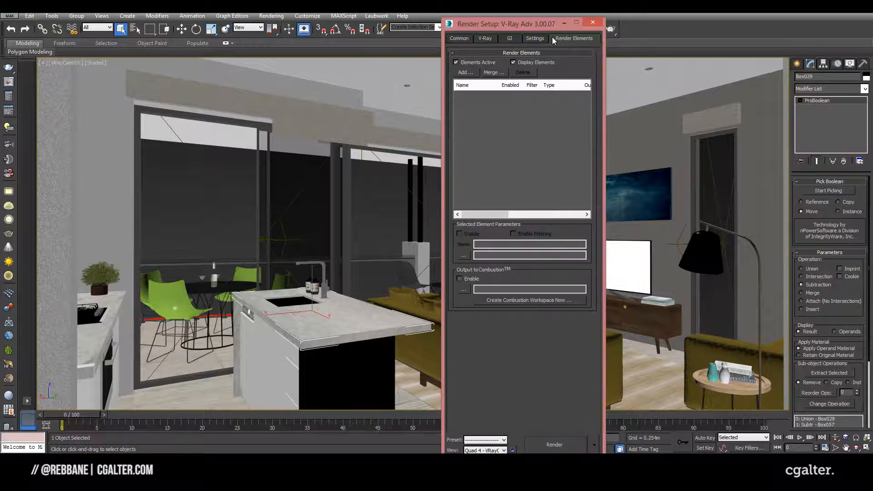
left_click(536, 39)
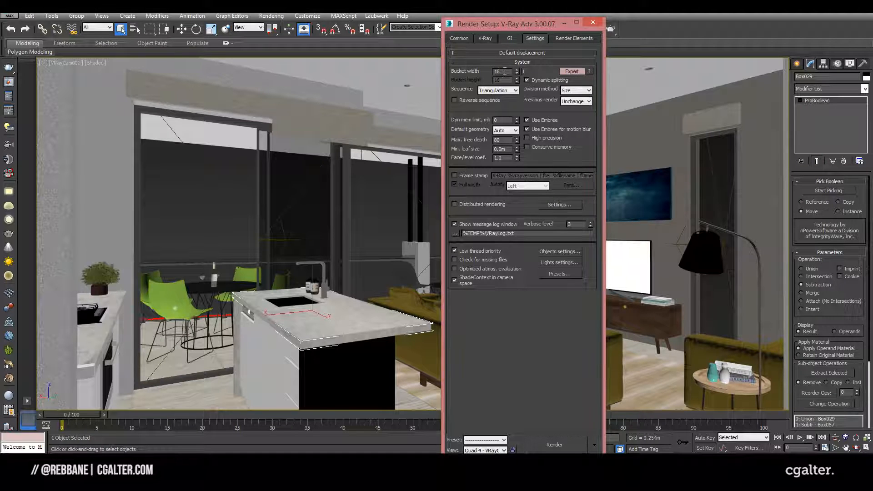
double_click(500, 120)
- Review the global illumination, irradiance map, image filter and adaptive sampler settings, and show the Common render parameters
left_click(507, 39)
left_click(487, 38)
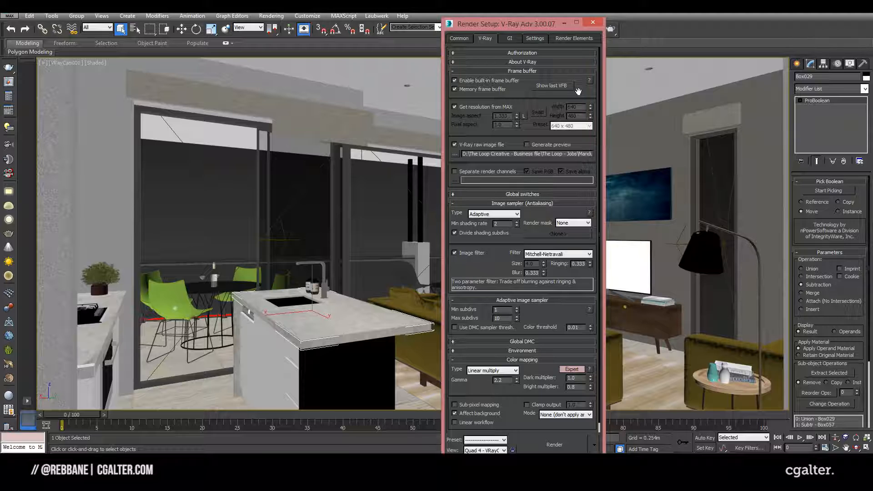
left_click(511, 40)
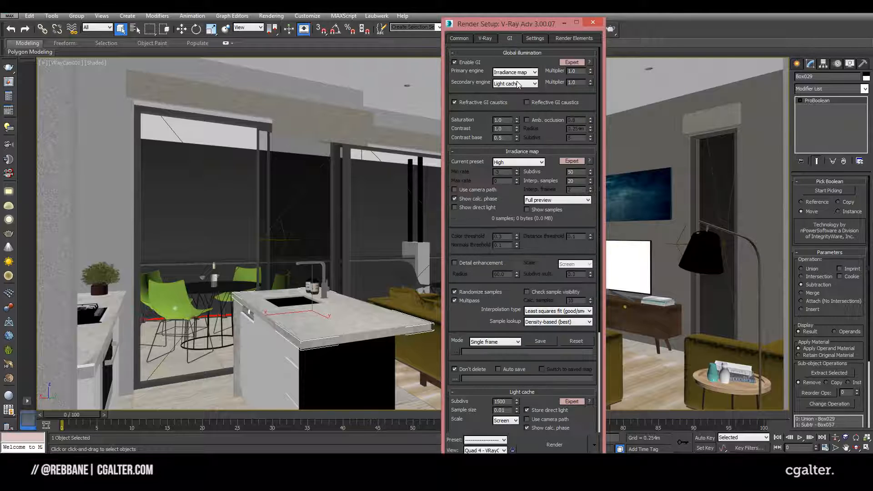
left_click_drag(479, 172, 479, 157)
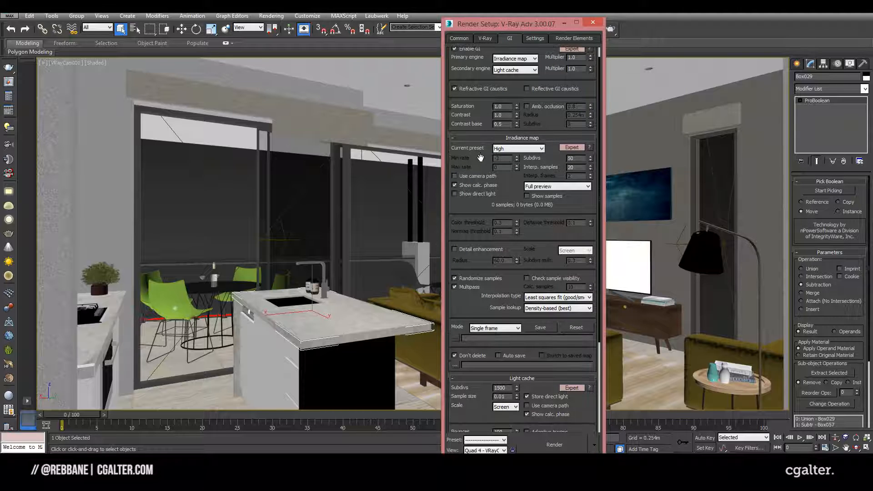
left_click(484, 39)
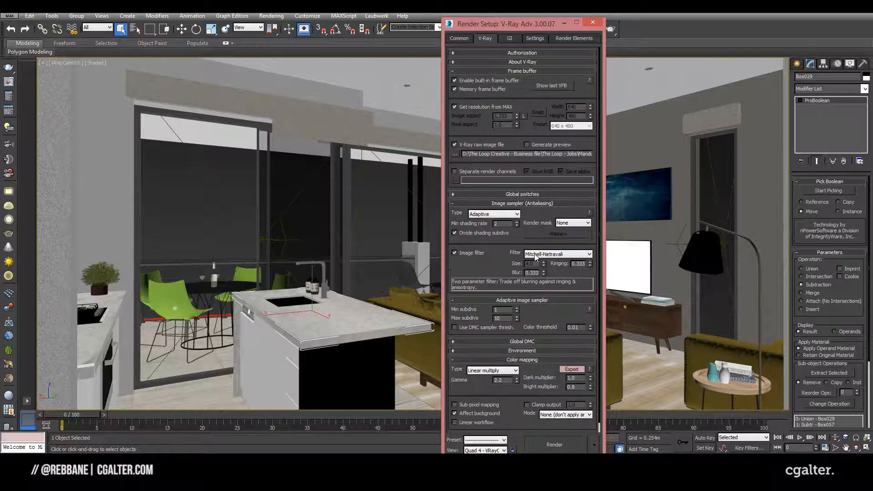
left_click_drag(495, 259, 495, 249)
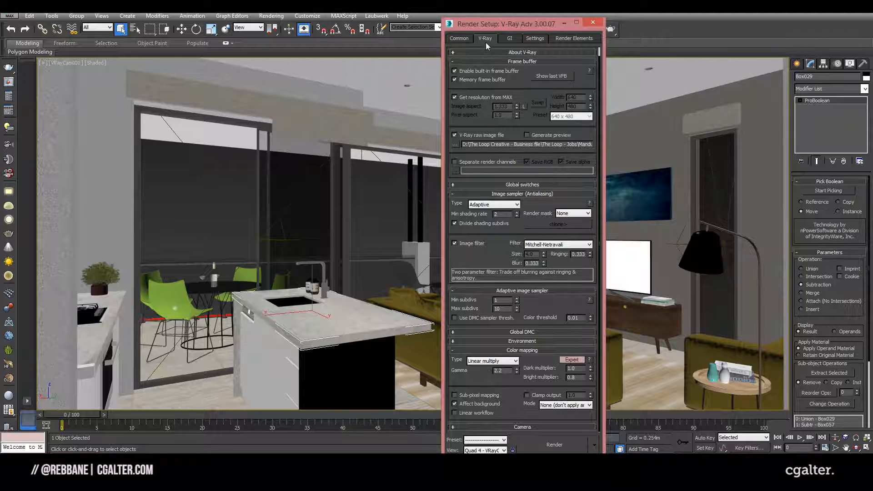
left_click(463, 38)
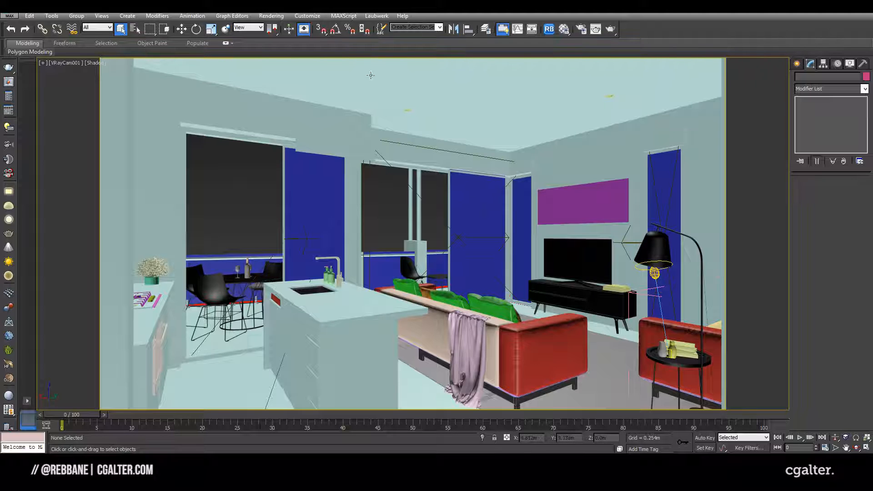
- Select the dome light through the HDRI selection set and examine its type and intensity multiplier
left_click(437, 27)
left_click(418, 40)
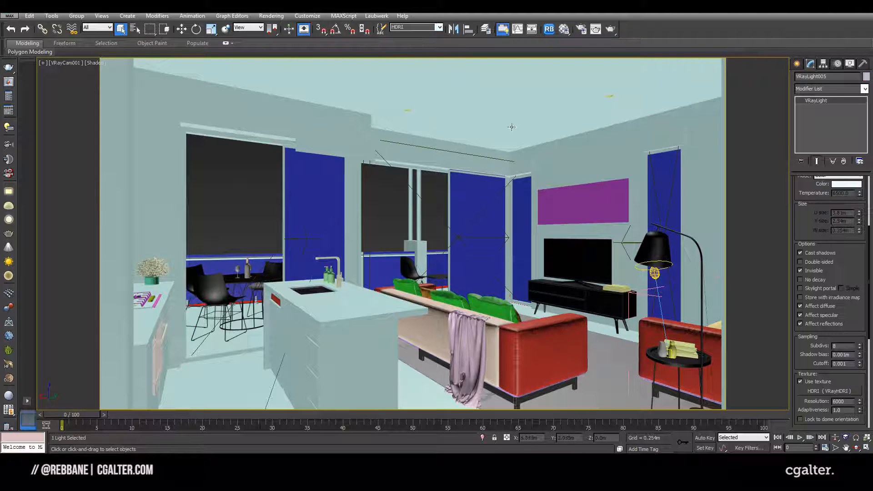
left_click(409, 29)
left_click_drag(809, 214, 814, 362)
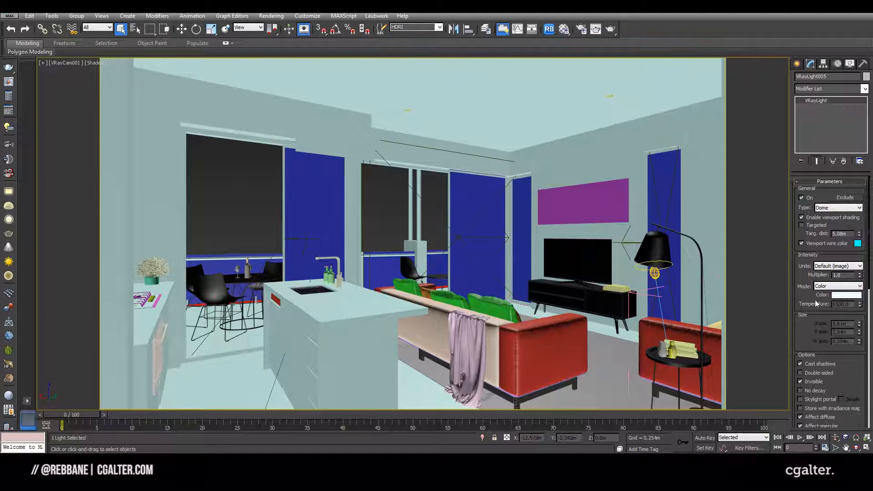
double_click(836, 275)
- Examine the dome light's options, sampling subdivisions, HDRI texture resolution and spherical dome settings
scroll(814, 273, "down", 5)
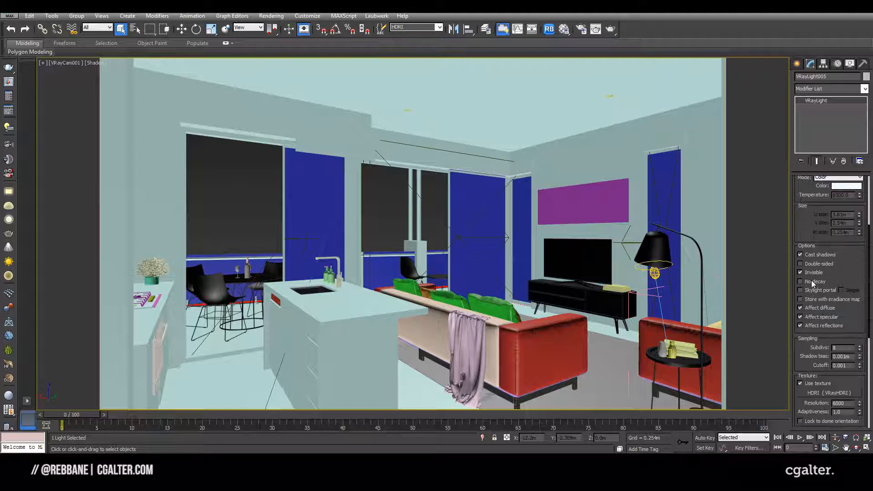
scroll(813, 275, "down", 2)
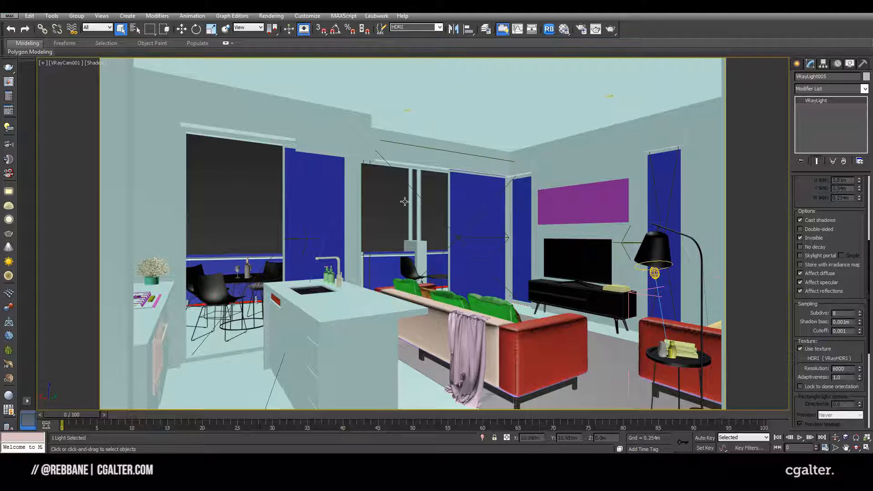
left_click_drag(812, 202, 803, 141)
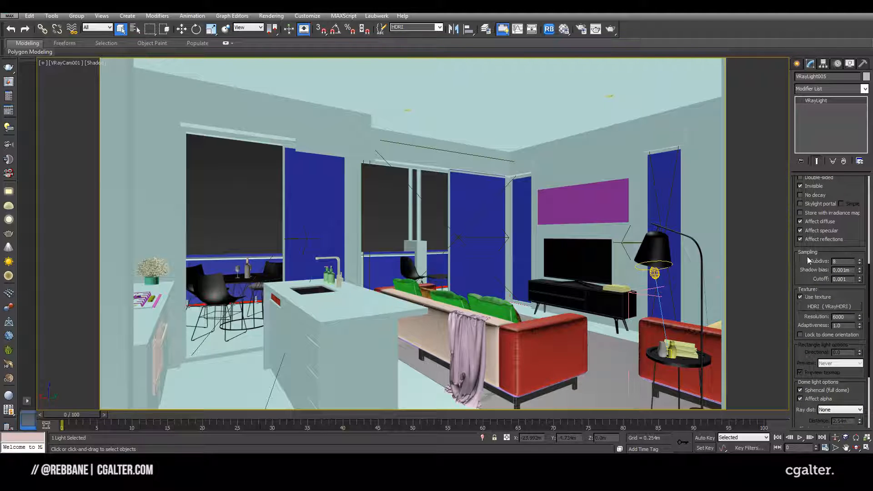
scroll(800, 268, "down", 2)
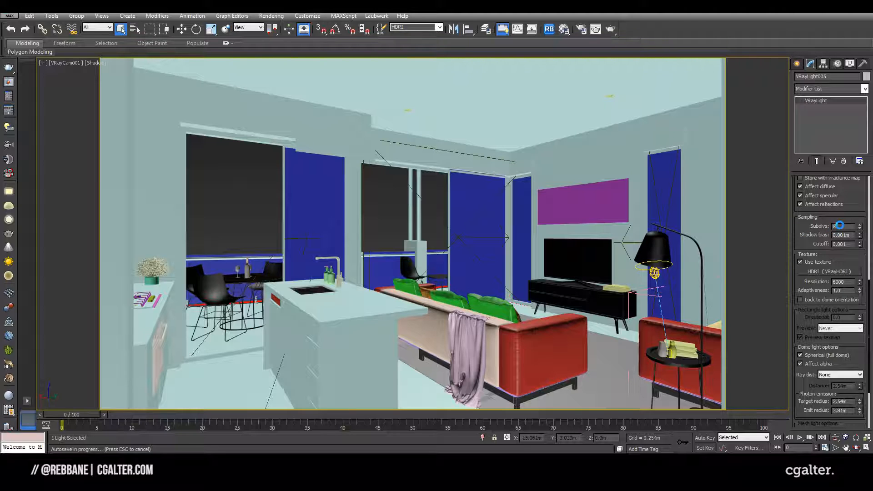
double_click(846, 284)
scroll(804, 254, "up", 5)
scroll(807, 250, "up", 2)
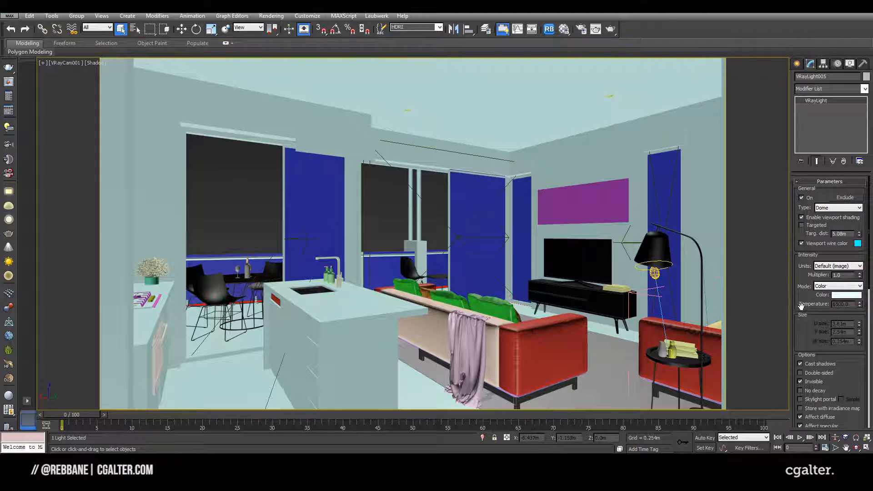
scroll(795, 304, "down", 3)
- Open the Material Editor, select the dome light through the HDRI selection set, and copy its HDRI texture into an empty material slot
left_click(729, 262)
key("m")
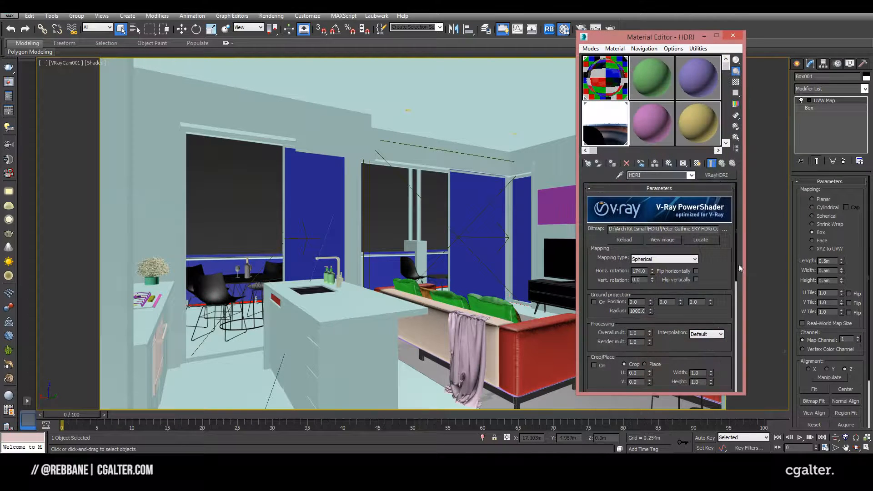
scroll(848, 354, "down", 3)
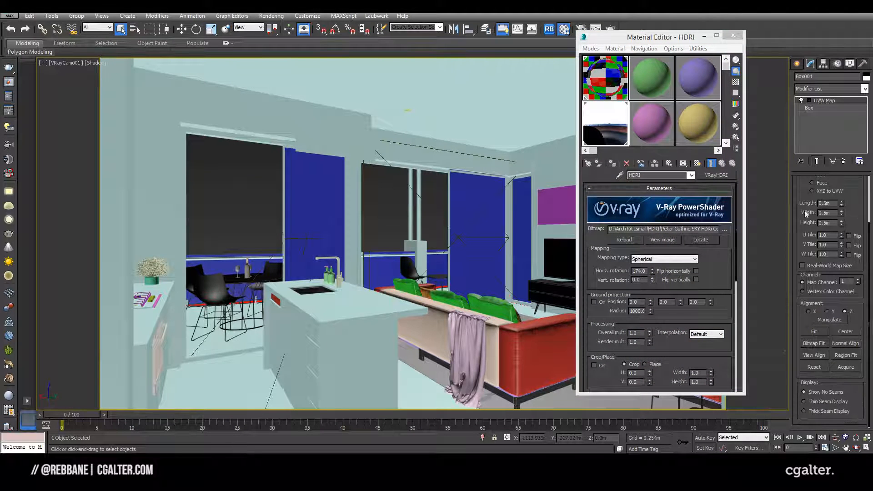
left_click(433, 29)
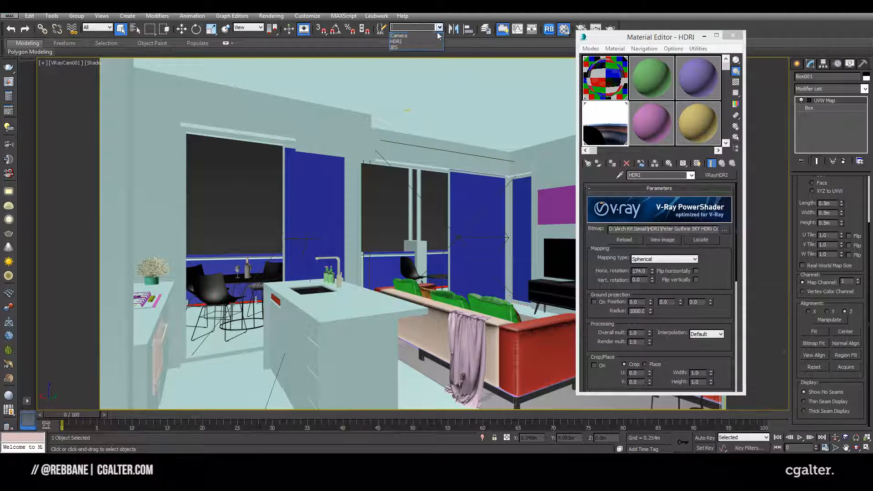
left_click(429, 42)
scroll(858, 206, "down", 3)
left_click_drag(807, 262, 647, 132)
left_click(632, 229)
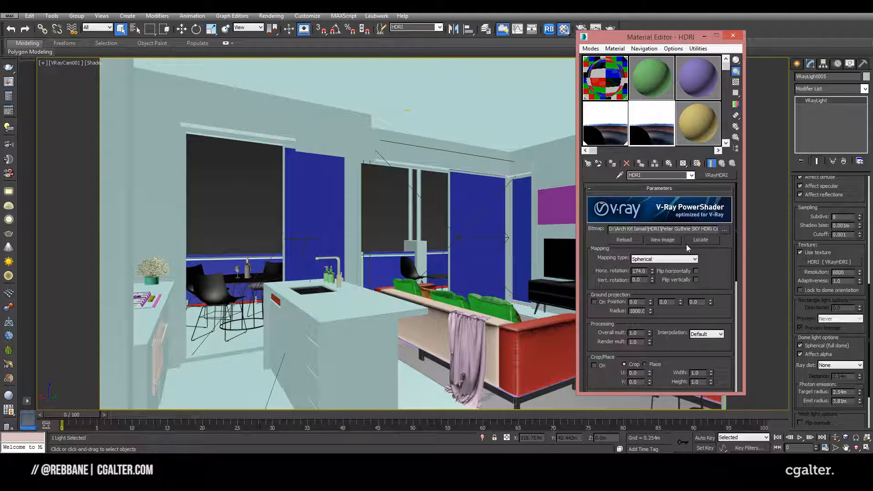
- Examine the HDRI map's ground projection, overall and render multipliers, colour space and inverse gamma
scroll(728, 253, "down", 3)
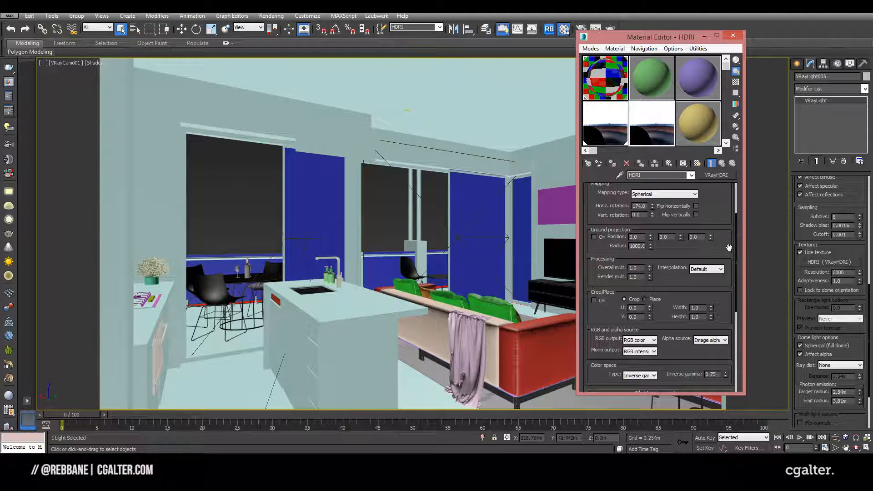
scroll(728, 247, "down", 1)
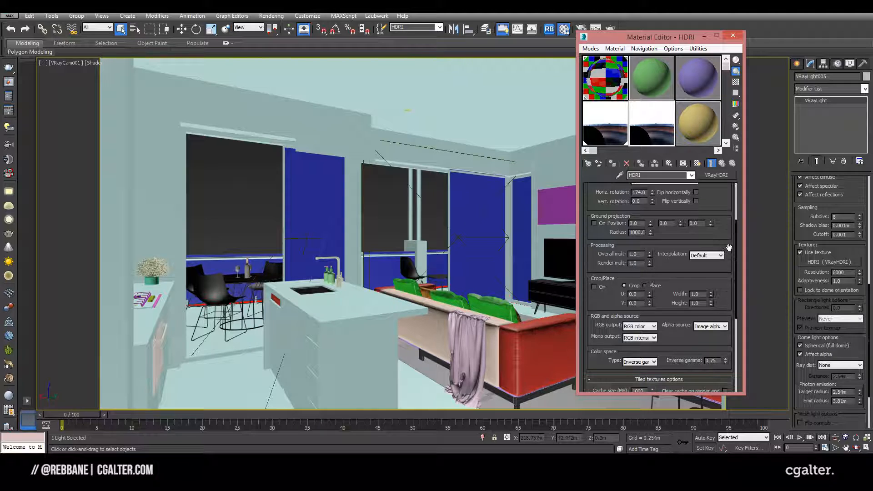
double_click(641, 254)
double_click(634, 263)
scroll(715, 278, "down", 4)
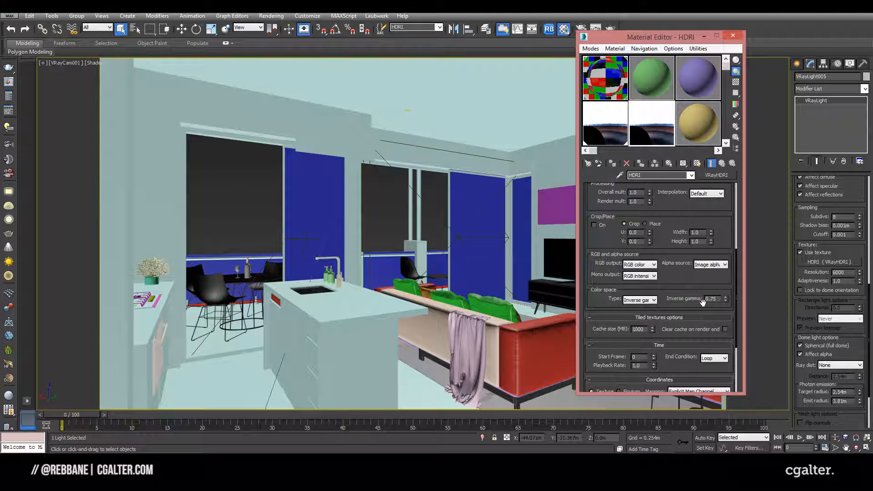
left_click_drag(717, 300, 696, 303)
left_click_drag(730, 285, 735, 341)
- Check the HDRI's mapping type and horizontal rotation, and view the Cut SW.1 image in Photoshop before returning to 3ds Max
scroll(609, 270, "up", 5)
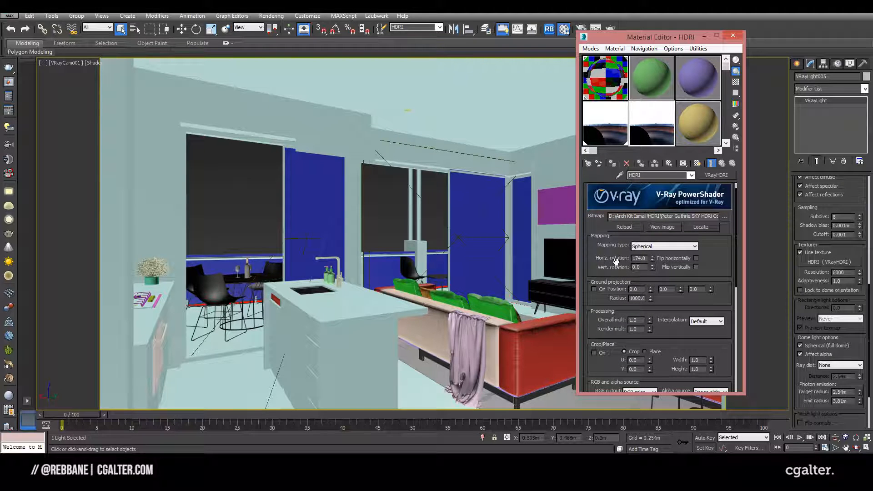
double_click(646, 260)
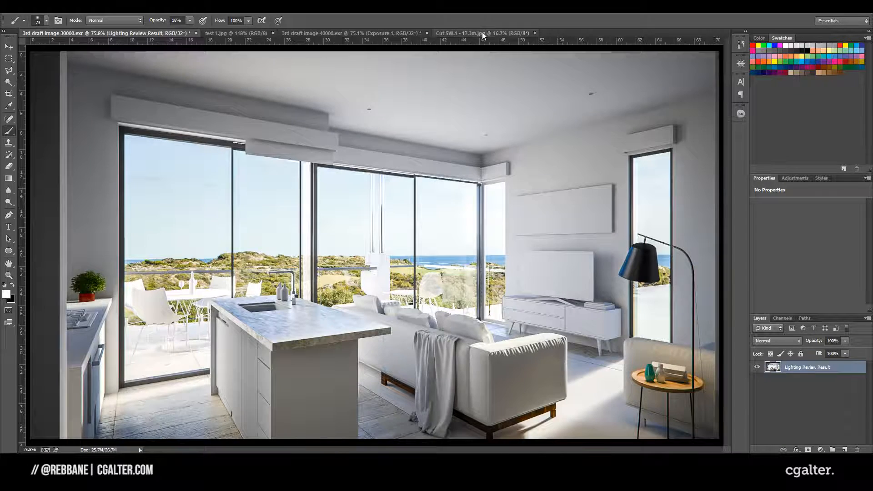
left_click(482, 33)
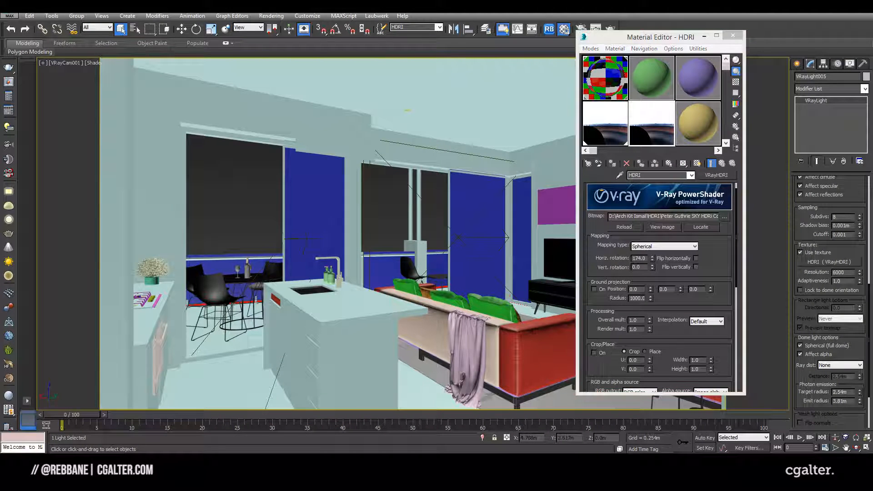
left_click_drag(701, 209, 706, 222)
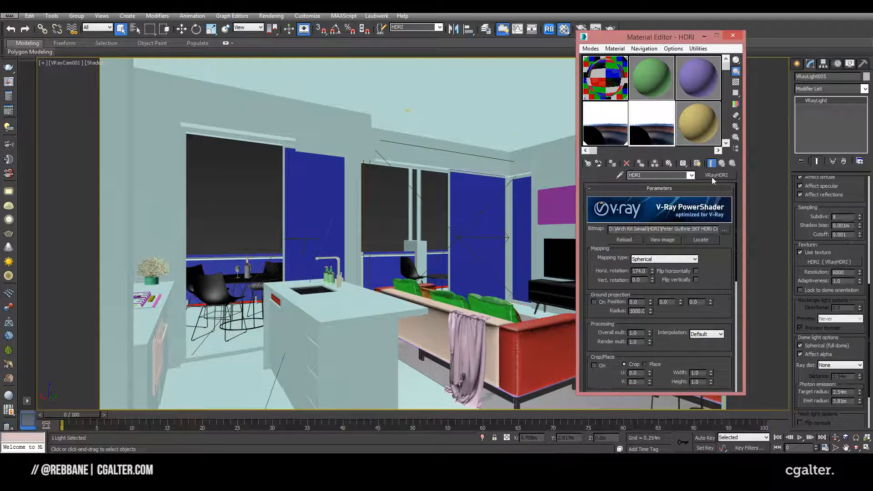
scroll(713, 265, "down", 3)
scroll(716, 318, "up", 3)
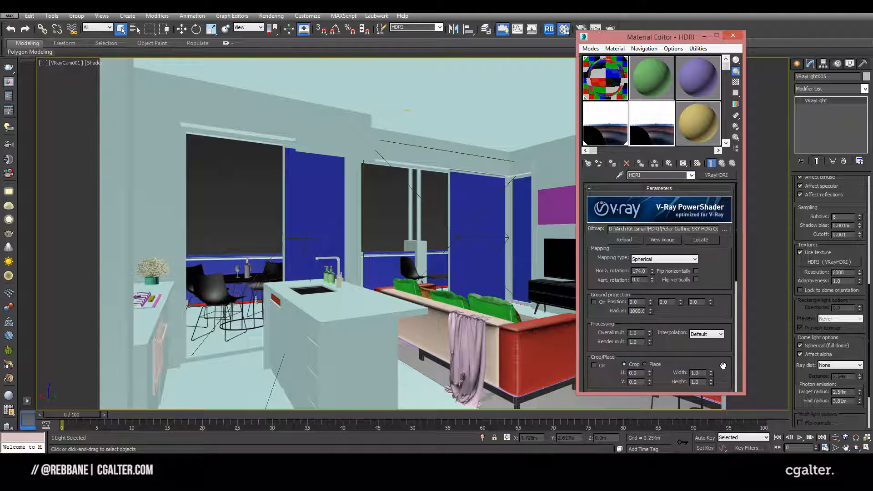
- Select the camera of the current view and examine its f-number and exposure settings
left_click(60, 62)
left_click(109, 237)
scroll(806, 232, "up", 2)
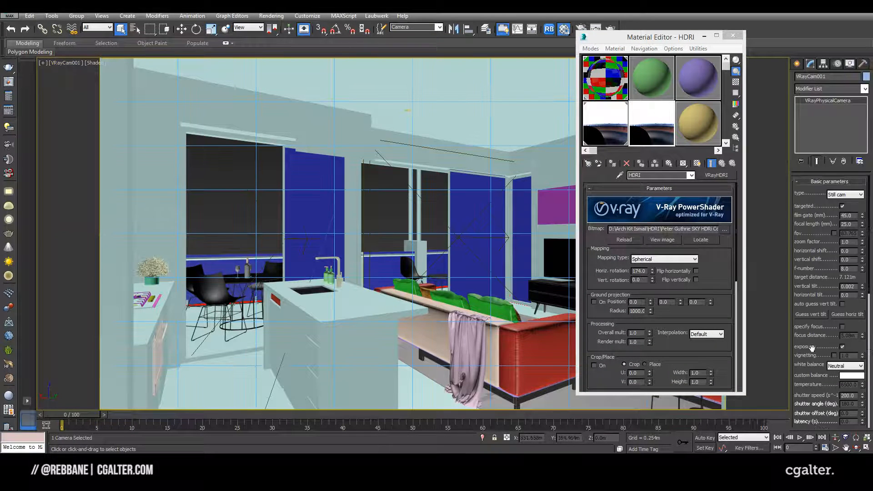
left_click(847, 269)
scroll(818, 267, "down", 3)
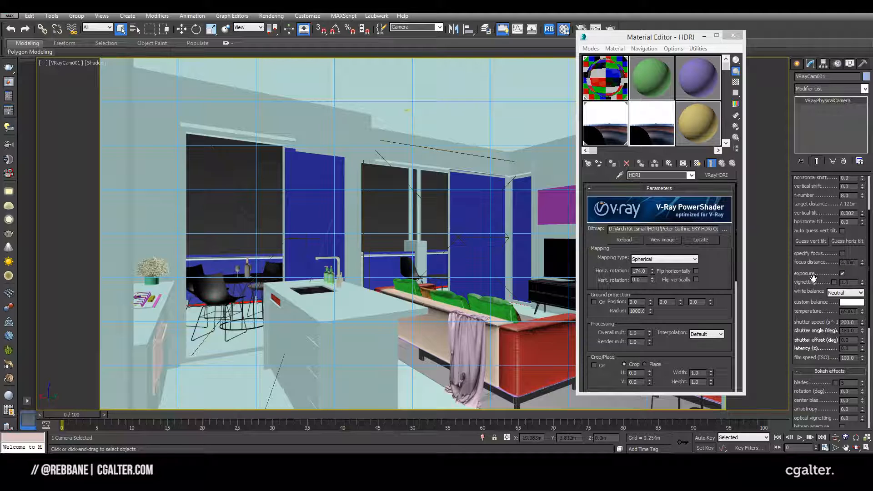
scroll(812, 259, "down", 2)
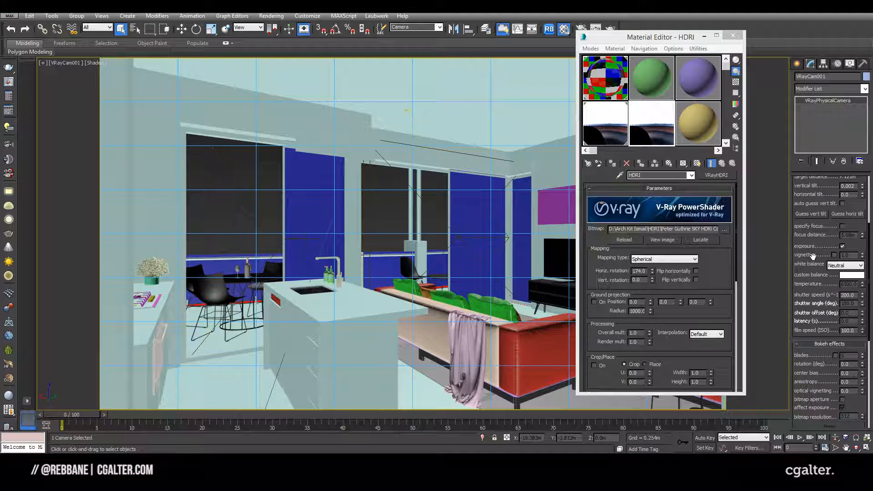
- Examine the camera's vignetting, white balance and custom balance colour, closing the colour selector without a change
left_click_drag(813, 255, 814, 213)
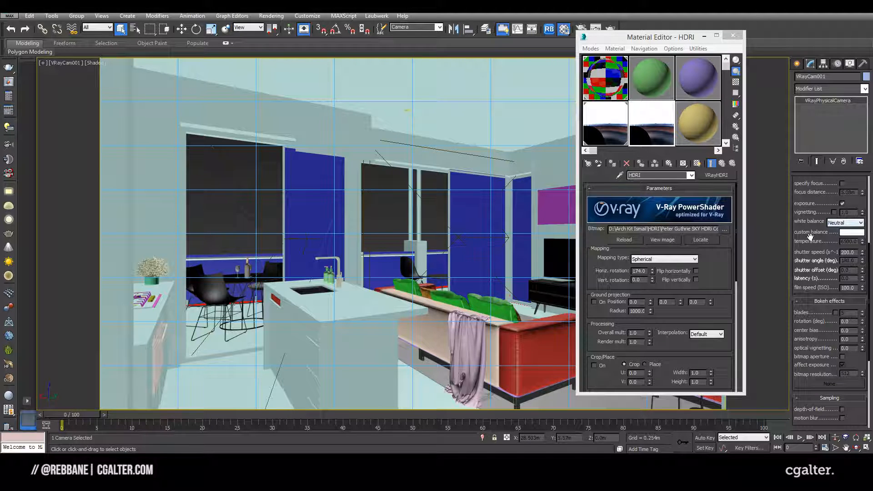
left_click(859, 234)
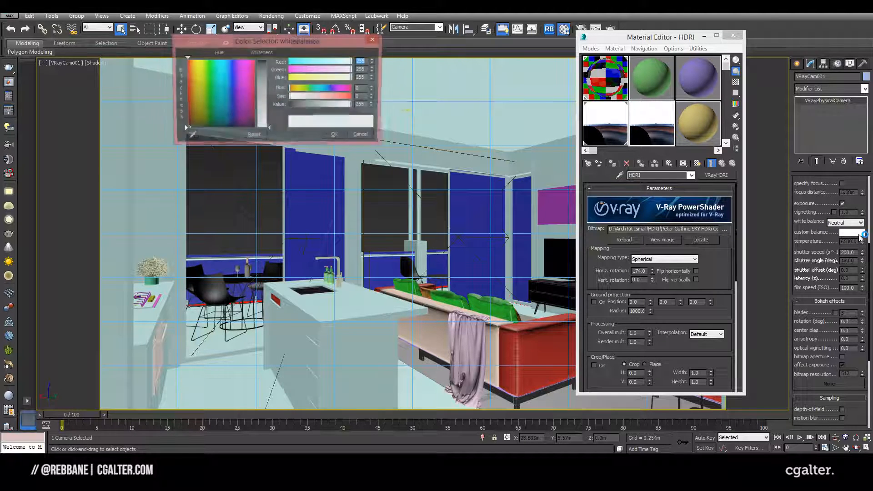
left_click(373, 136)
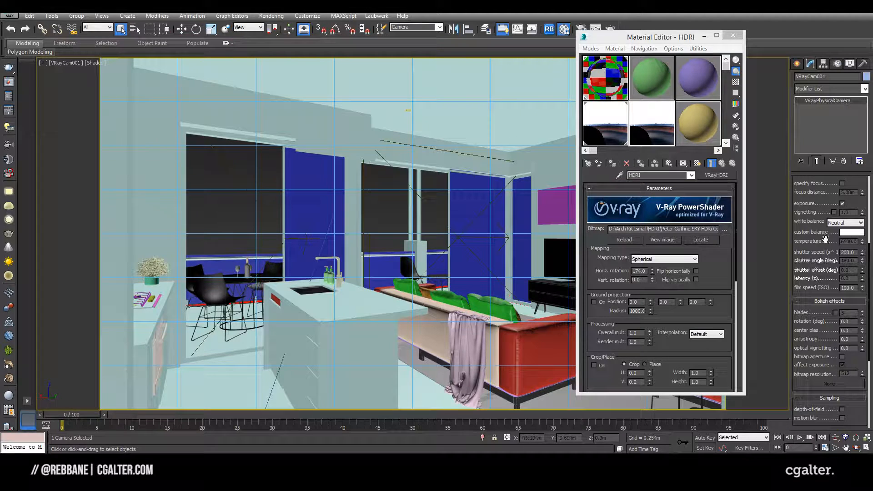
left_click_drag(828, 236, 815, 212)
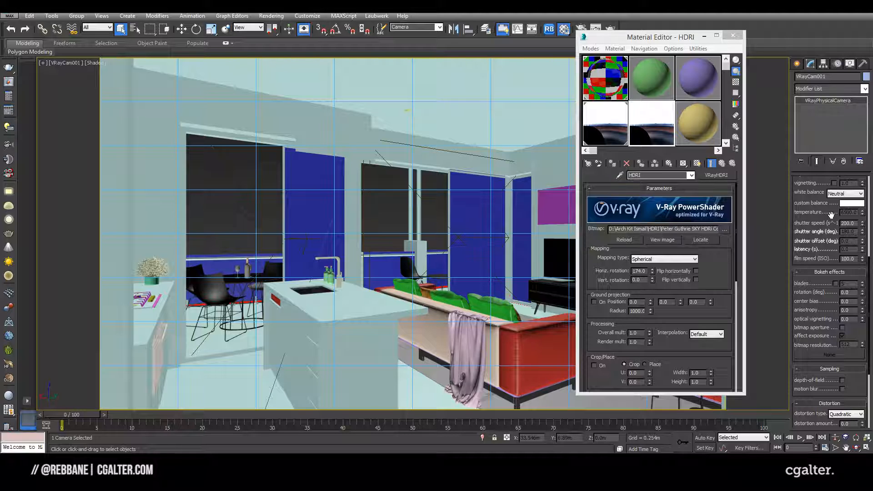
left_click_drag(821, 208, 816, 251)
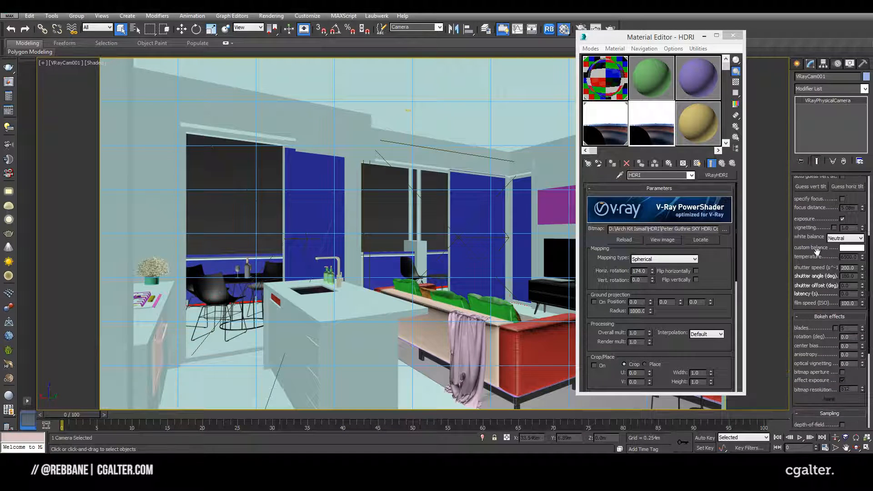
- Set the physical camera's shutter speed to 400
scroll(806, 246, "down", 2)
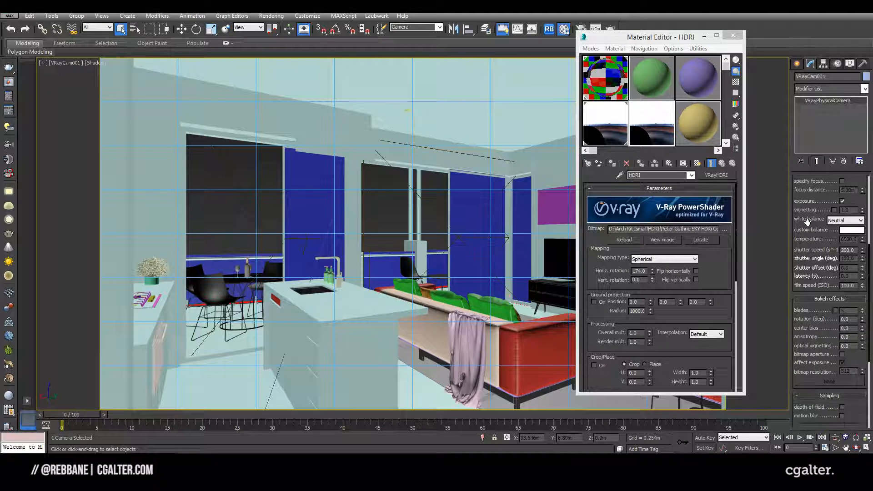
double_click(846, 242)
type("400")
key("Return")
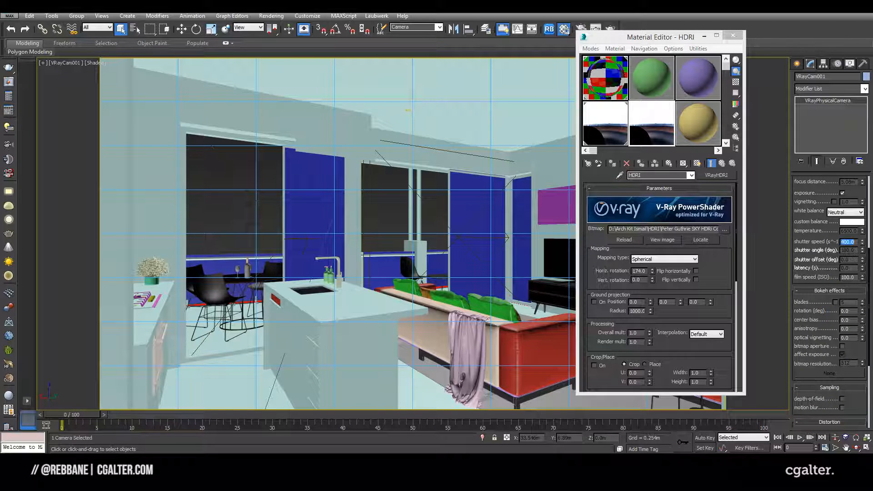
- Review the camera's film speed, f-number, bokeh, sampling and distortion settings
left_click_drag(808, 247, 810, 217)
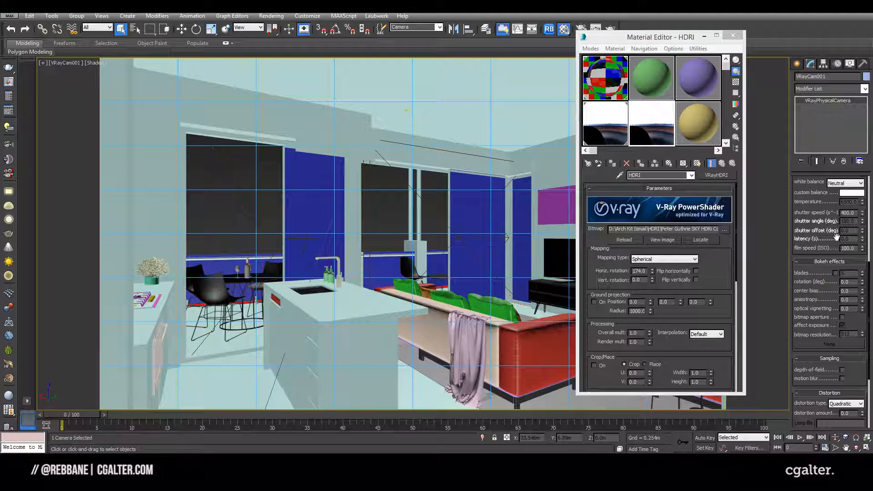
scroll(814, 227, "down", 1)
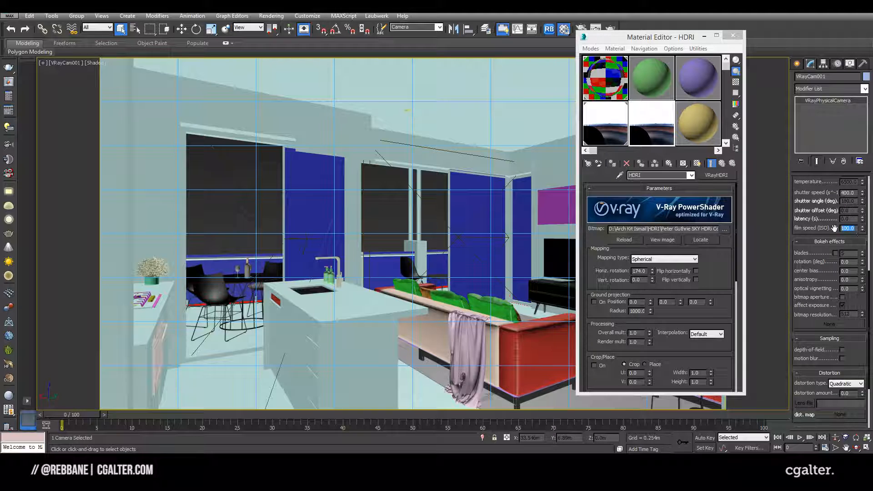
scroll(823, 255, "up", 5)
scroll(826, 296, "up", 2)
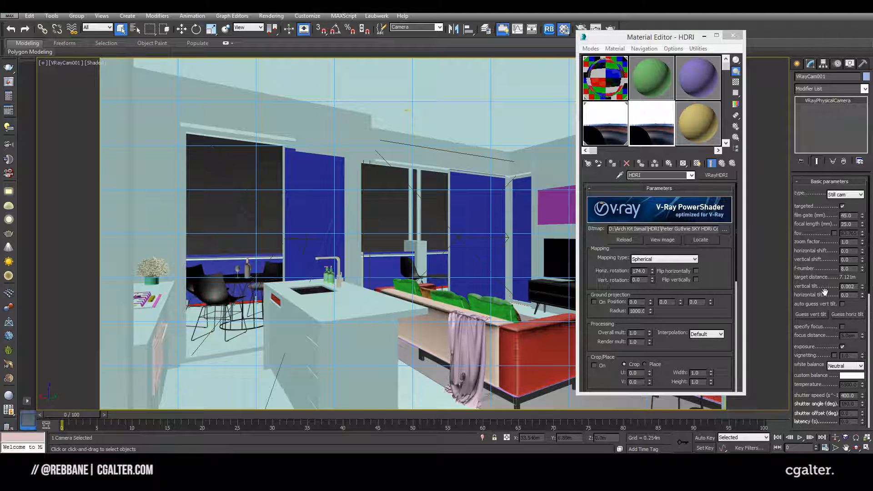
double_click(851, 269)
scroll(818, 255, "down", 2)
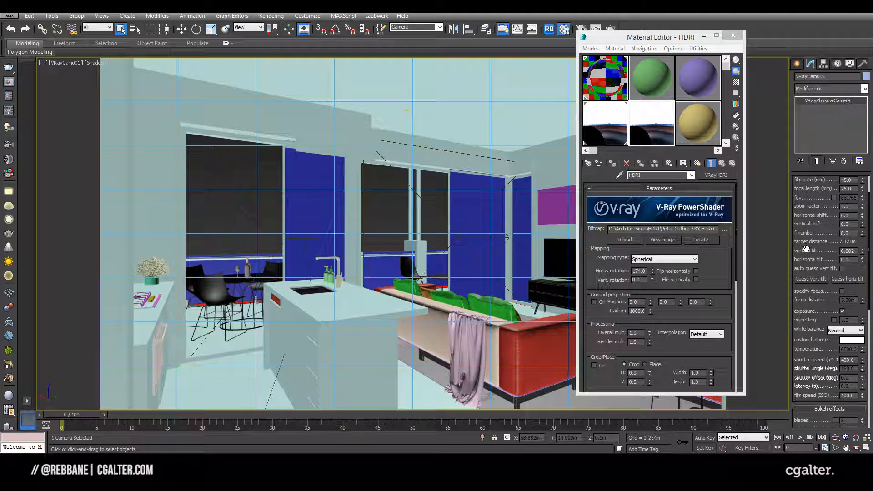
scroll(806, 248, "up", 2)
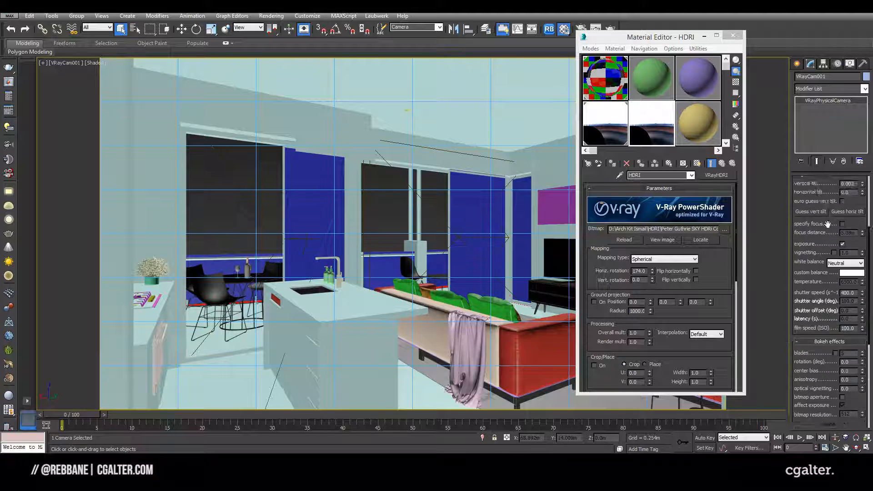
scroll(828, 301, "down", 8)
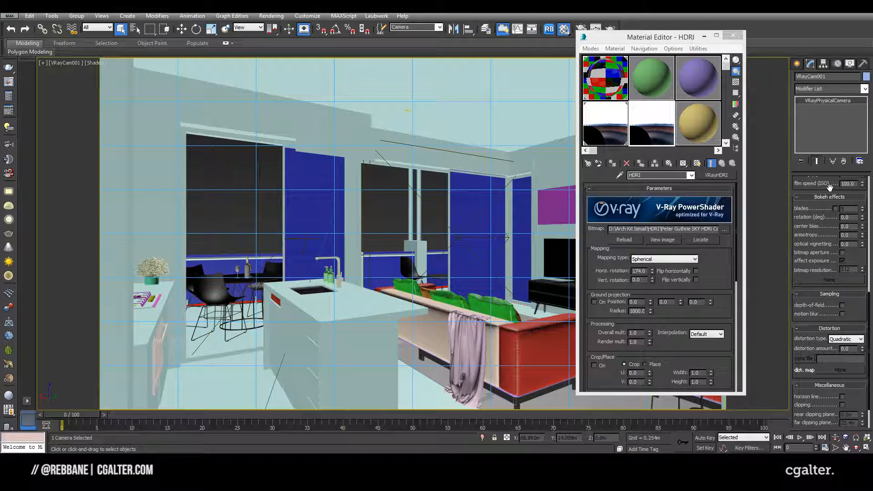
left_click_drag(828, 301, 825, 325)
- Close the Material Editor, reopen the render setup and examine its V-Ray frame buffer, image sampler and colour mapping settings
left_click_drag(708, 271, 761, 77)
left_click(732, 35)
left_click(598, 158)
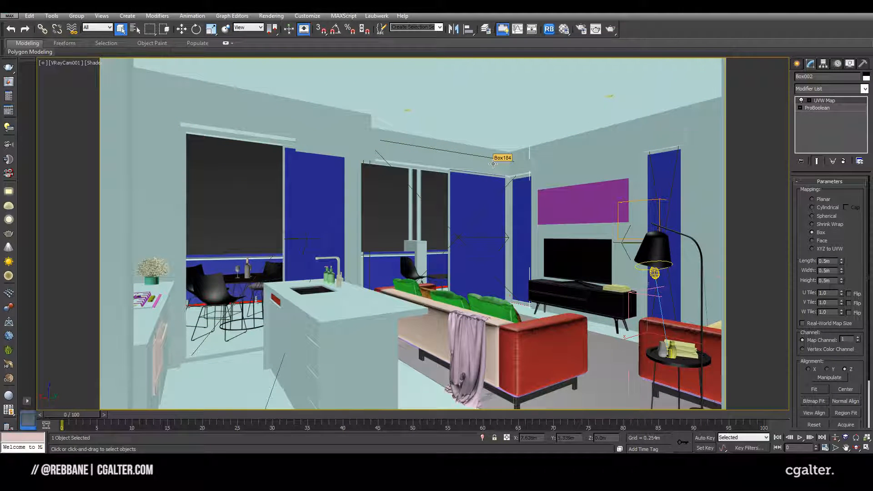
left_click(581, 30)
left_click(540, 27)
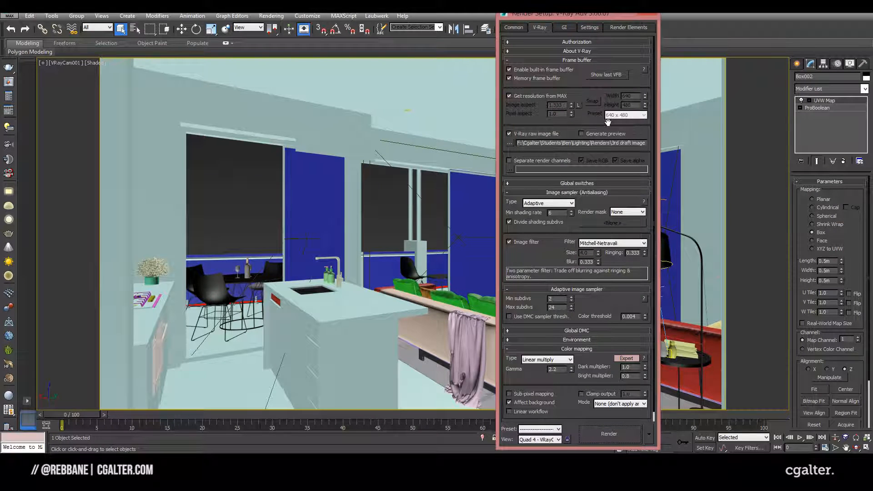
scroll(609, 107, "down", 1)
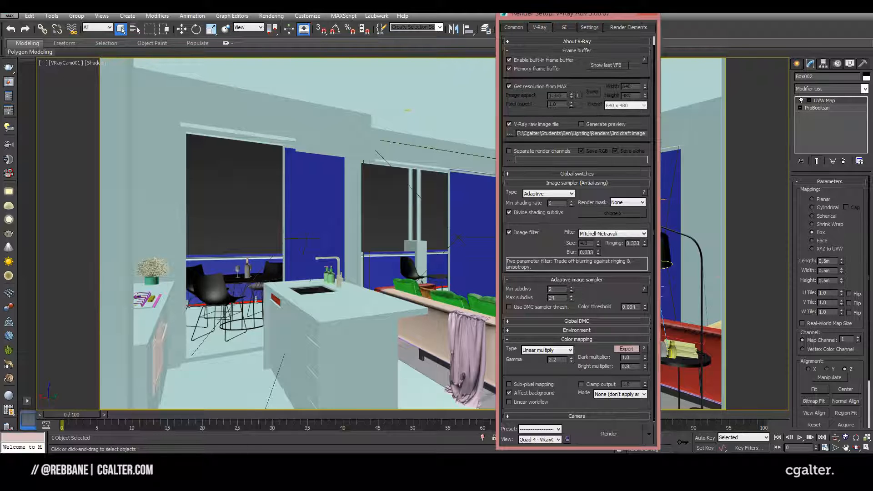
- Switch to the browser to show the YouTube V-Ray sampling tutorial, and return to the V-Ray settings of the render setup
left_click(207, 462)
left_click(244, 10)
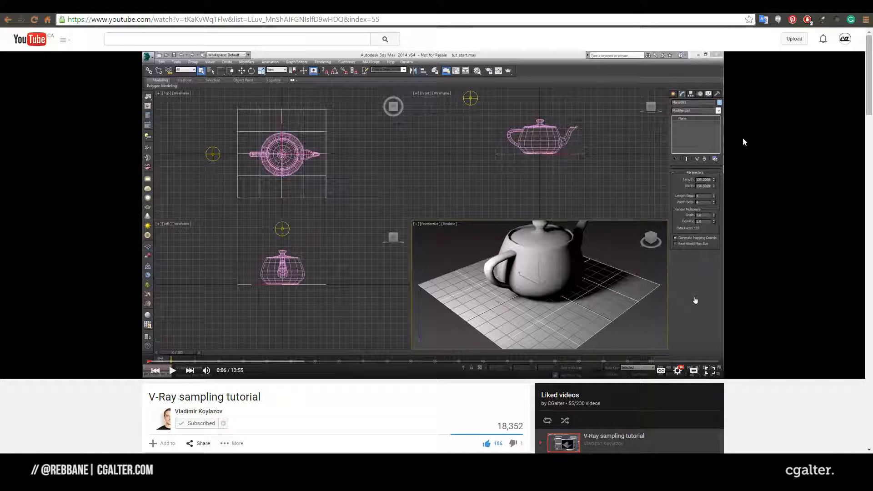
left_click(216, 409)
left_click_drag(150, 397, 277, 396)
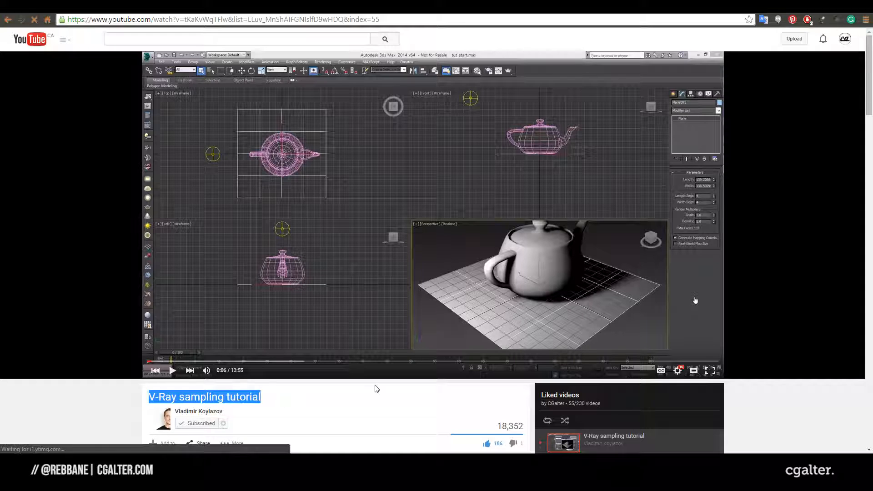
left_click(754, 203)
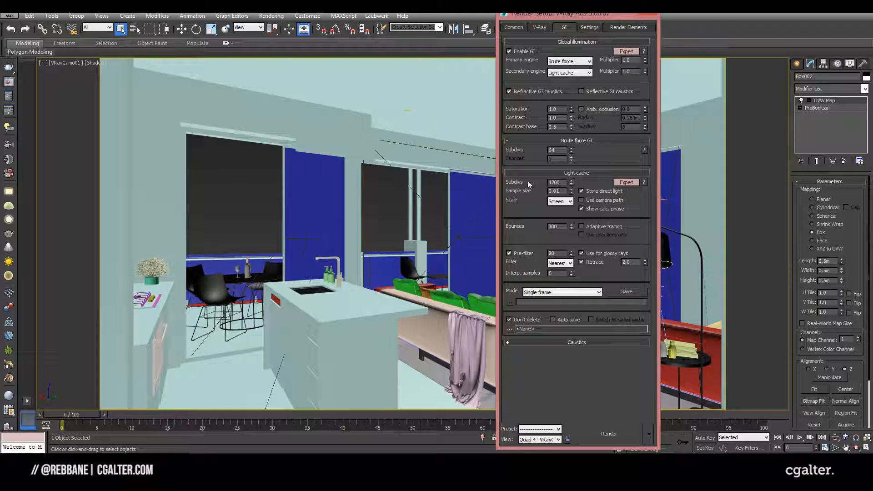
left_click(539, 28)
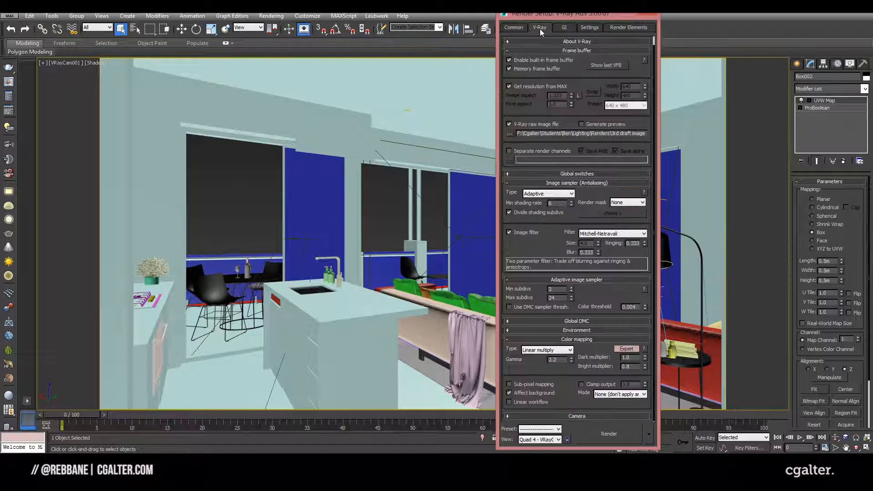
- Examine the V-Ray system settings with the dynamic memory limit, and the render elements list with the VRayZDepth parameters
left_click(568, 28)
left_click(592, 28)
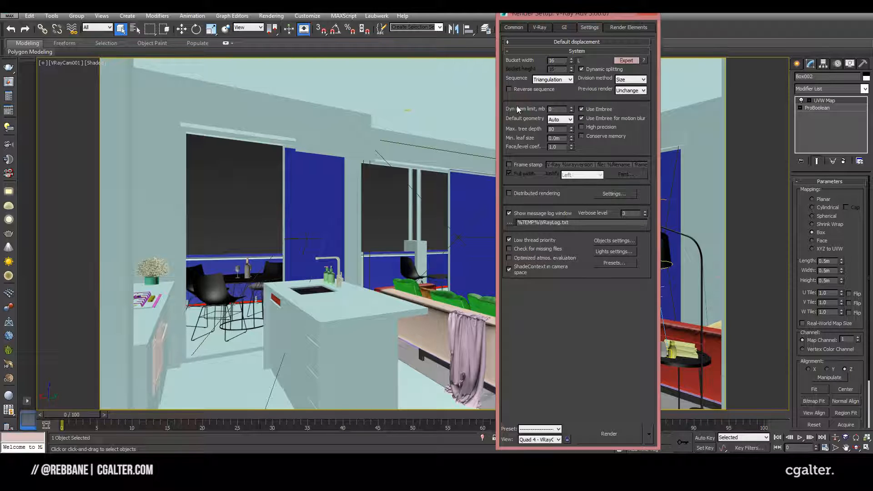
double_click(560, 109)
left_click(619, 28)
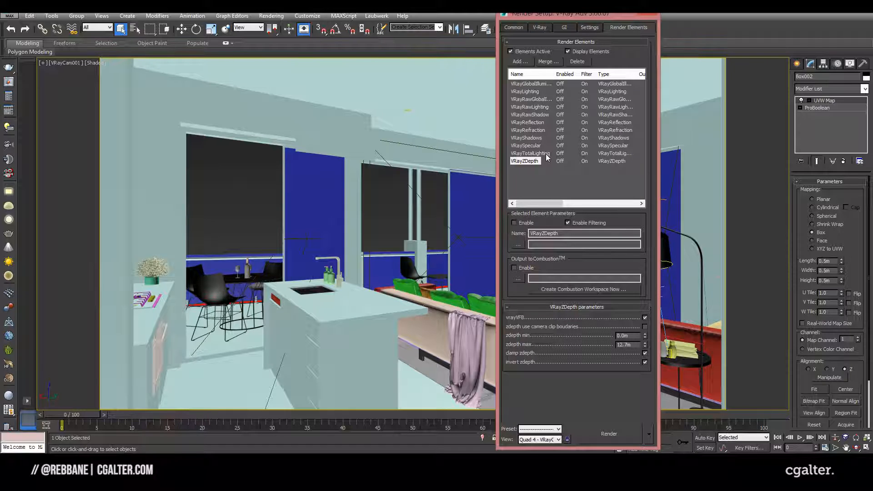
left_click(531, 162)
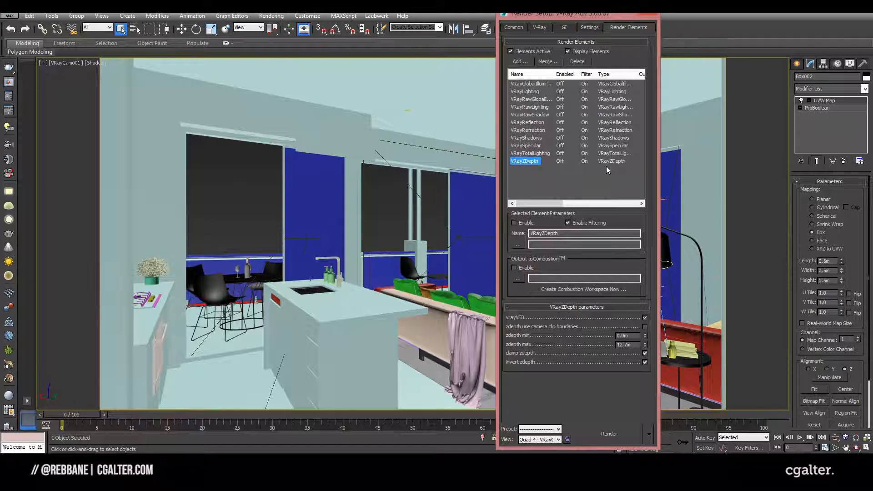
left_click(564, 27)
left_click(542, 29)
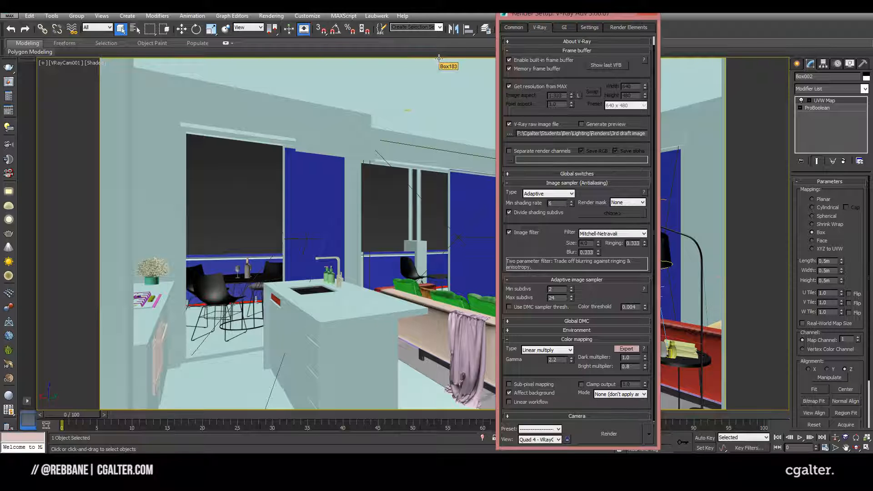
- Move the render setup window clear of the scene and review the output size in the common parameters
left_click_drag(551, 15, 613, 19)
left_click(574, 30)
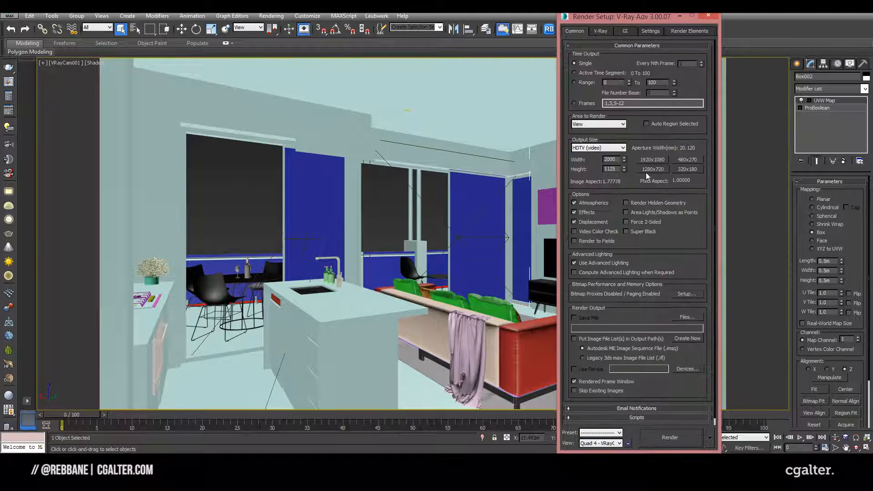
double_click(609, 159)
left_click_drag(587, 171, 585, 130)
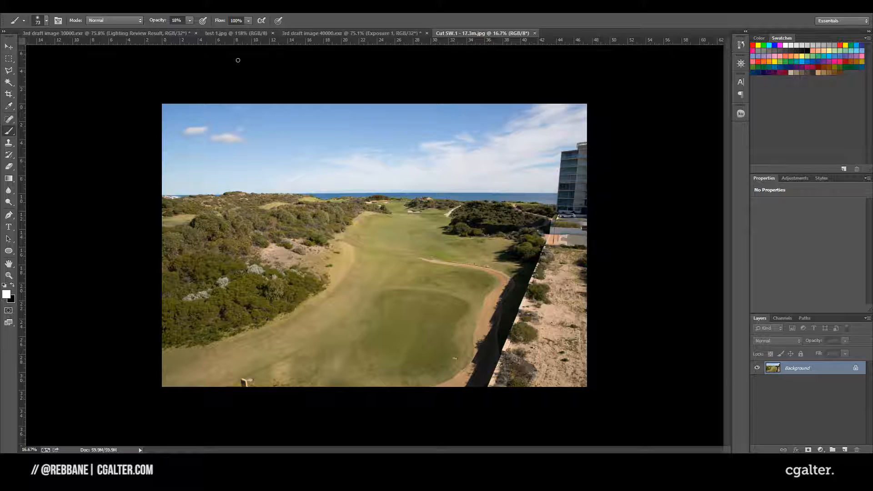
- Switch to Photoshop, compare the Lighting Review Result image with the 3rd draft image 40000.exr render, and toggle its Exposure 1 layer
left_click(149, 34)
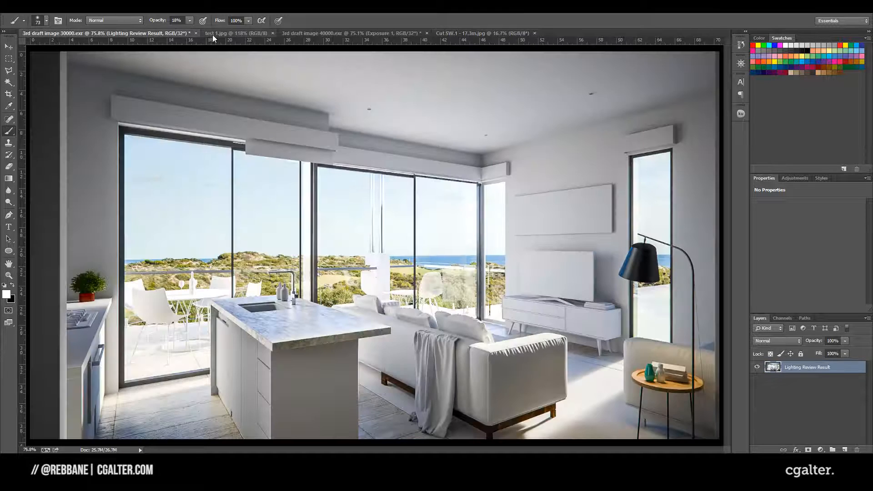
left_click(244, 34)
left_click(298, 33)
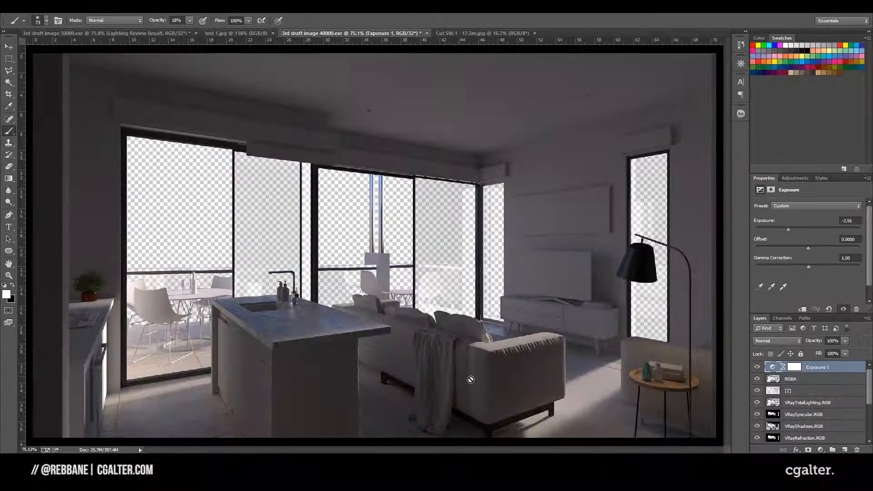
left_click(757, 367)
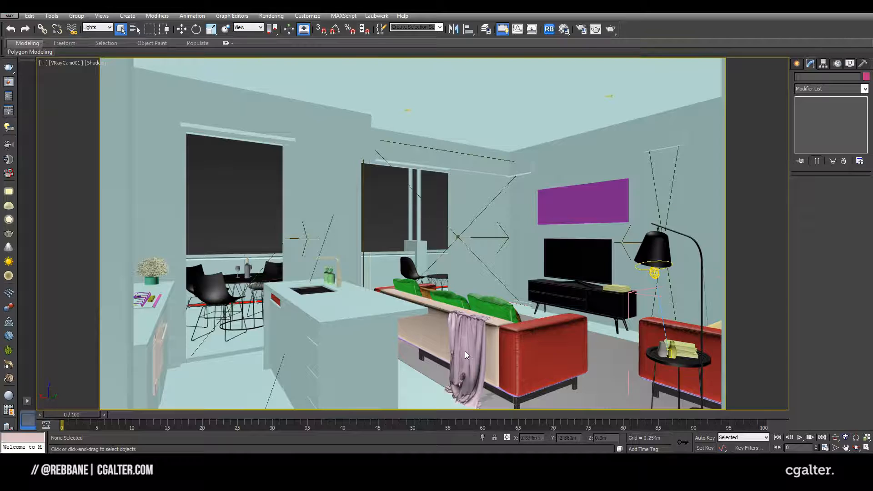
- Switch to 3ds Max and review the parameters of the floor lamp's IES light
left_click(655, 273)
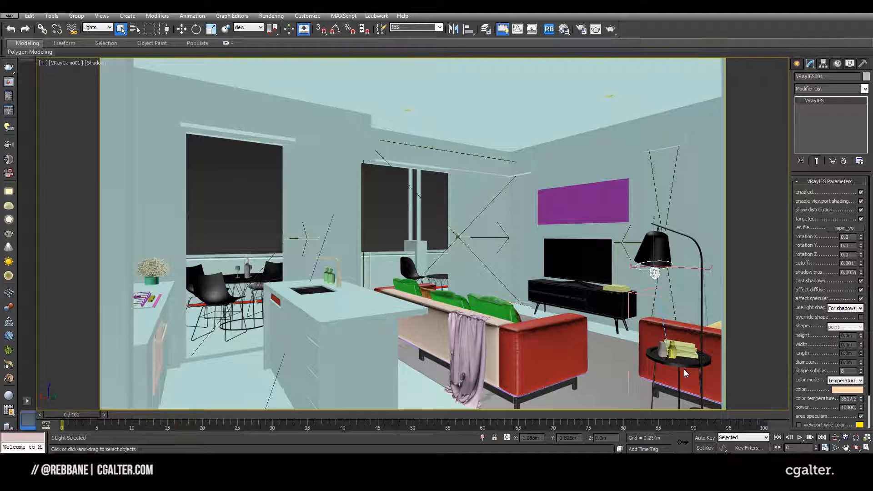
left_click(552, 335)
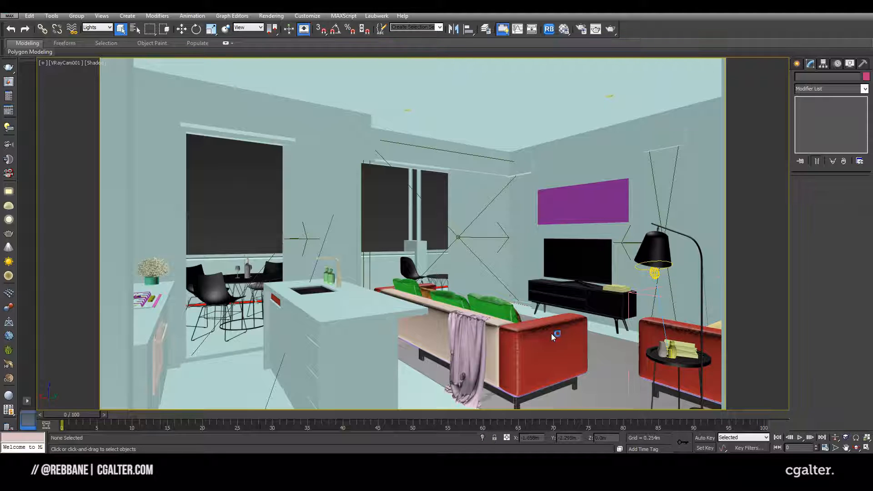
- Select the V-Ray sun outside the building and enable it
key("p")
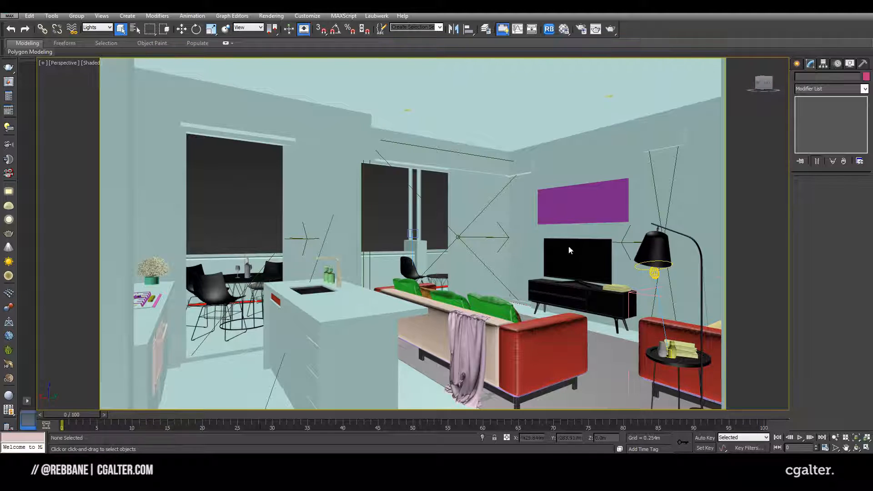
scroll(538, 258, "down", 1)
middle_click_drag(536, 255, 347, 223, "alt")
scroll(364, 221, "down", 1)
scroll(394, 224, "up", 1)
left_click(410, 210)
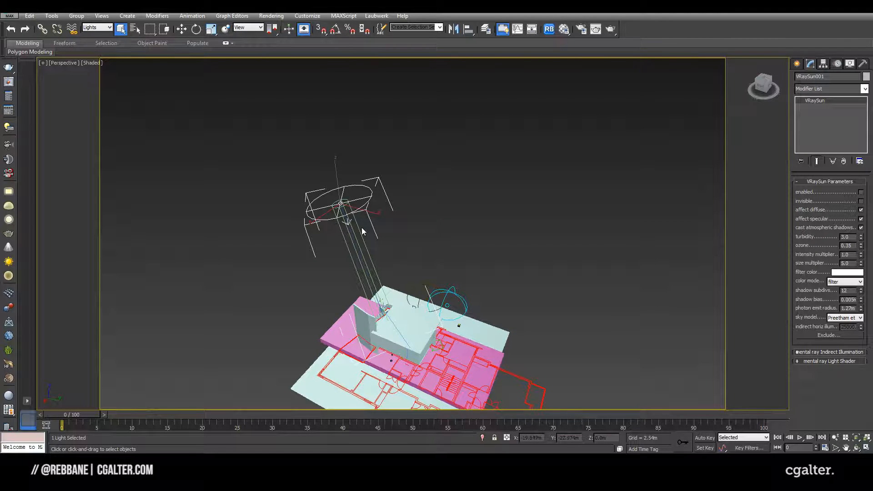
key("t")
scroll(379, 273, "down", 1)
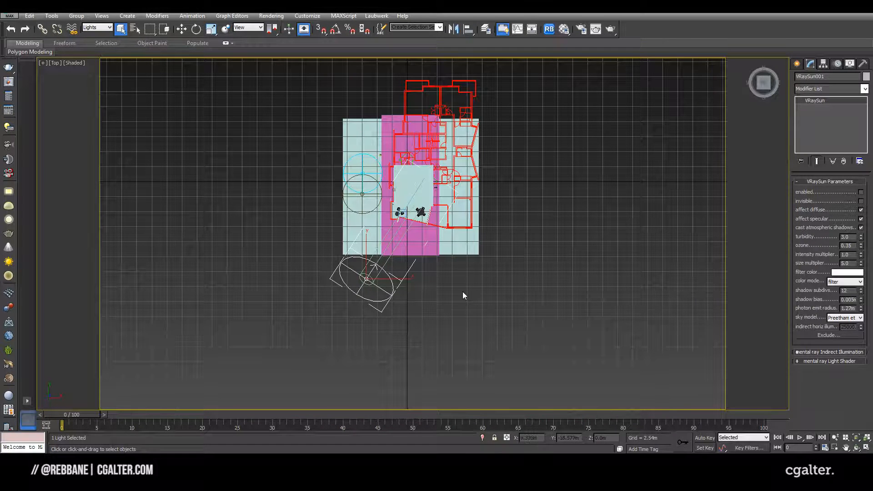
left_click(860, 192)
middle_click_drag(625, 238, 546, 238)
middle_click_drag(649, 261, 621, 240, "alt")
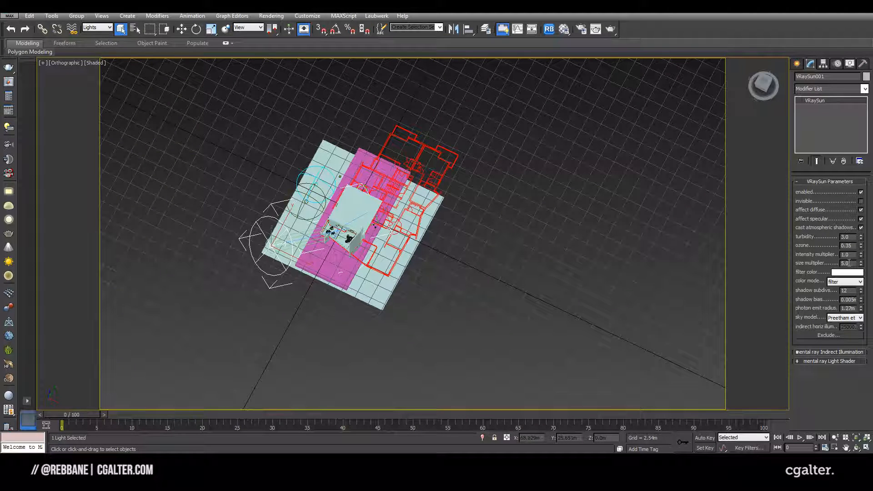
- Review the V-Ray sun's size multiplier and shadow subdivisions against its position relative to the building
double_click(847, 263)
scroll(400, 229, "up", 5)
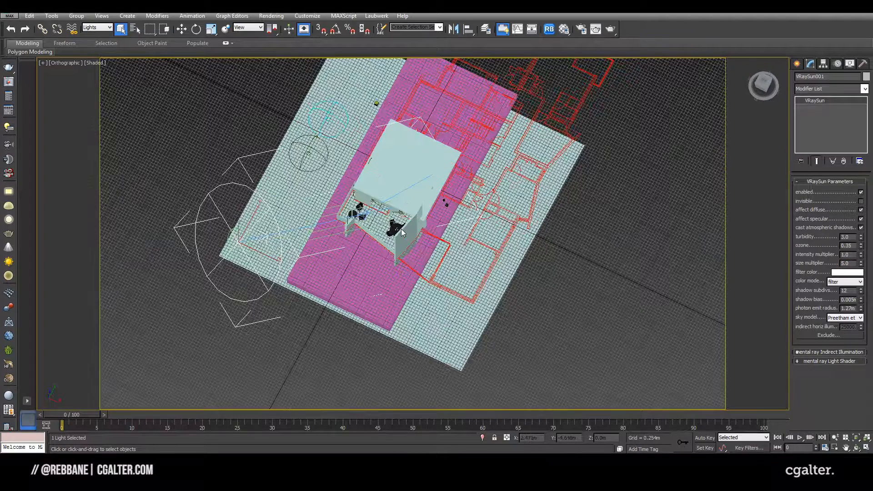
double_click(844, 290)
middle_click_drag(438, 263, 467, 257)
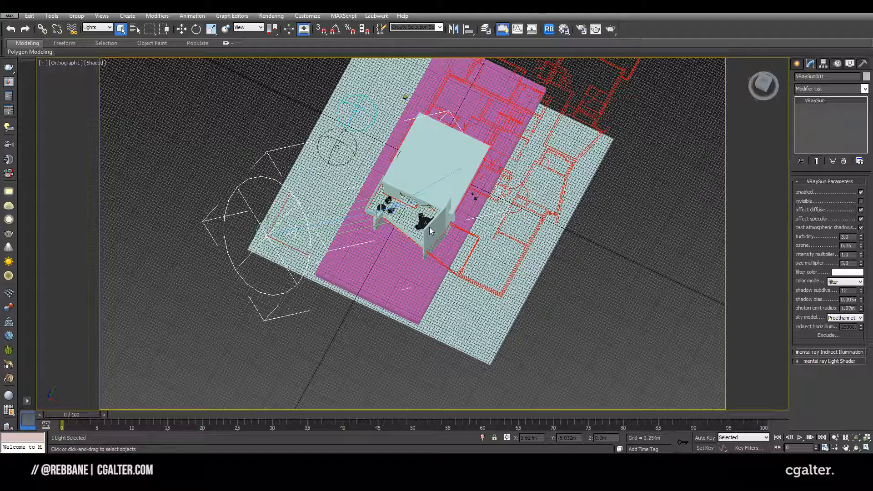
mouse_move(429, 228)
middle_mouse_down()
mouse_move(475, 203)
mouse_move(425, 221)
middle_mouse_up()
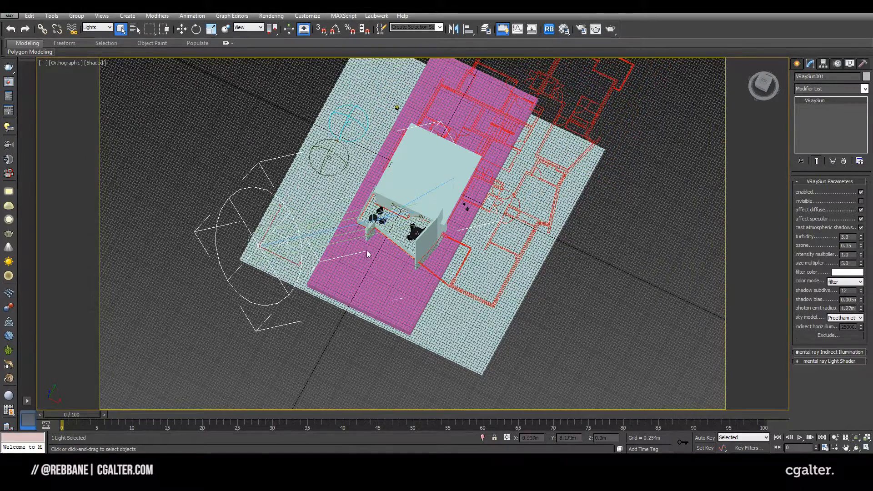
middle_click_drag(363, 248, 346, 273)
- Return to the camera view and inspect the skylight portal settings of the light at the living-room window
key("c")
left_click(396, 204)
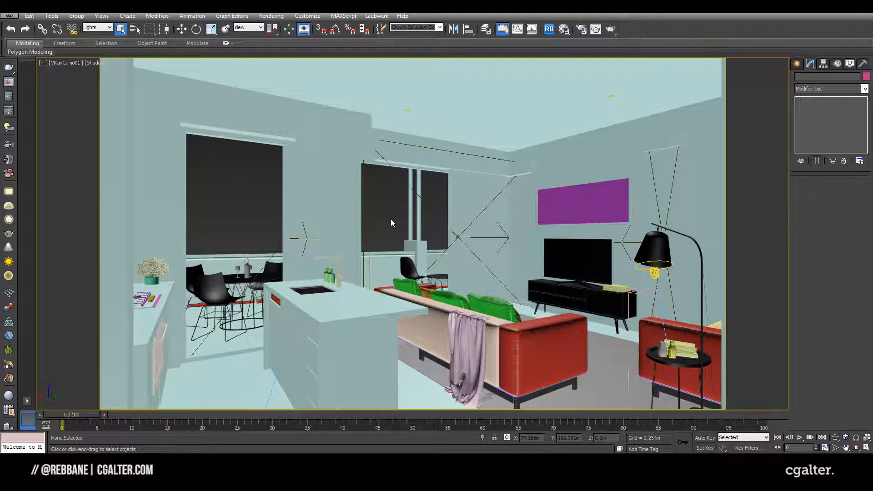
left_click(402, 177)
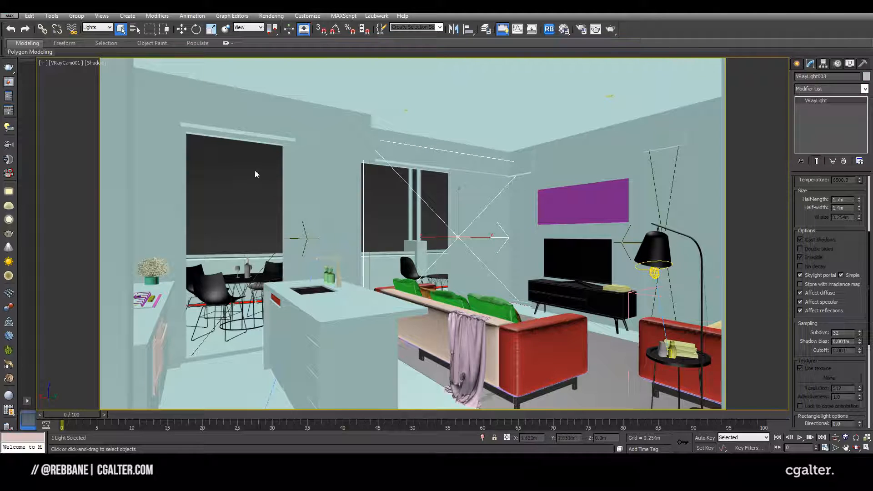
- Enable the skylight portal option on the V-Ray light at the window behind the dining table
left_click(237, 176)
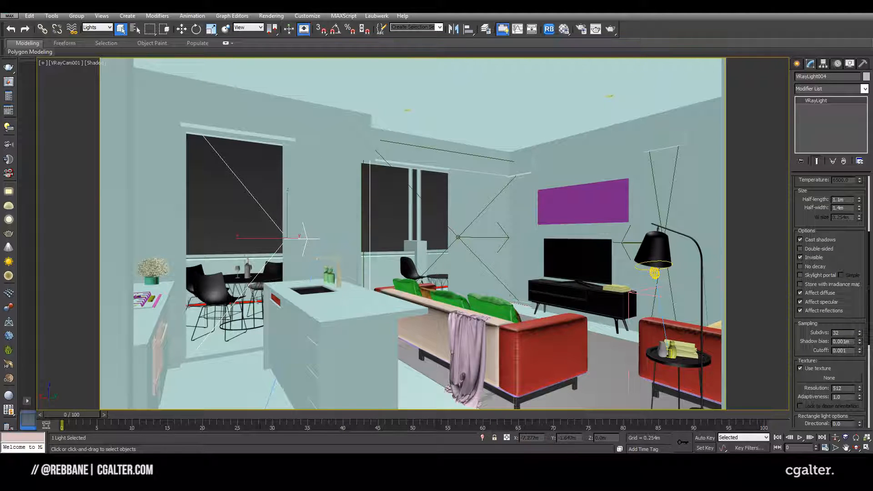
scroll(844, 249, "down", 2)
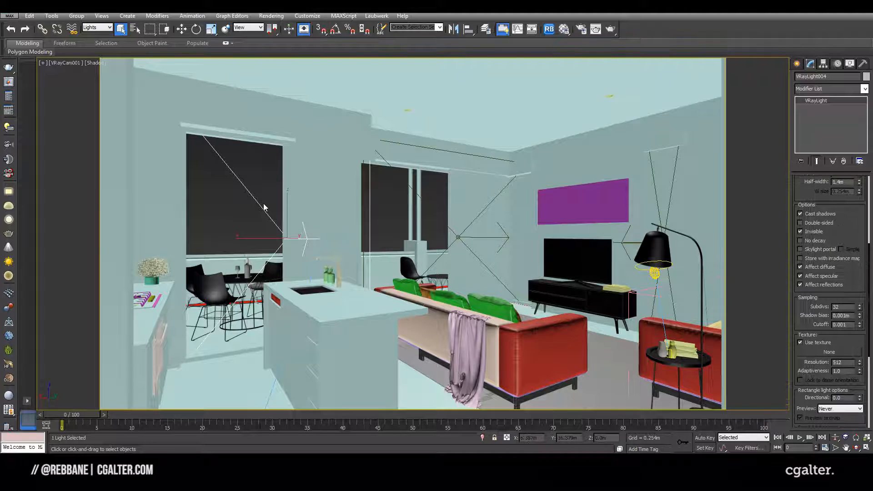
left_click(800, 249)
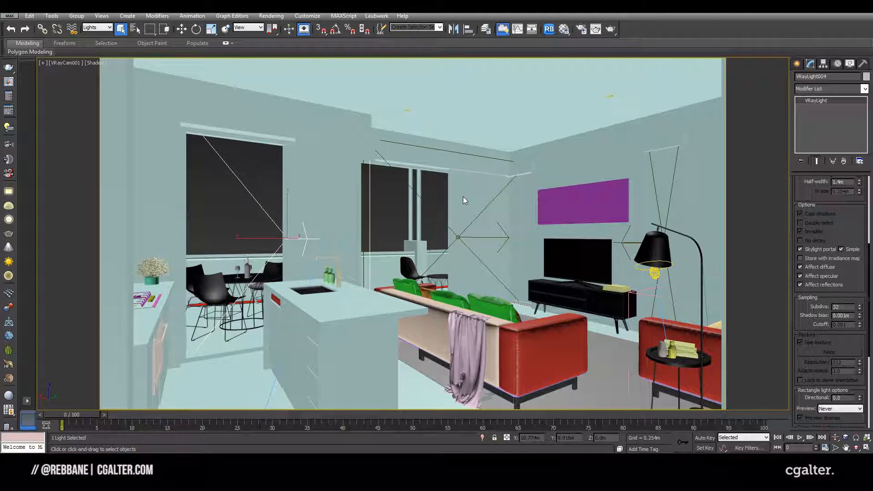
left_click(798, 258)
scroll(818, 231, "down", 1)
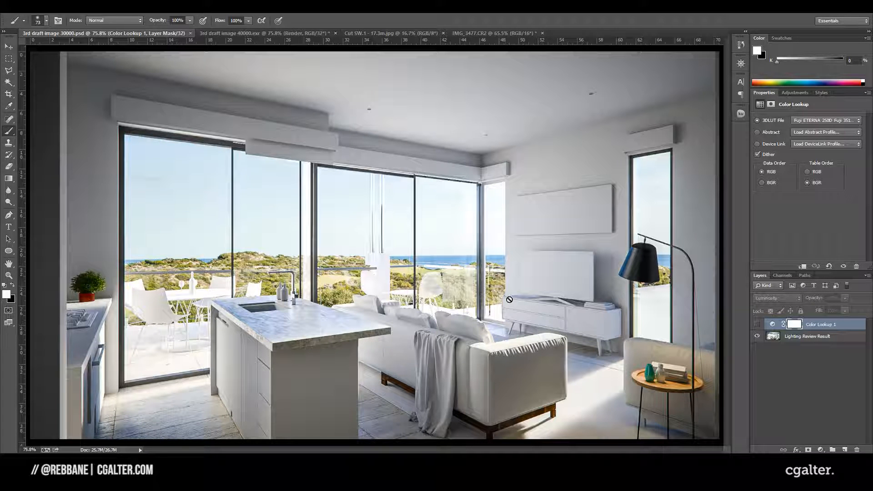
- Switch to Photoshop and compare the lighting review image with and without the Color Lookup 1 adjustment
scroll(405, 298, "down", 1, "alt")
left_click(757, 324)
left_click(757, 324)
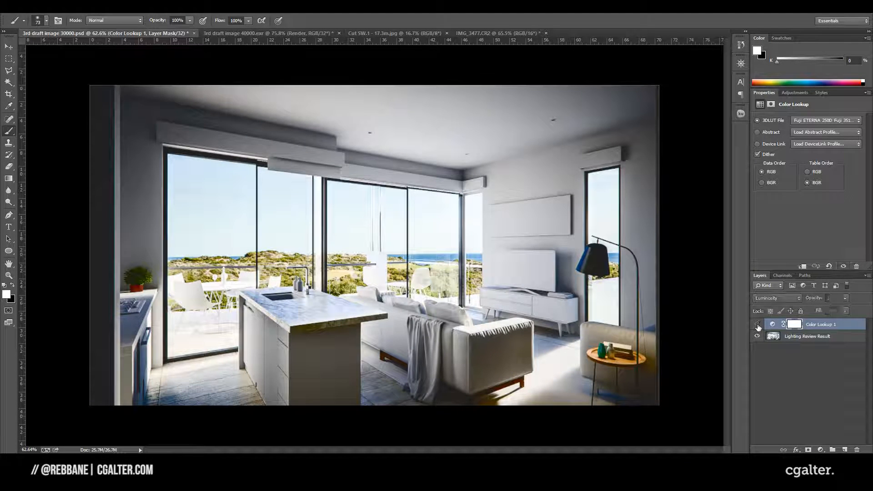
left_click(757, 324)
left_click(757, 324)
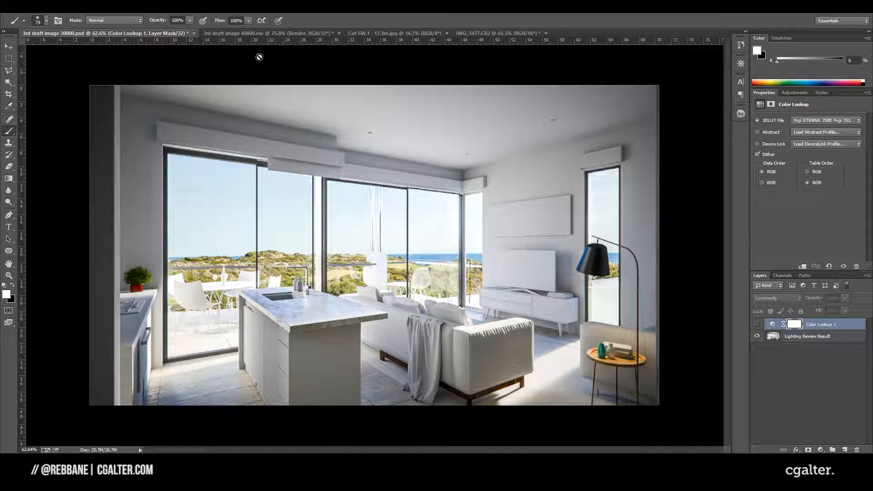
- Bring up the 3rd draft image 40000.exr render and compare it with and without the BG layer
left_click(301, 33)
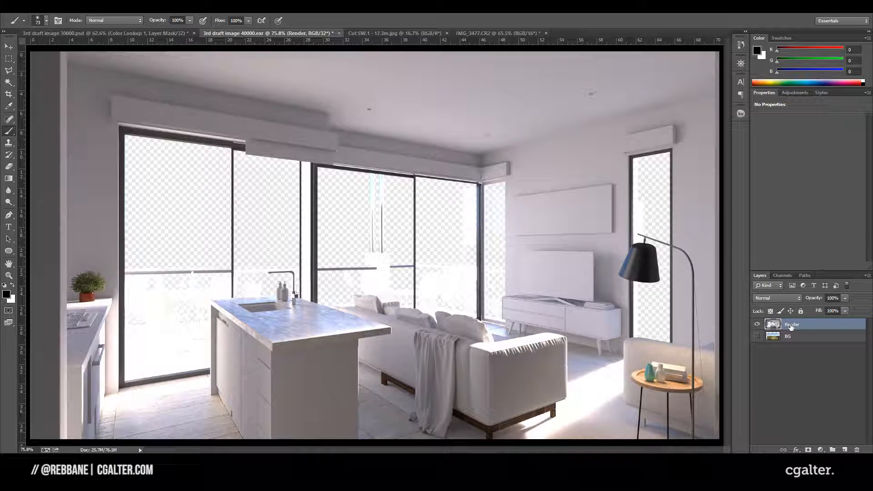
left_click(757, 336)
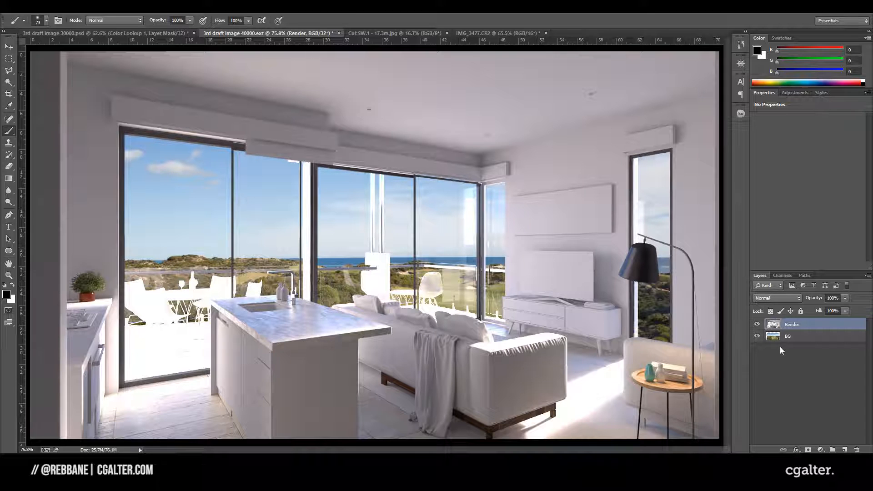
left_click(756, 336)
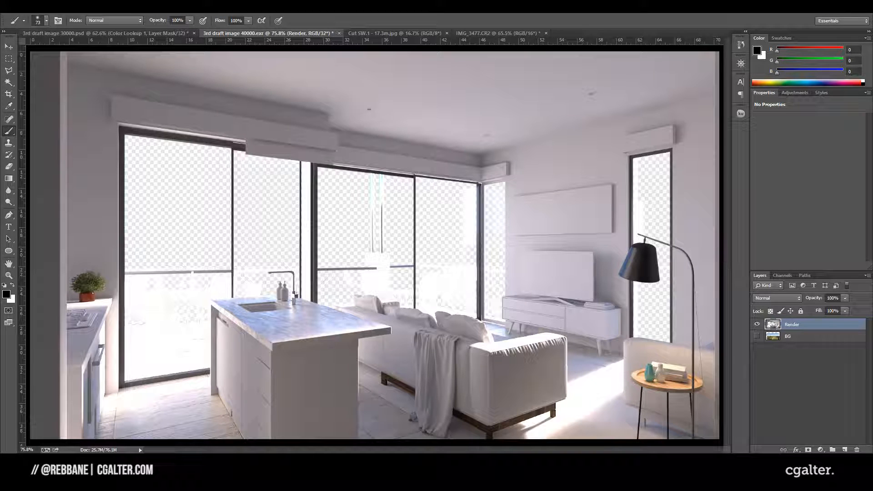
- Apply the Camera Raw filter to the Render layer and neutralise the white balance by sampling the kitchen island's edge
left_click(148, 13)
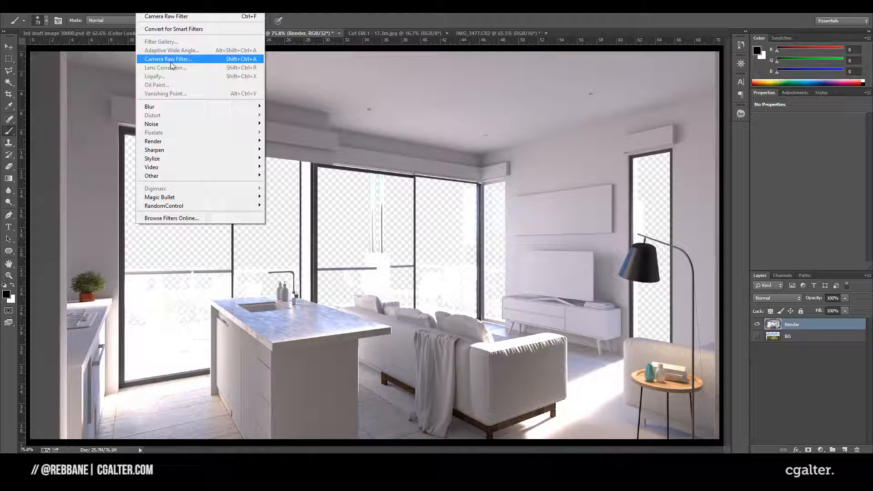
left_click(184, 62)
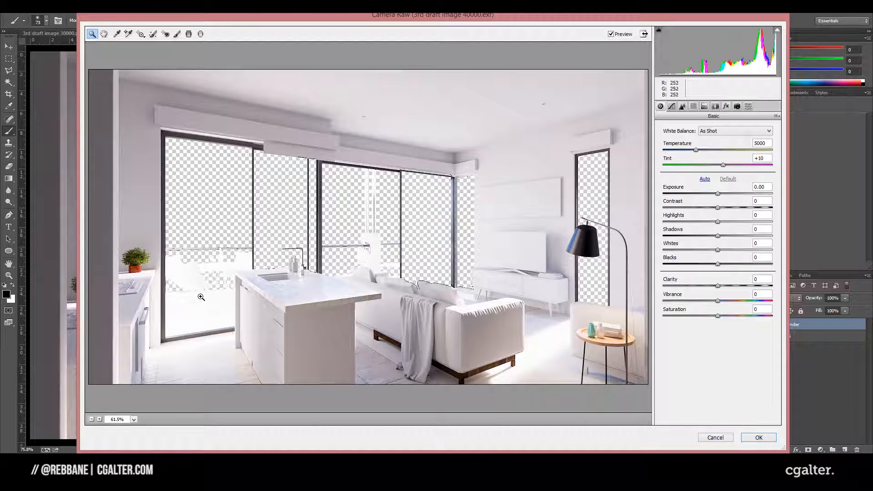
left_click(117, 35)
left_click(286, 324)
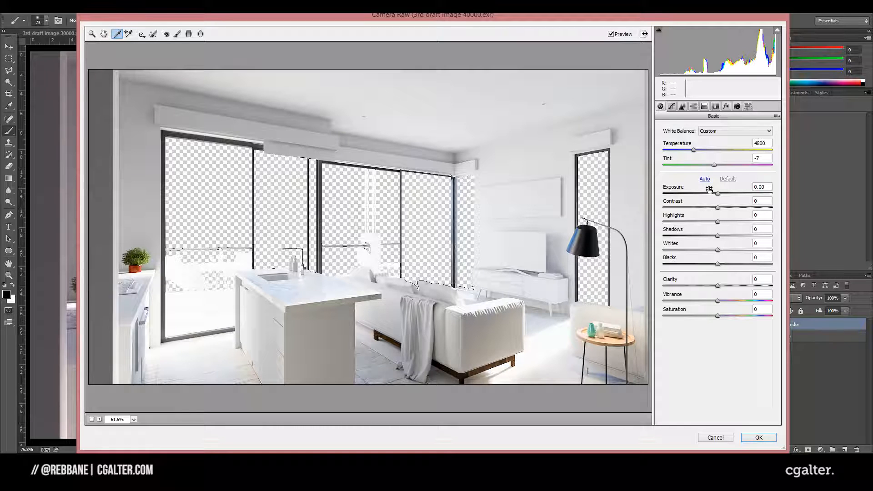
- Lower the render's exposure to -0.85 in the Camera Raw filter and check the image detail
left_click_drag(719, 196, 713, 193)
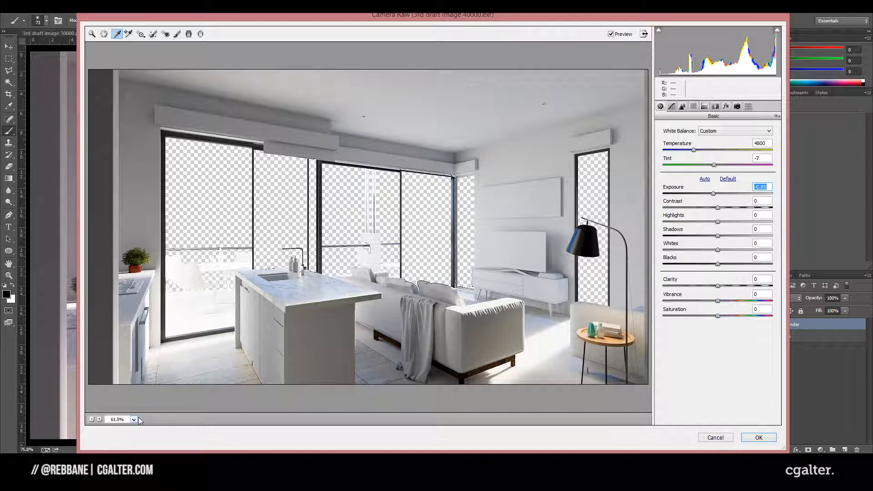
left_click(99, 419)
left_click(100, 419)
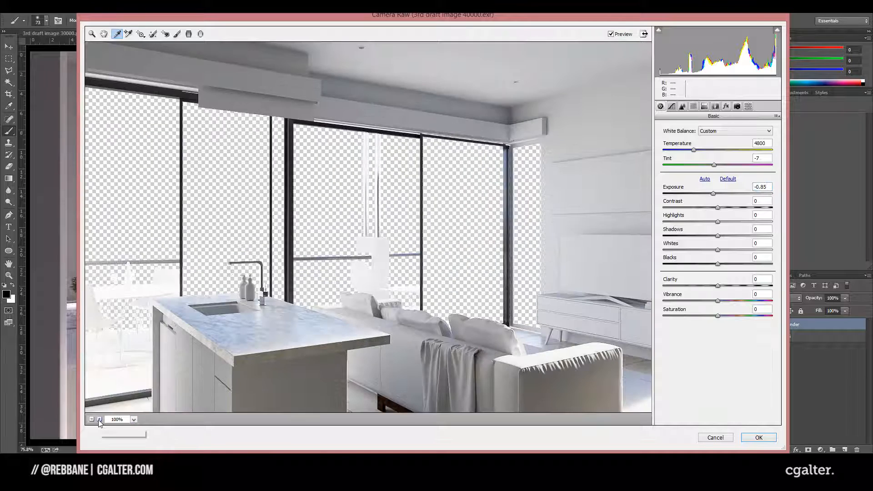
left_click(100, 419)
left_click(92, 419)
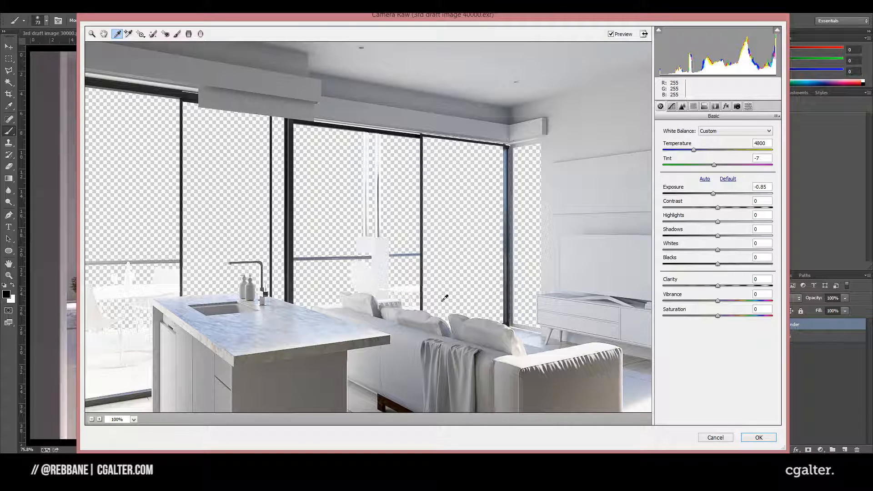
- Fit the whole render in the Camera Raw preview and set Highlights to -66 and Exposure to -2.15
left_click(129, 418)
left_click(129, 408)
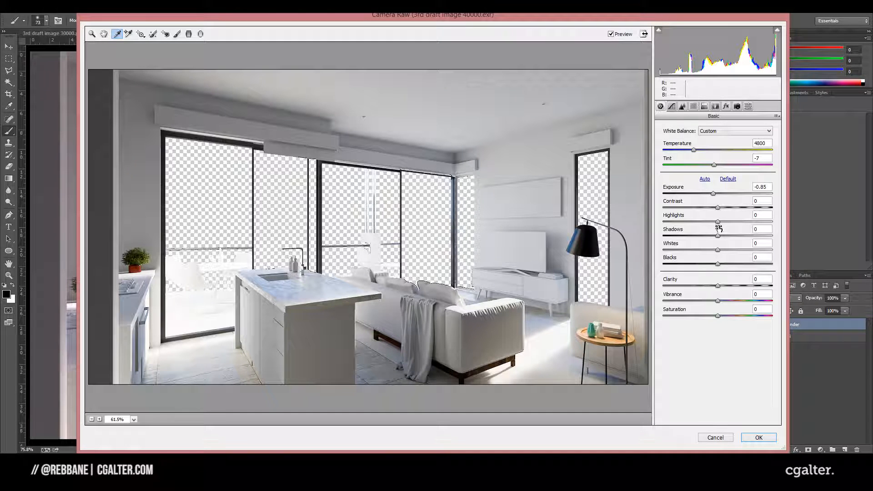
left_click_drag(717, 221, 682, 222)
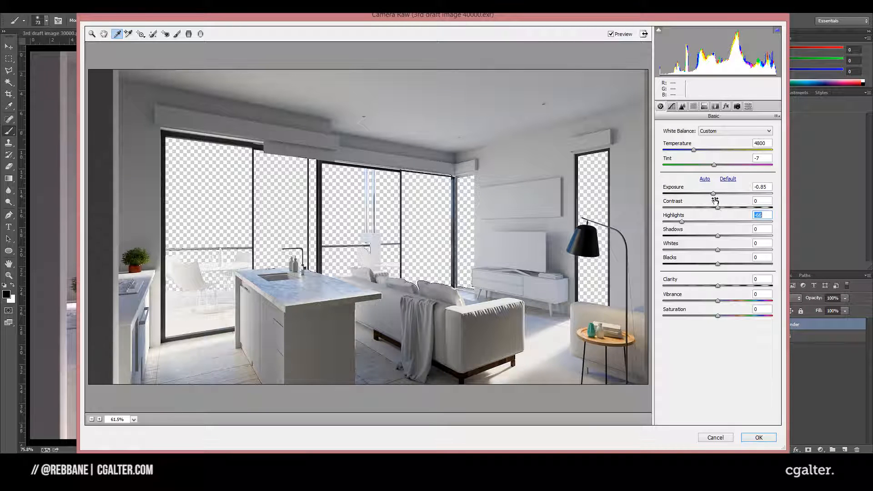
left_click_drag(714, 194, 707, 195)
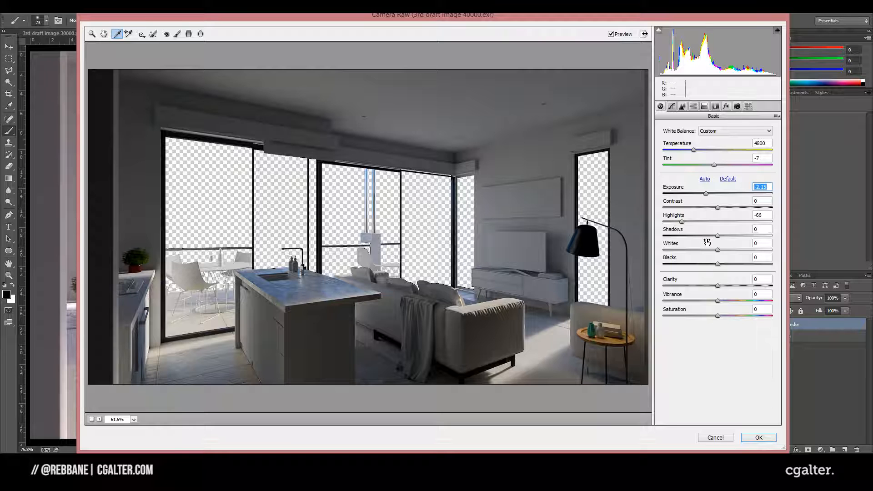
- Set Shadows to +78, Contrast to +41 and Exposure to -2.10, comparing the render with and without the Camera Raw adjustments
left_click_drag(718, 236, 760, 241)
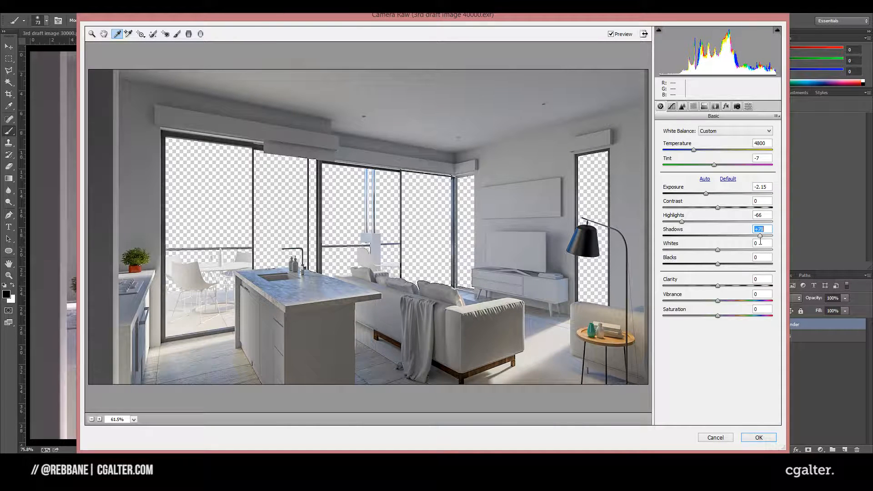
left_click_drag(718, 209, 740, 212)
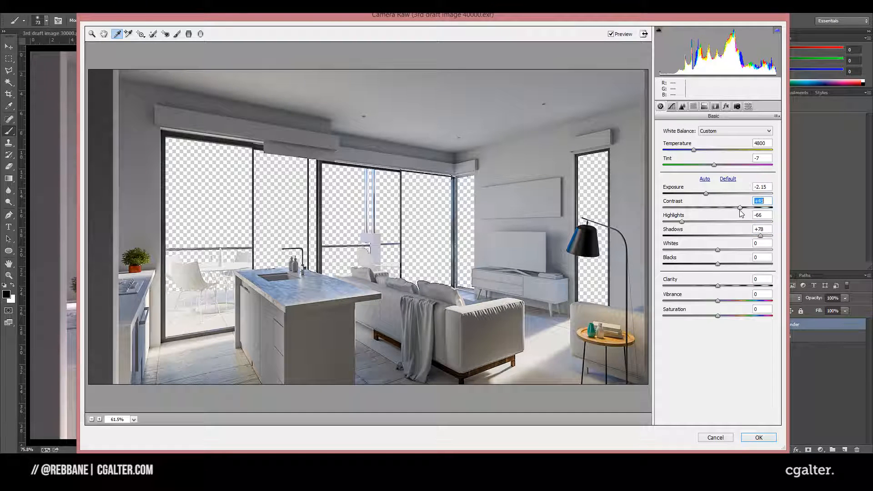
left_click(705, 194)
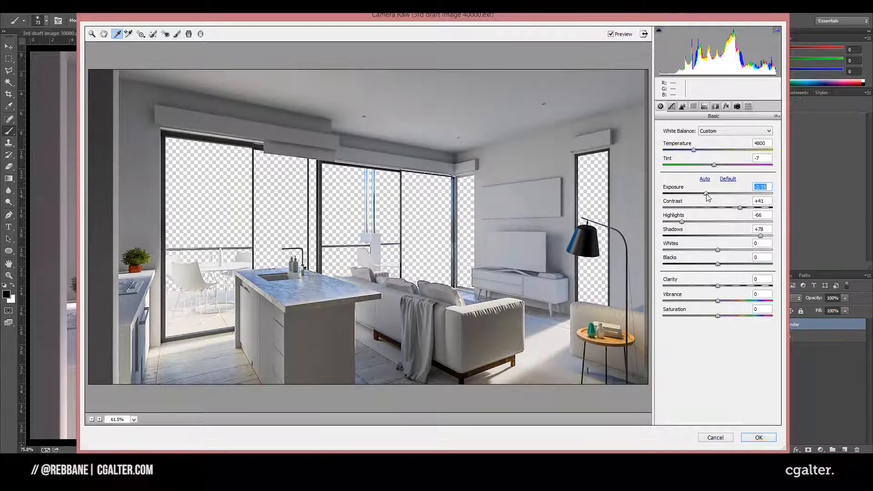
left_click_drag(705, 193, 707, 194)
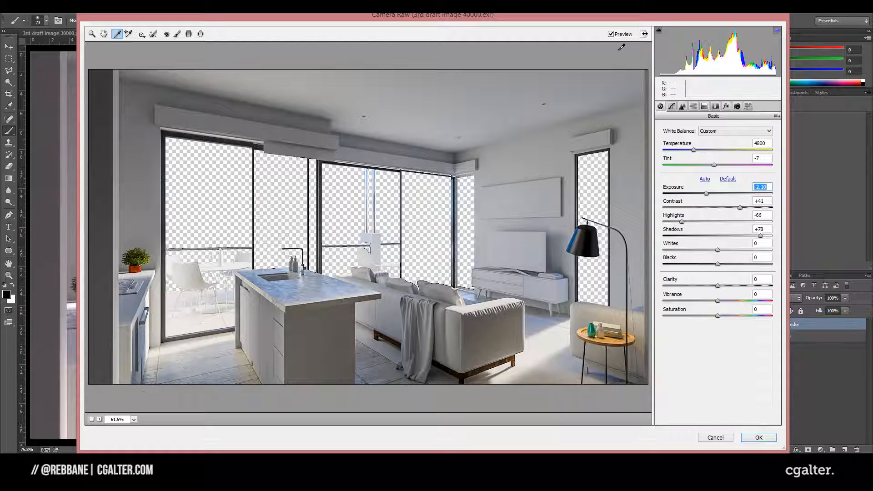
left_click(611, 34)
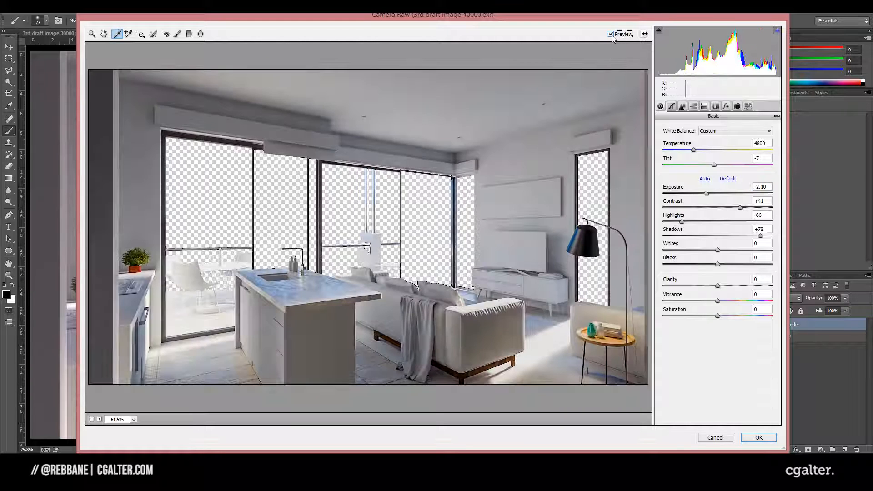
left_click(611, 34)
left_click(610, 35)
left_click(611, 35)
- Raise Shadows to +93, lower Highlights to -73 and apply the Camera Raw filter to the Render layer
left_click(757, 236)
left_click_drag(757, 235, 768, 236)
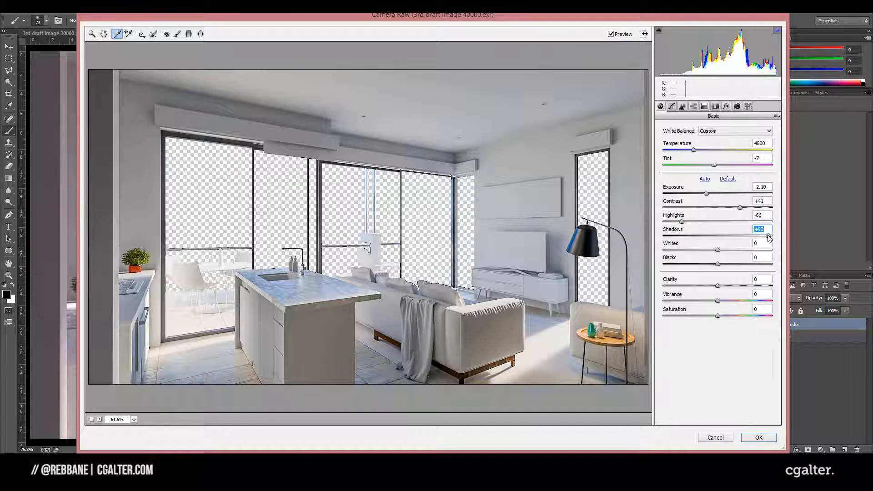
left_click_drag(681, 221, 677, 222)
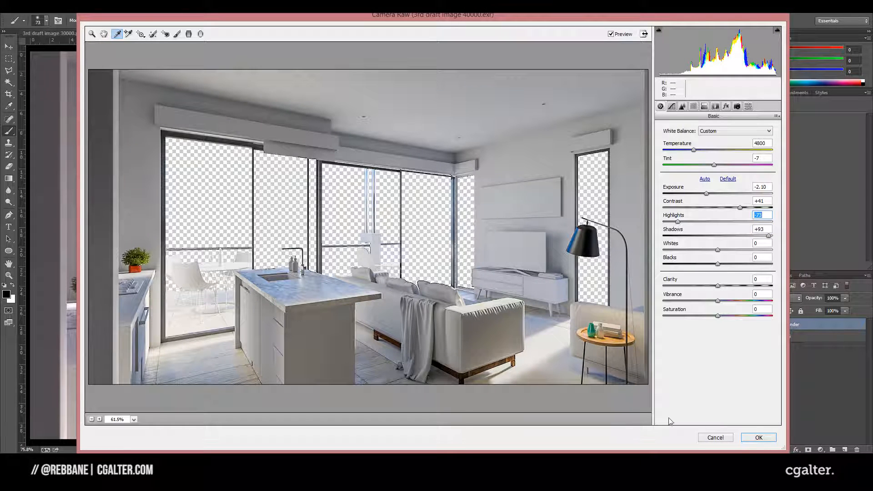
left_click(759, 437)
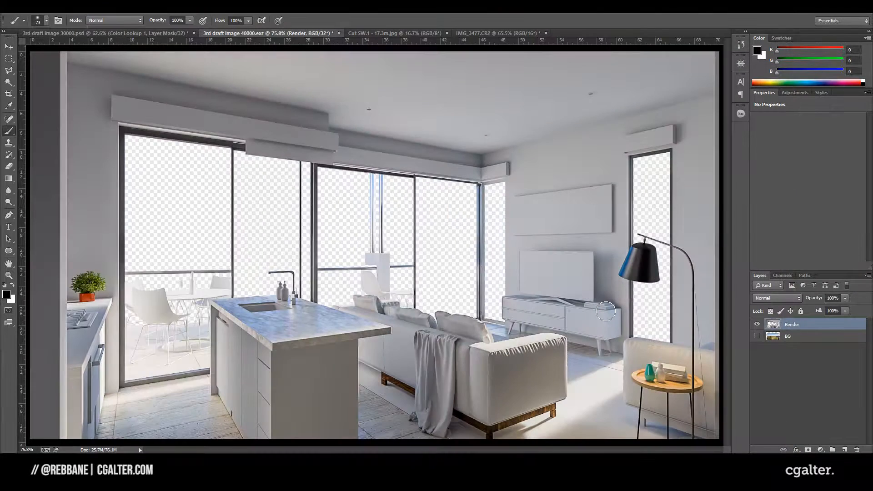
- Show the BG layer behind the render and check the overall composite
left_click(756, 337)
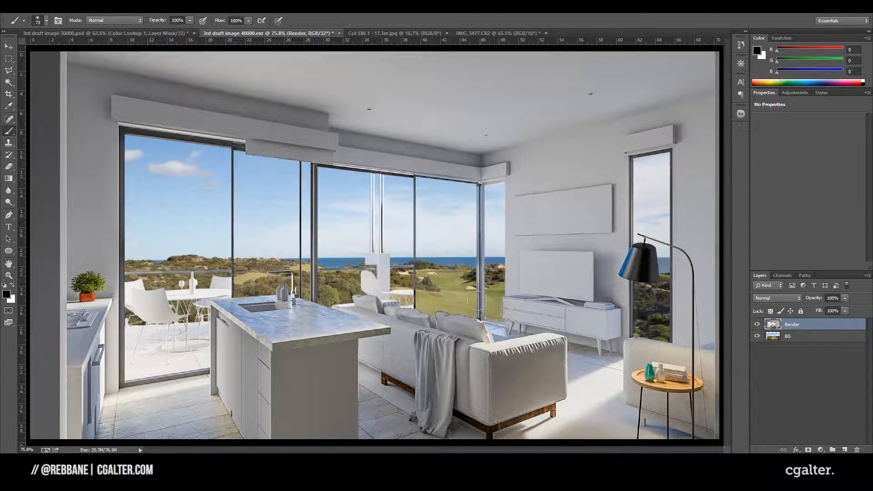
scroll(467, 283, "down", 2, "alt")
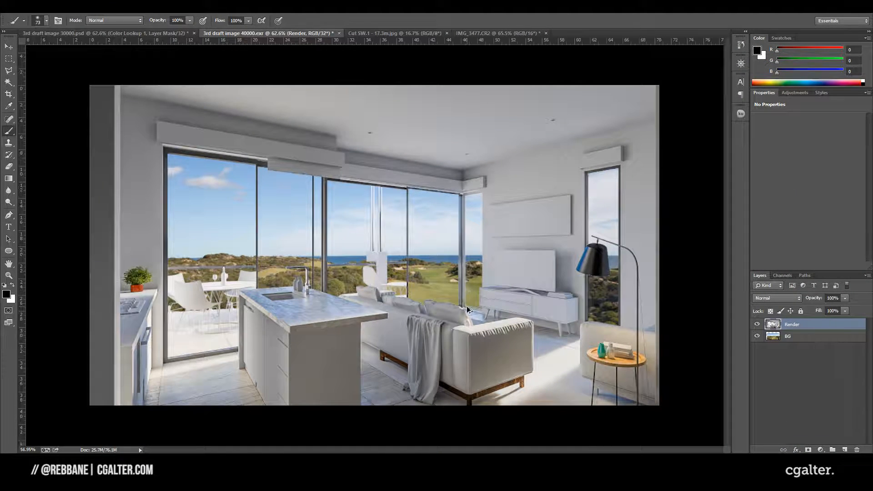
scroll(468, 309, "down", 4, "alt")
scroll(468, 309, "up", 2, "alt")
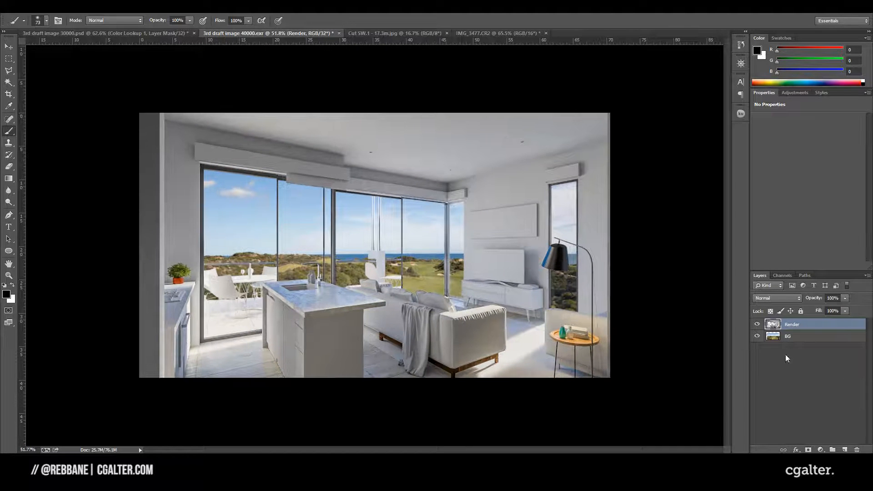
- Add a Hue/Saturation adjustment above the BG layer with Saturation -15 and Lightness +3
left_click(814, 338)
left_click(821, 450)
left_click(828, 339)
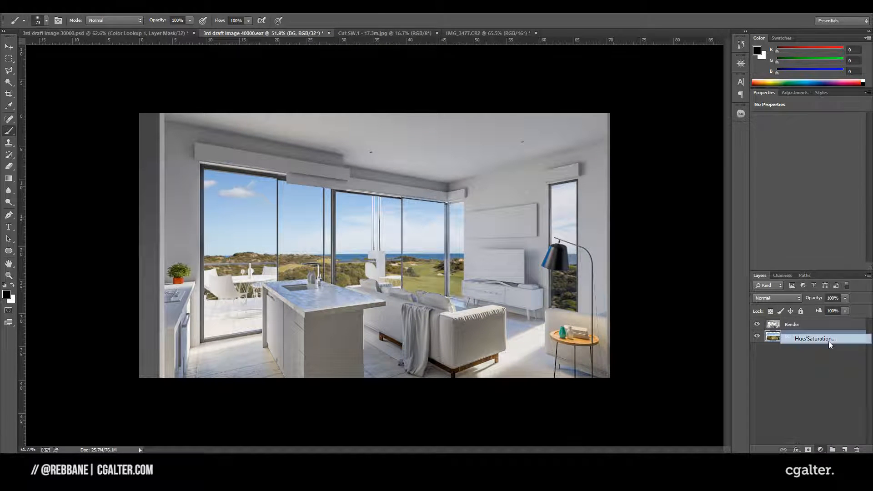
left_click_drag(807, 173, 800, 174)
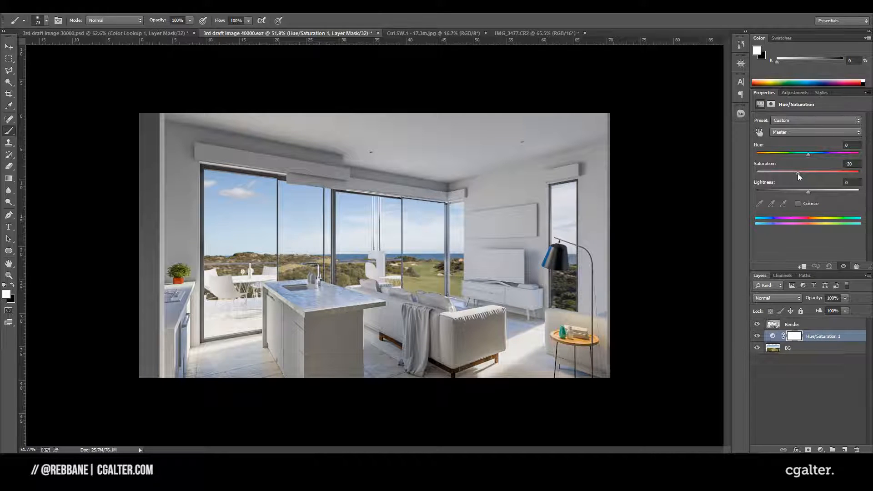
left_click_drag(798, 173, 809, 193)
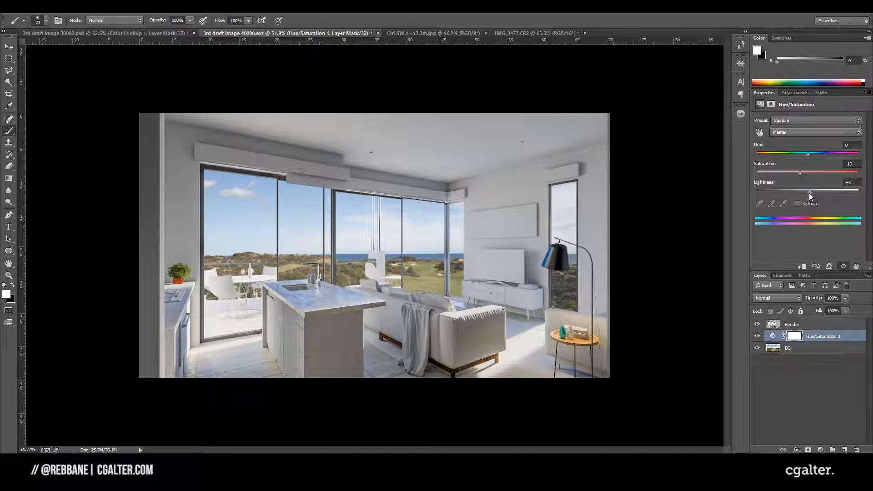
- Add an Exposure adjustment above the Hue/Saturation 1 layer with Exposure +0.32 and check the composite
left_click(821, 449)
left_click(807, 314)
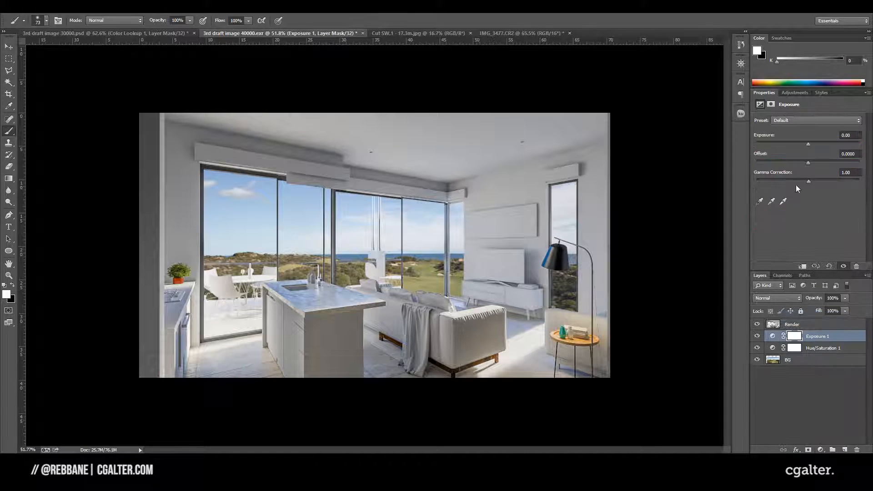
left_click_drag(806, 145, 811, 145)
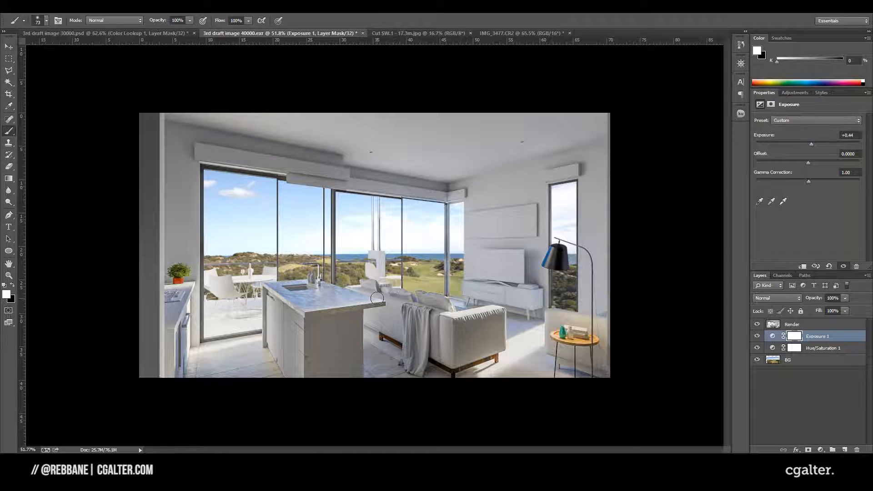
left_click_drag(812, 144, 810, 144)
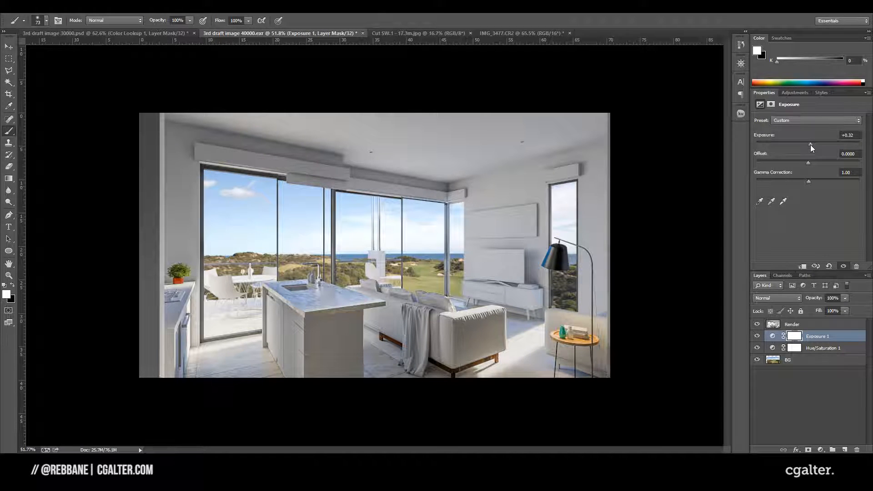
scroll(428, 305, "up", 2, "alt")
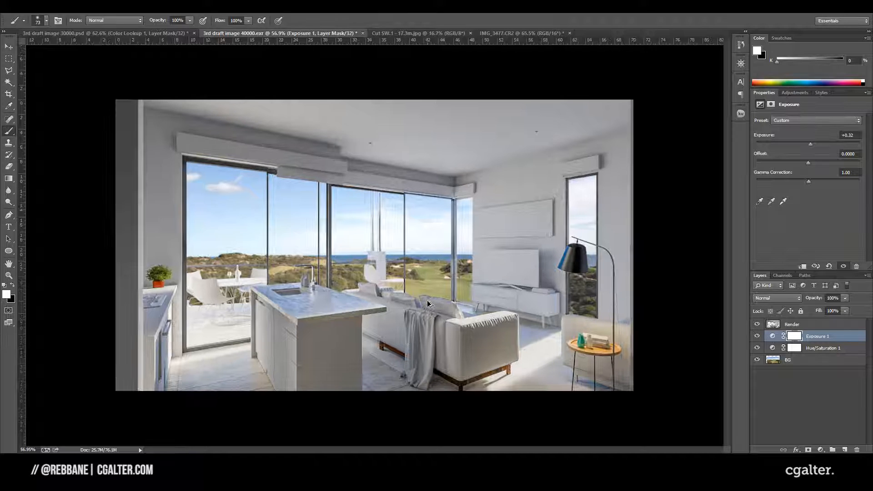
scroll(429, 304, "down", 4, "alt")
scroll(429, 304, "up", 2, "alt")
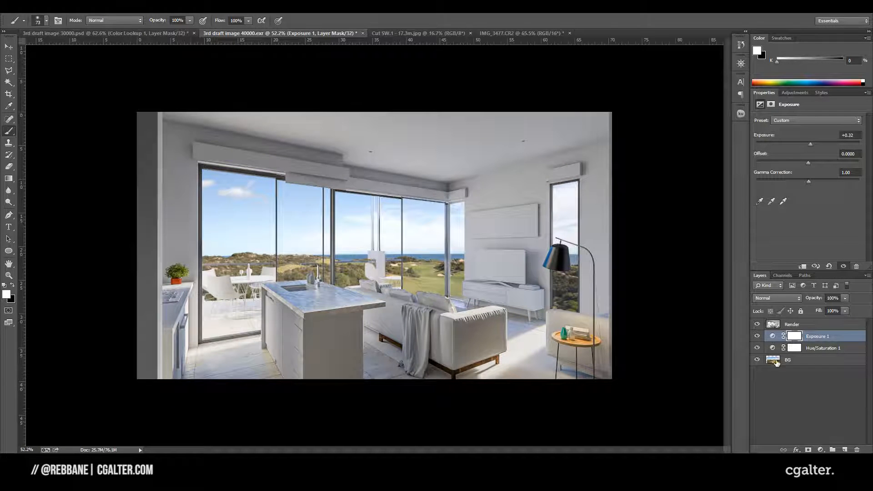
- Merge the Render, Exposure 1, Hue/Saturation 1 and BG layers into a single layer and switch to the Crop tool
left_click(799, 325)
left_click(813, 362, "shift")
key("ctrl+e")
key("c")
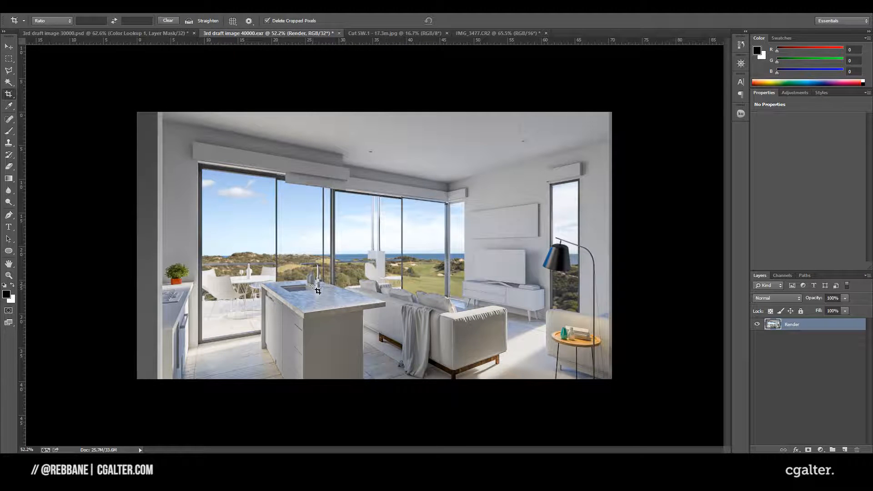
left_click(820, 450)
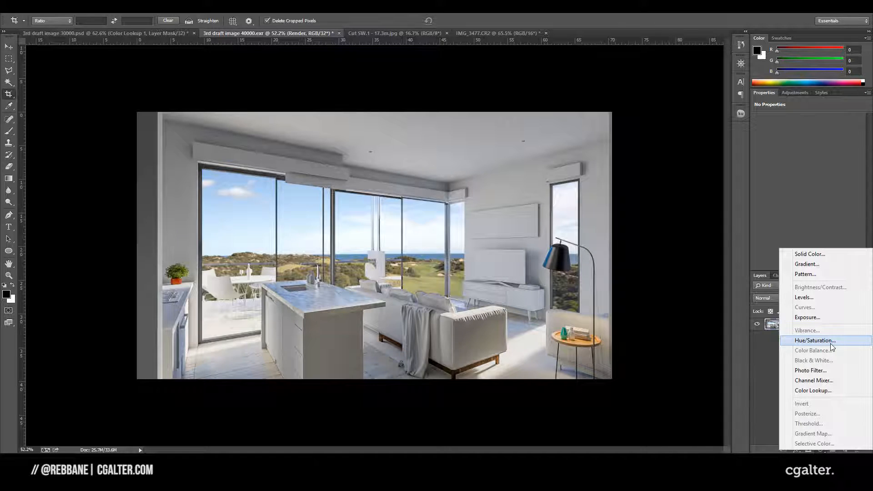
left_click(616, 239)
left_click(150, 6)
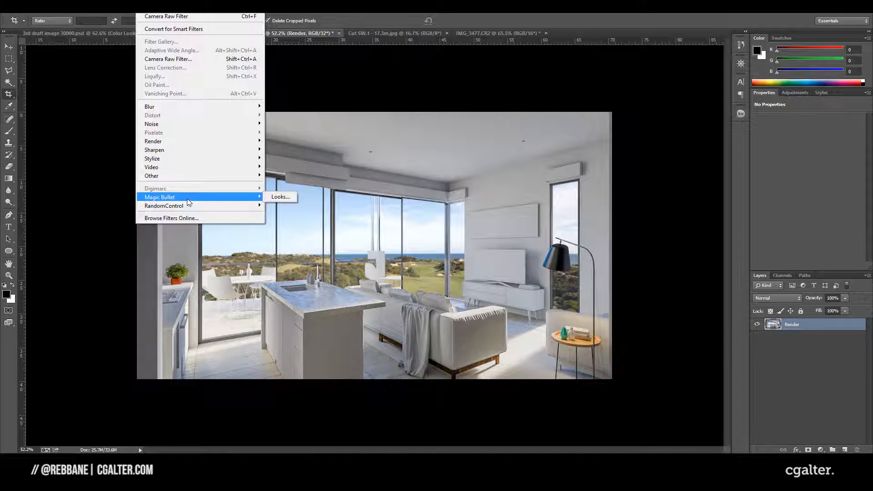
mouse_move(261, 200)
left_click(366, 181)
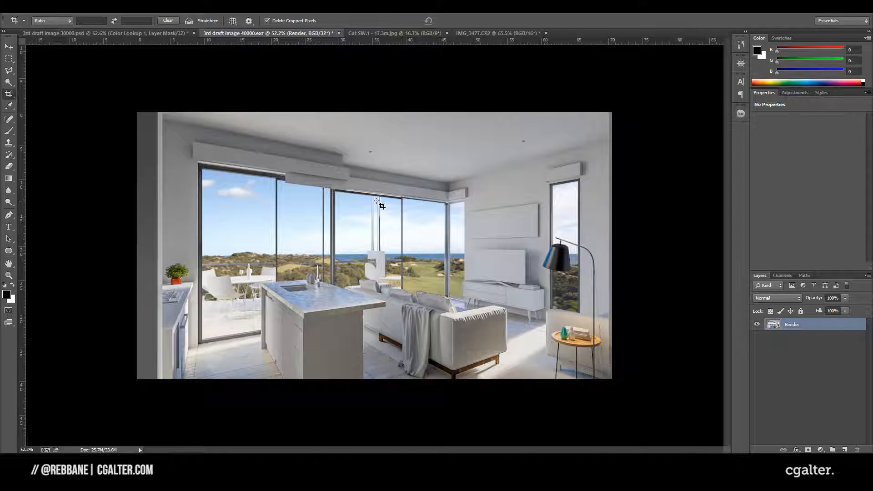
- Add a Color Lookup adjustment above the Render layer using the Fuji ETERNA 250D Fuji 3510 3D LUT
left_click(820, 450)
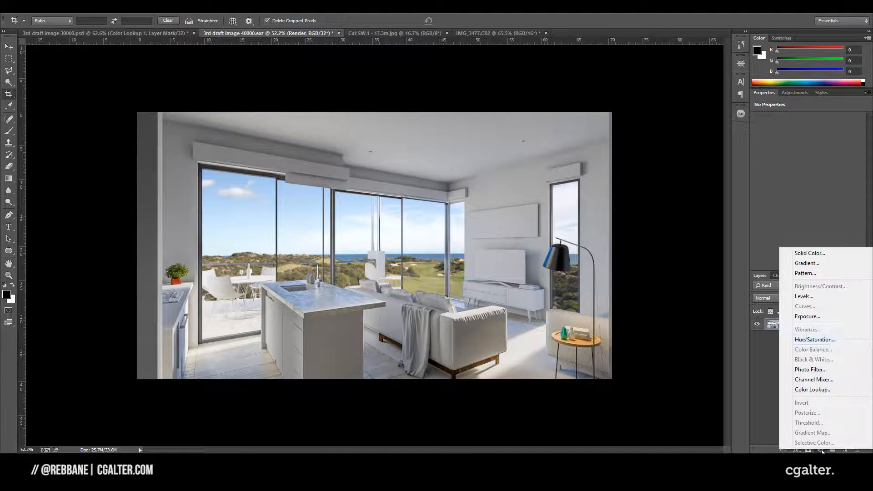
left_click(828, 391)
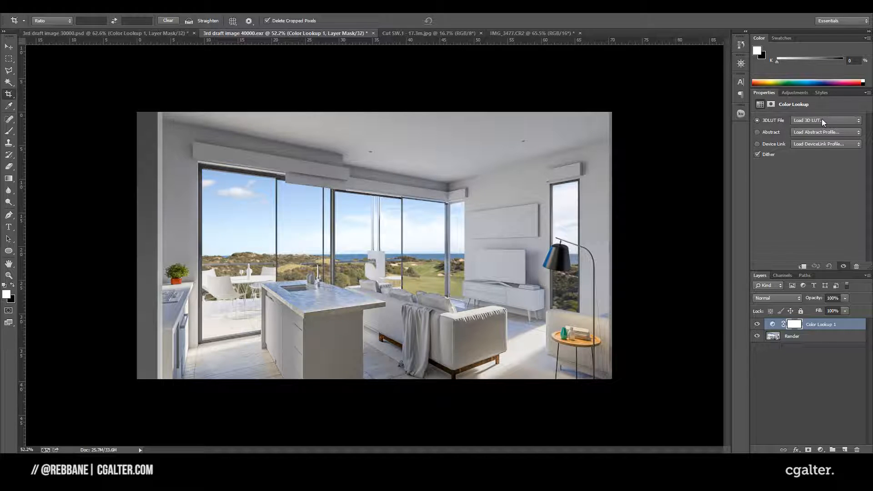
left_click(821, 121)
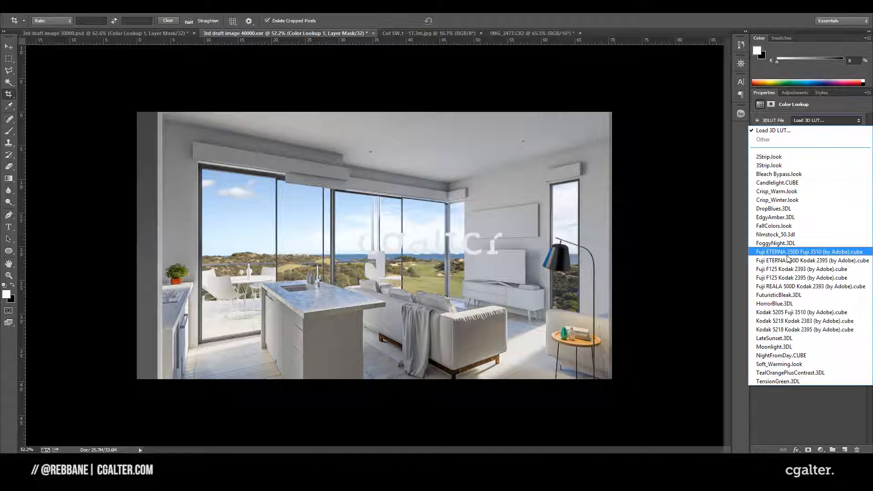
left_click(813, 261)
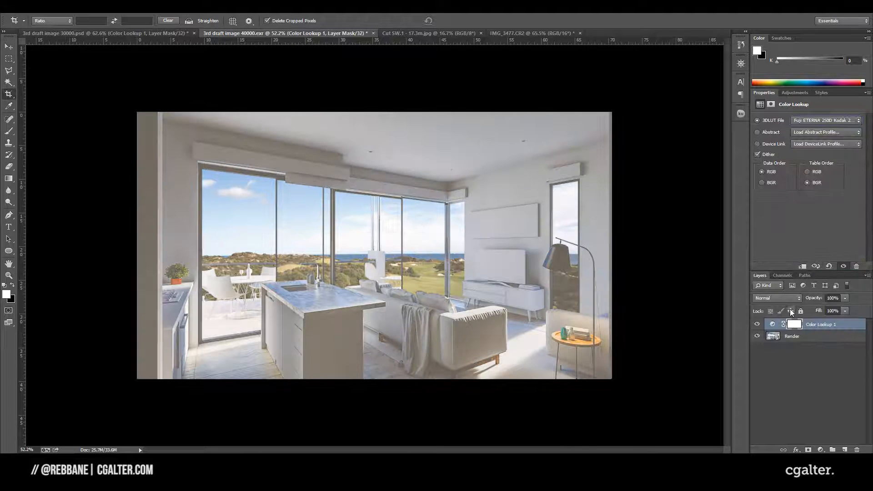
scroll(810, 122, "up", 1)
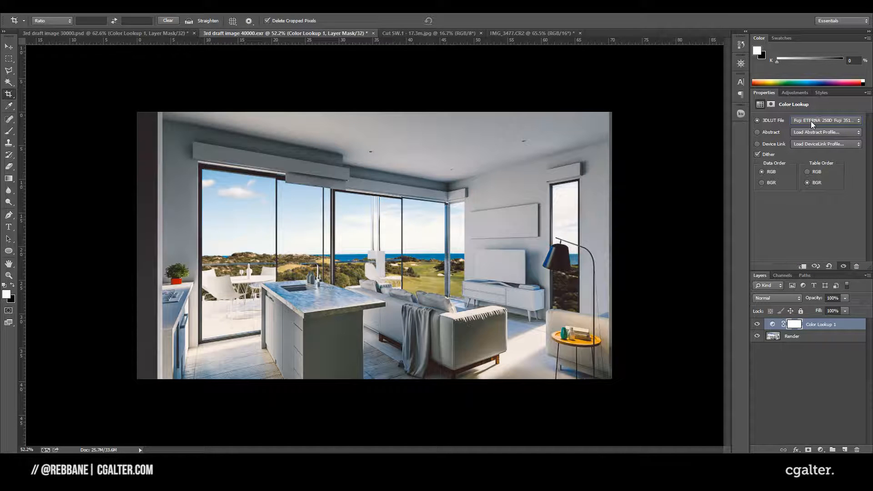
- Try the Luminosity and Color blend modes on the Color Lookup 1 layer and settle on Luminosity
left_click(767, 297)
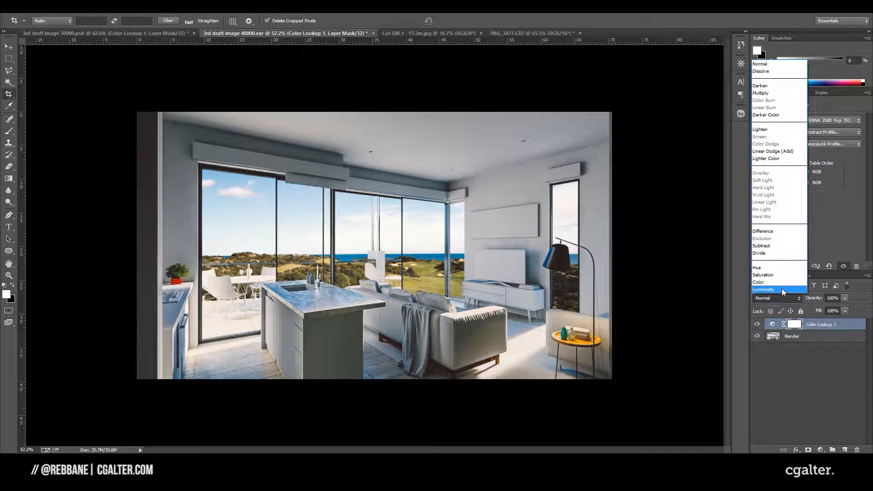
left_click(781, 288)
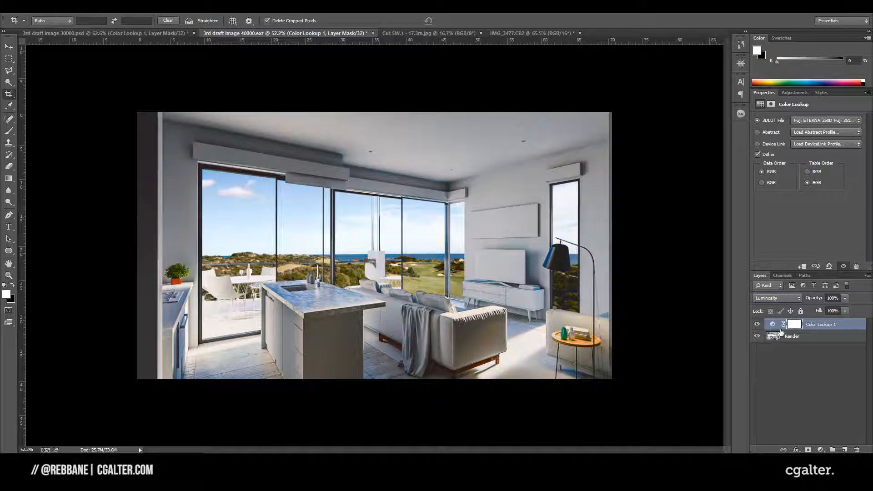
left_click(778, 299)
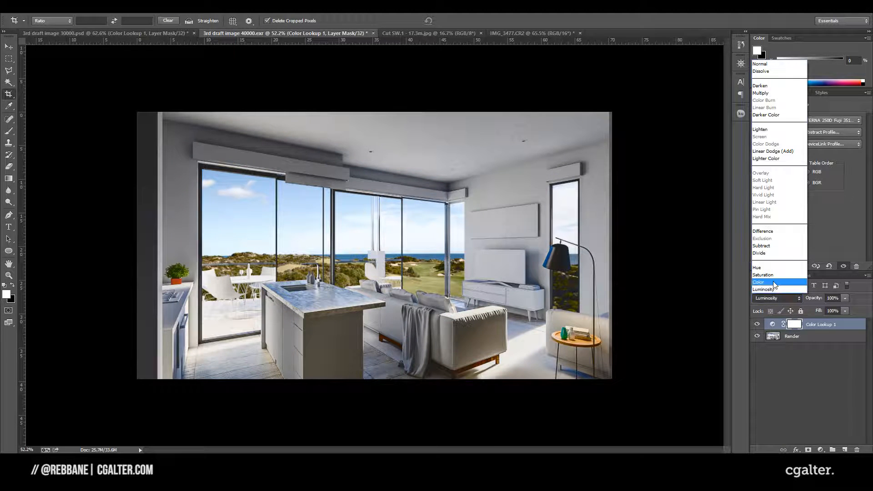
left_click(773, 281)
left_click(770, 295)
left_click(771, 285)
left_click(771, 299)
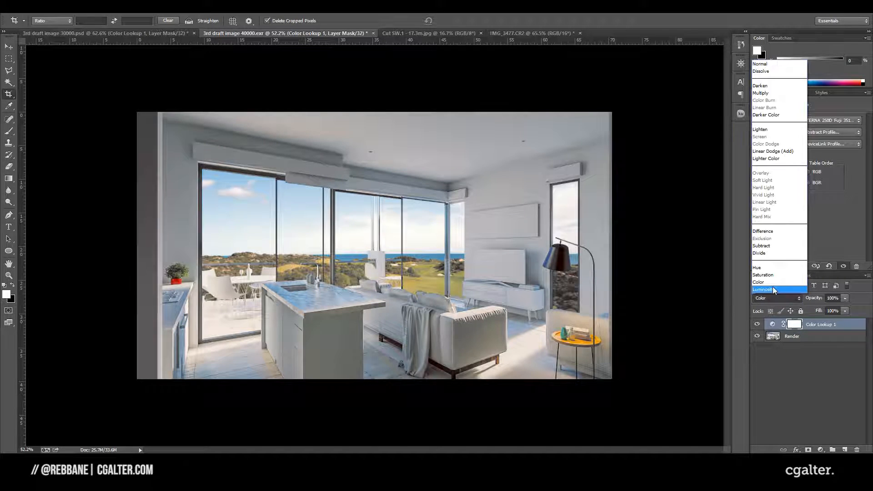
left_click(773, 286)
- Set the Color Lookup 1 layer's opacity to 31%, switch to the Move tool and check the composite
left_click_drag(817, 298, 712, 302)
key("ctrl+1")
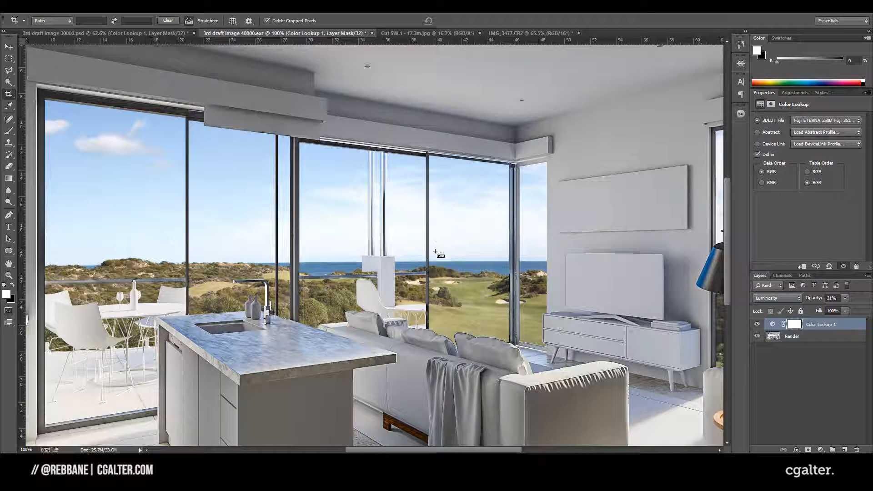
key("v")
key("ctrl+0")
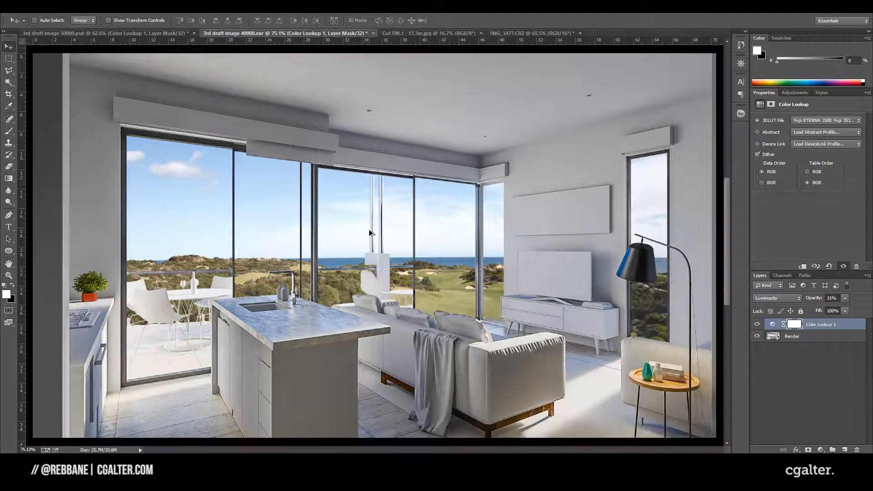
scroll(369, 233, "down", 2, "alt")
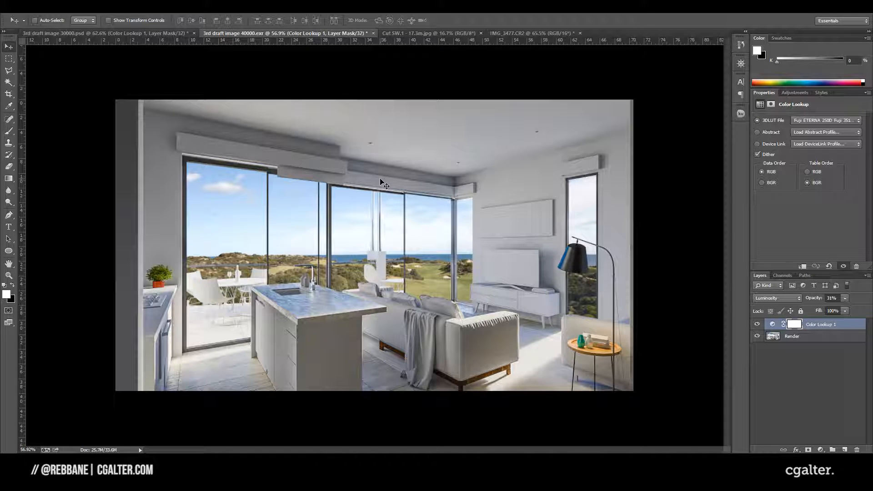
left_click(150, 6)
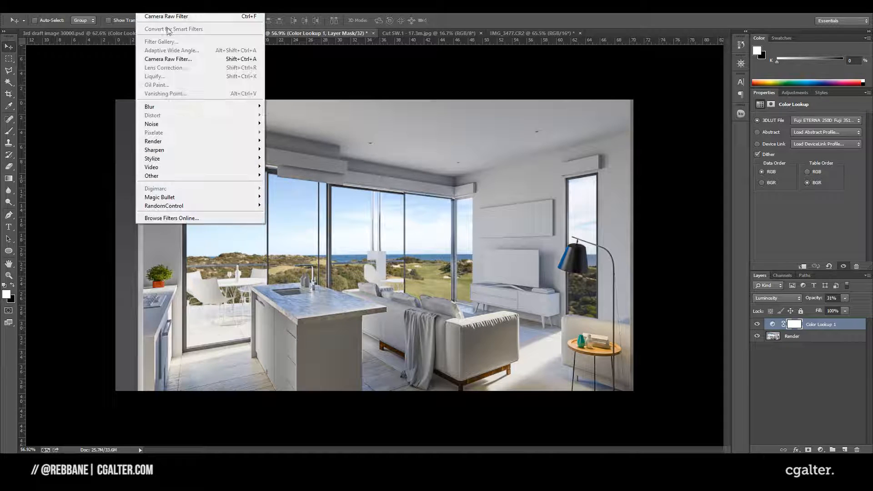
left_click(186, 62)
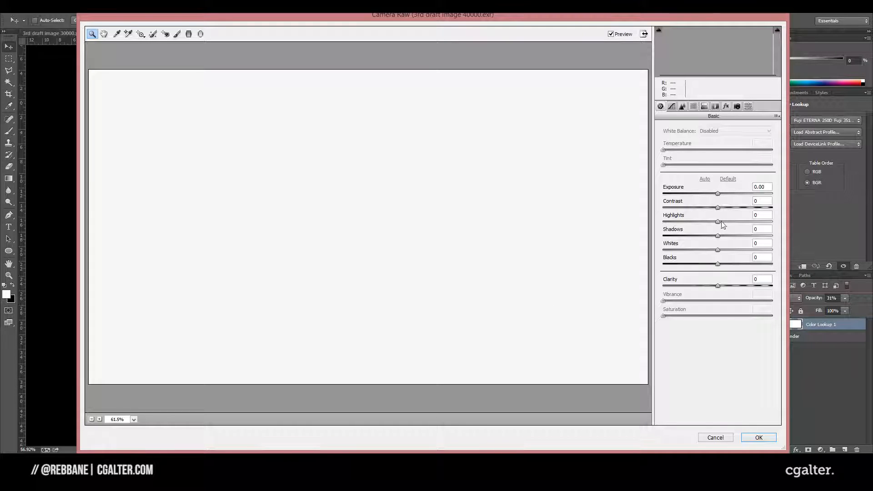
left_click(714, 437)
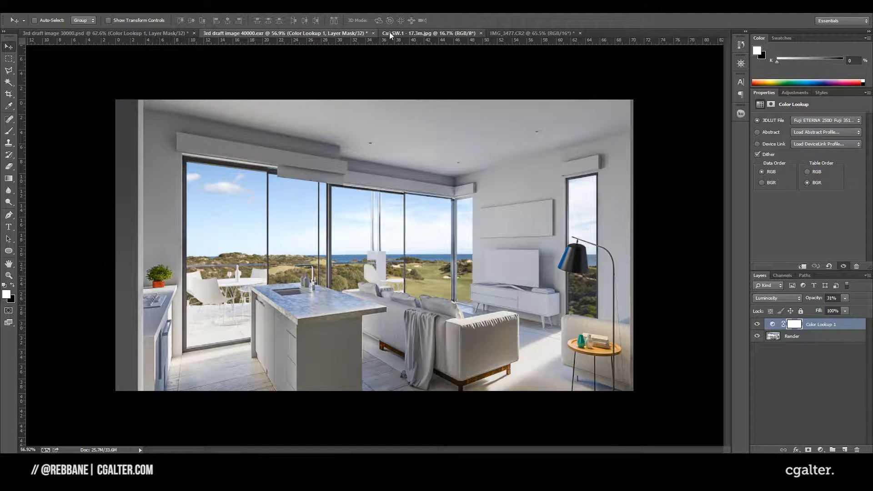
- Close the Cut SW.1 - 17.3m.jpg document and switch between the two 3rd draft images and IMG_3477.CR2
left_click(436, 33)
left_click(481, 33)
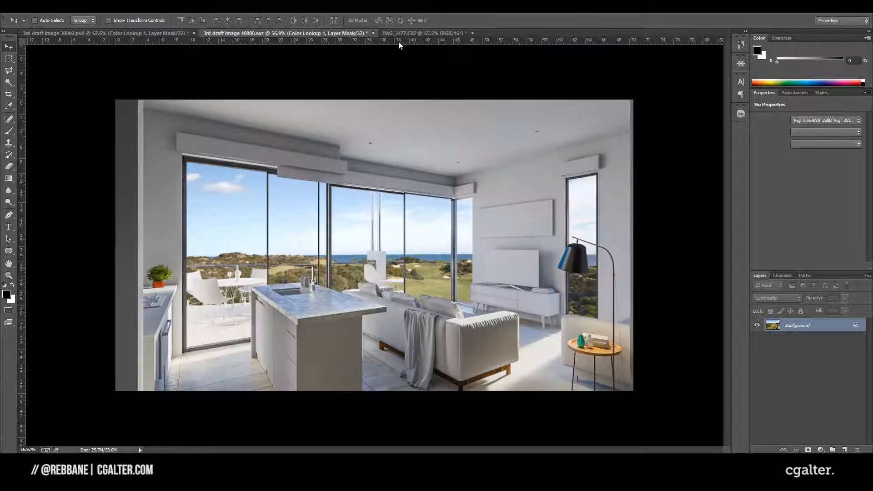
left_click(183, 34)
left_click(227, 34)
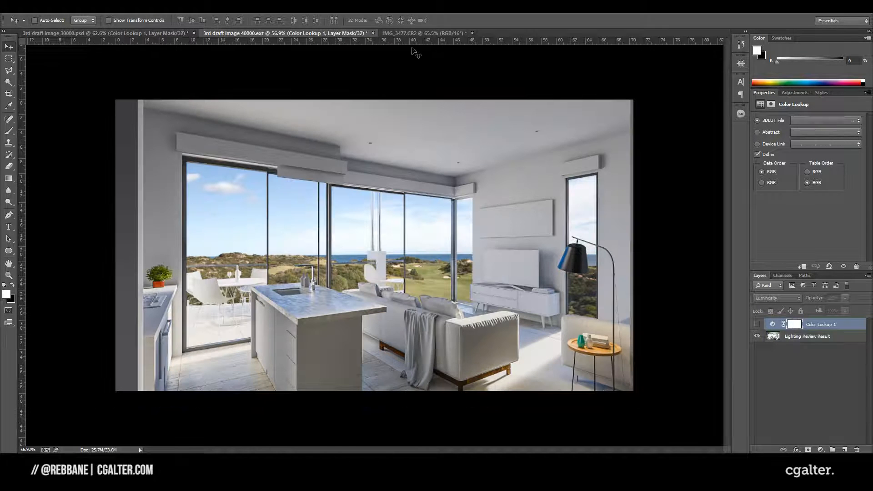
left_click(172, 33)
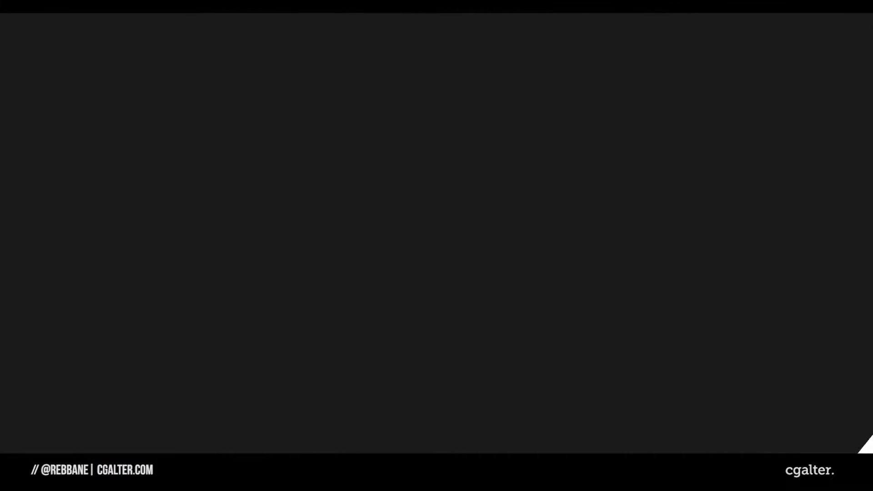
left_click(405, 32)
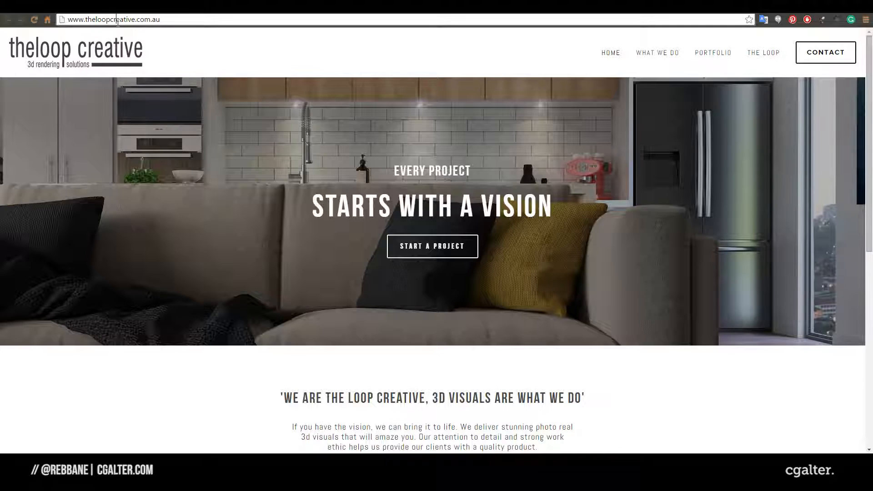
- Examine the address, headlines and company description on The Loop Creative home page, and return to the IMG_3477.CR2 whiteboard photo in Photoshop
left_click(173, 19)
mouse_move(181, 21)
left_mouse_down()
mouse_move(134, 19)
mouse_move(172, 21)
left_mouse_up()
left_click(168, 18)
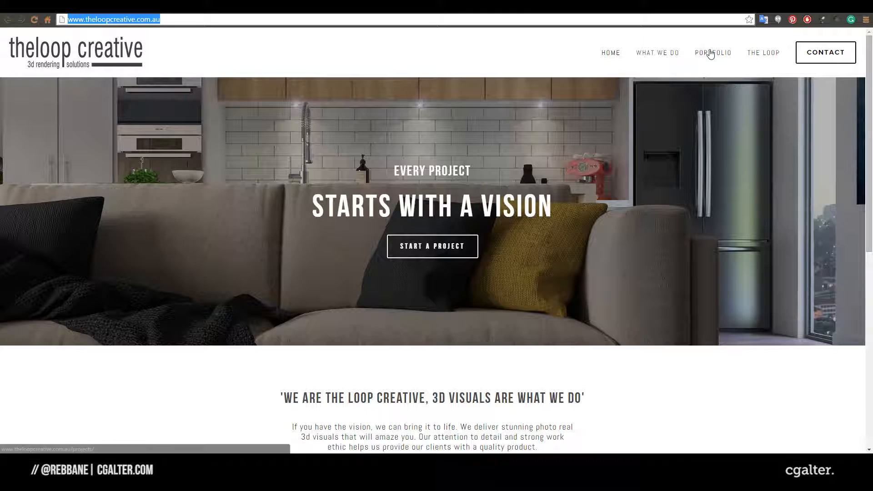
left_click_drag(391, 173, 466, 172)
left_click(494, 171)
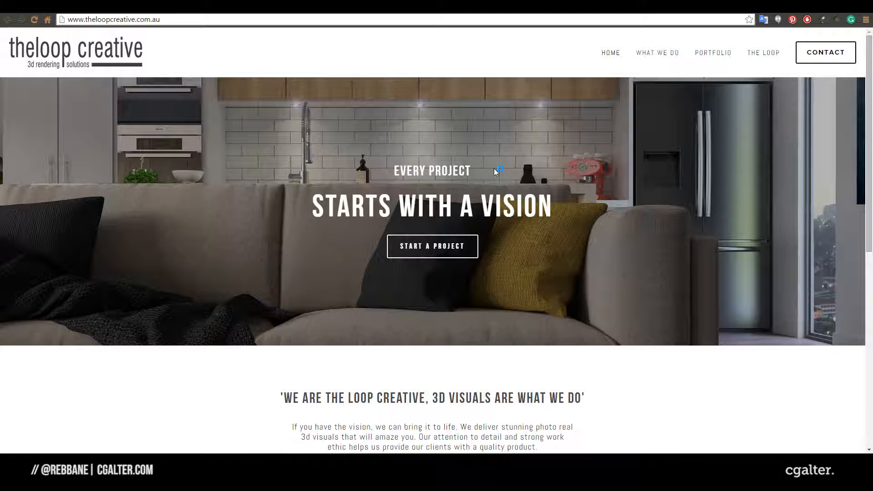
scroll(631, 171, "down", 7)
scroll(613, 214, "up", 7)
scroll(587, 225, "down", 3)
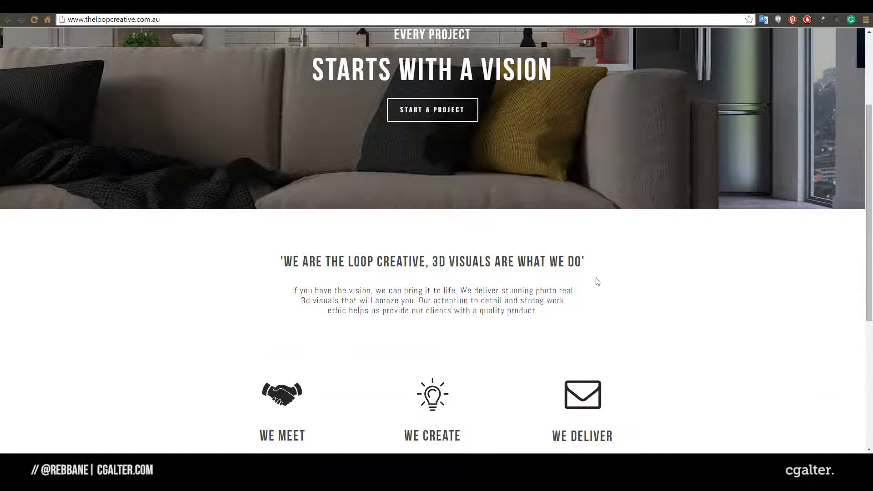
left_click_drag(634, 262, 213, 265)
left_click(614, 284)
scroll(661, 88, "up", 3)
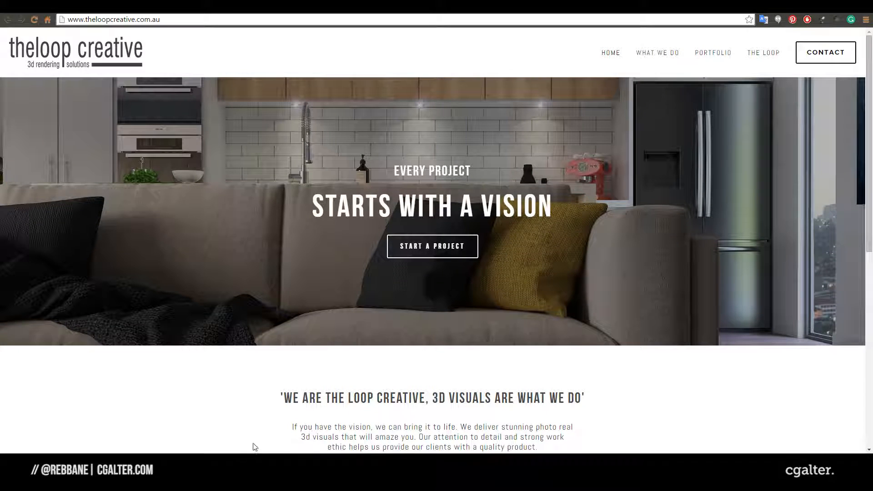
left_click(284, 478)
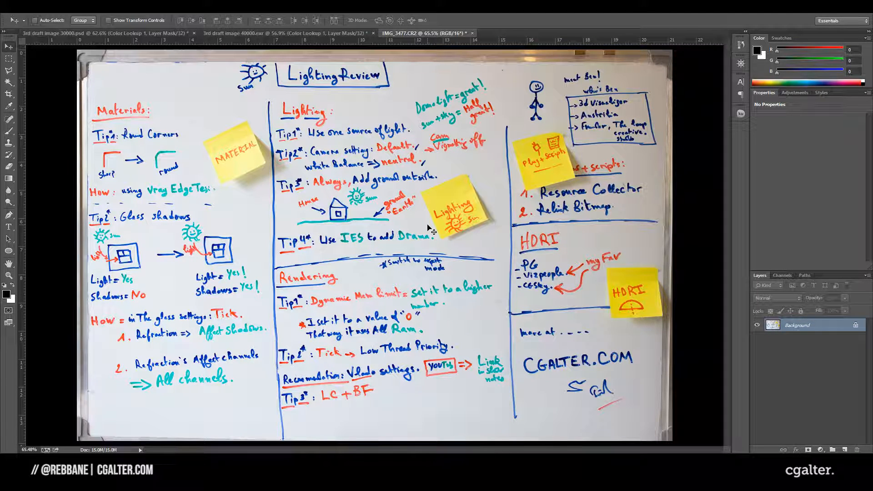